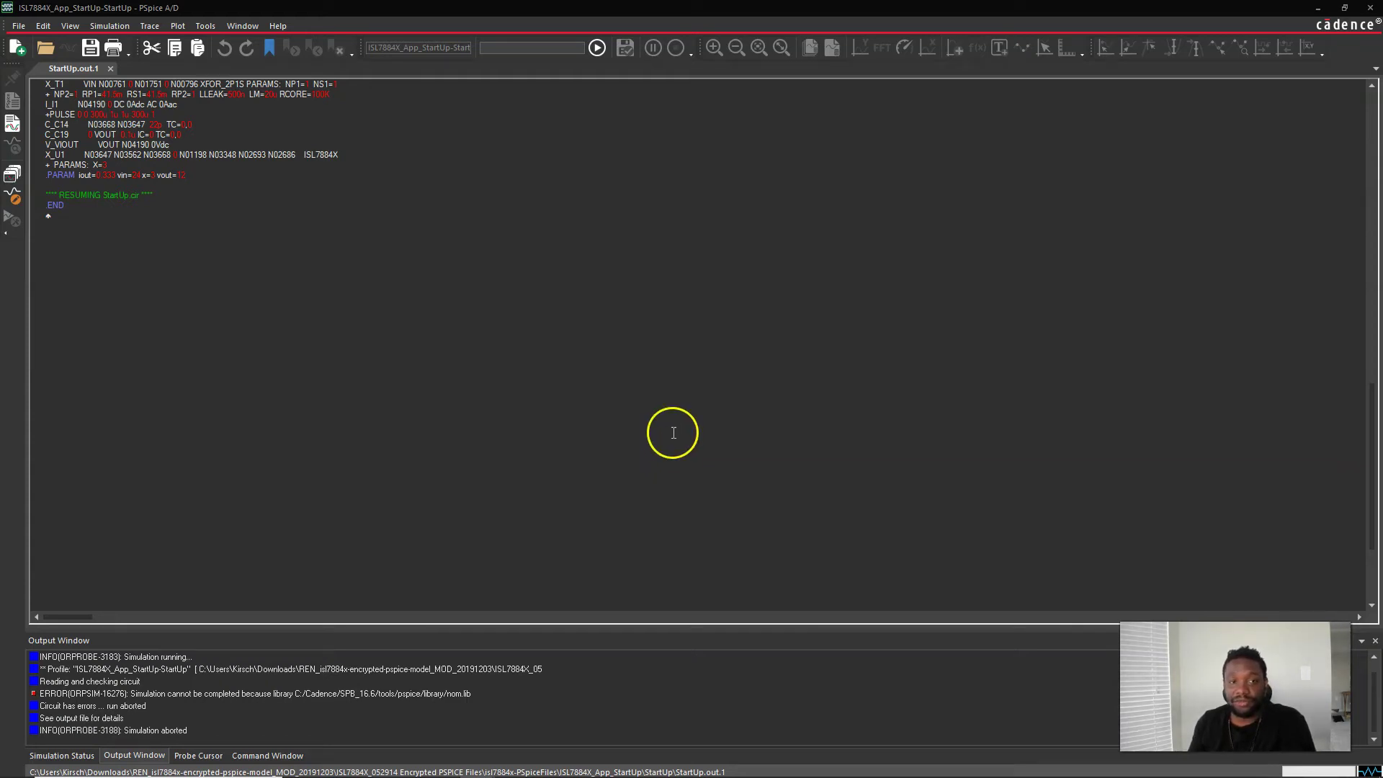
# - Scroll through the StartUp netlist output toward its Libraries section, briefly checking the Capture window
pyautogui.click(315, 239)
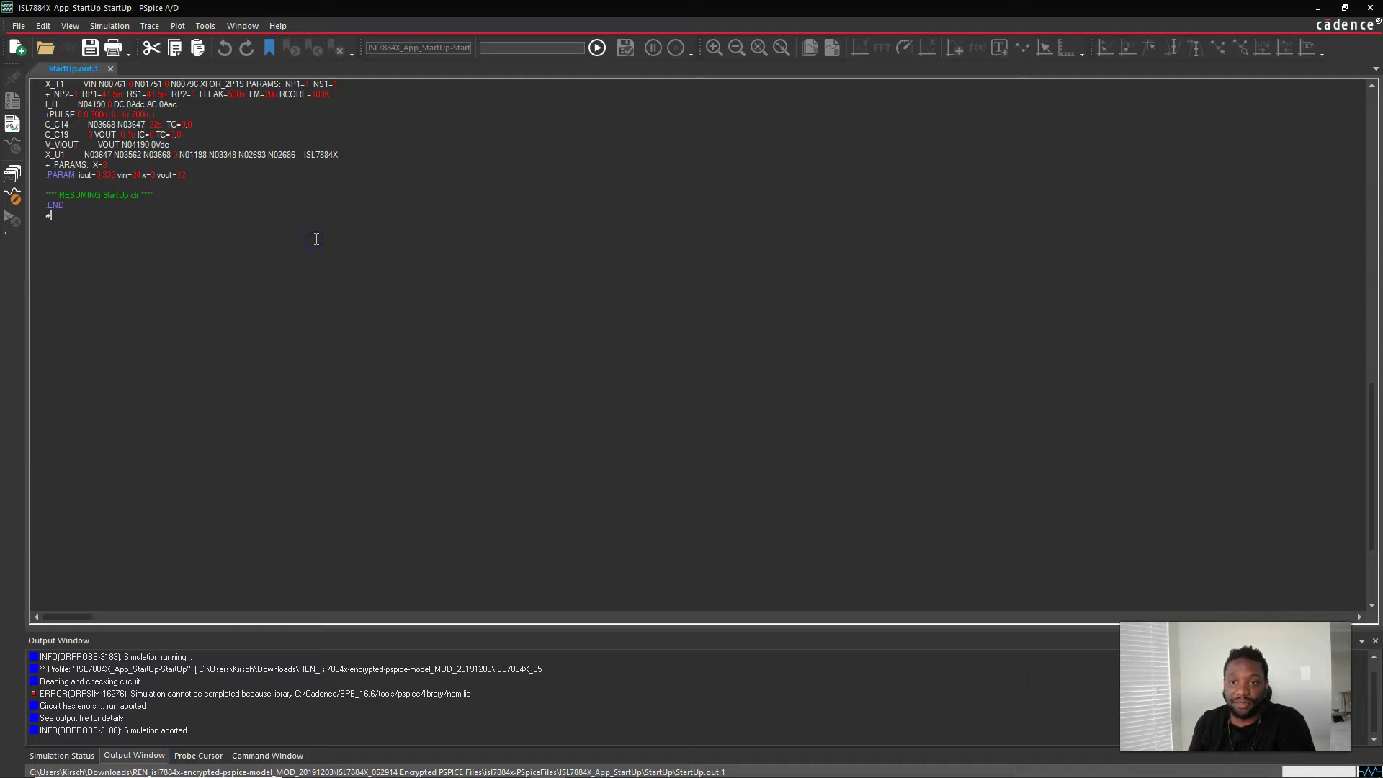
pyautogui.scroll(4, 317, 239)
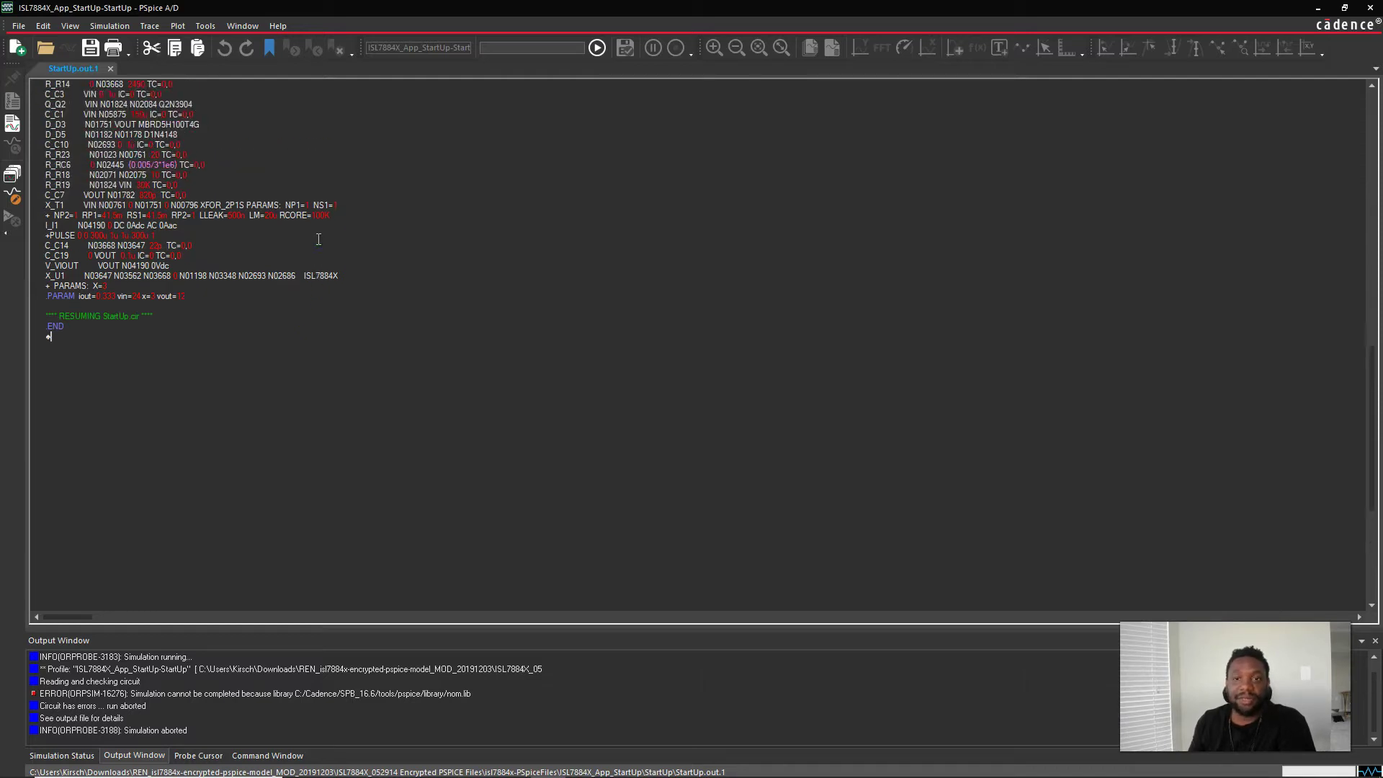
pyautogui.scroll(2, 318, 239)
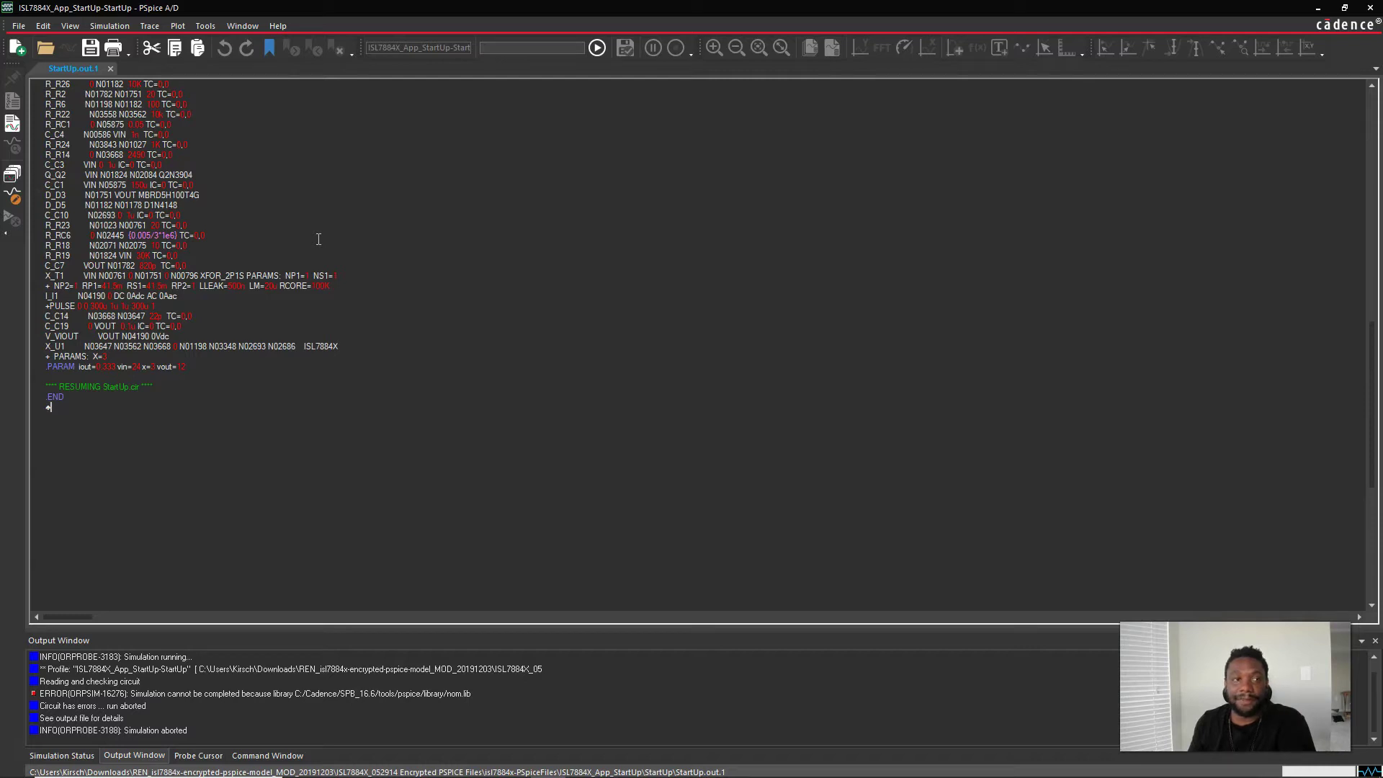
pyautogui.scroll(2, 272, 233)
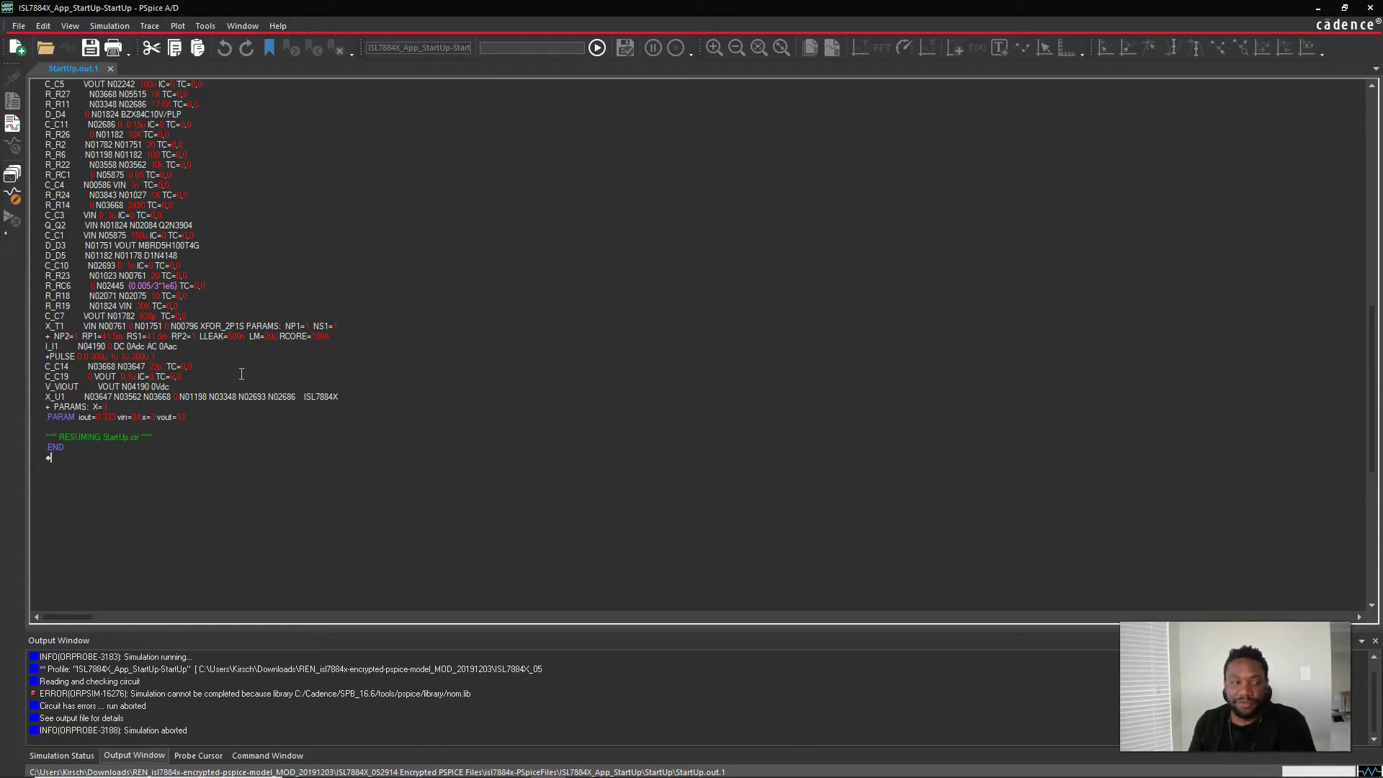
pyautogui.scroll(3, 164, 263)
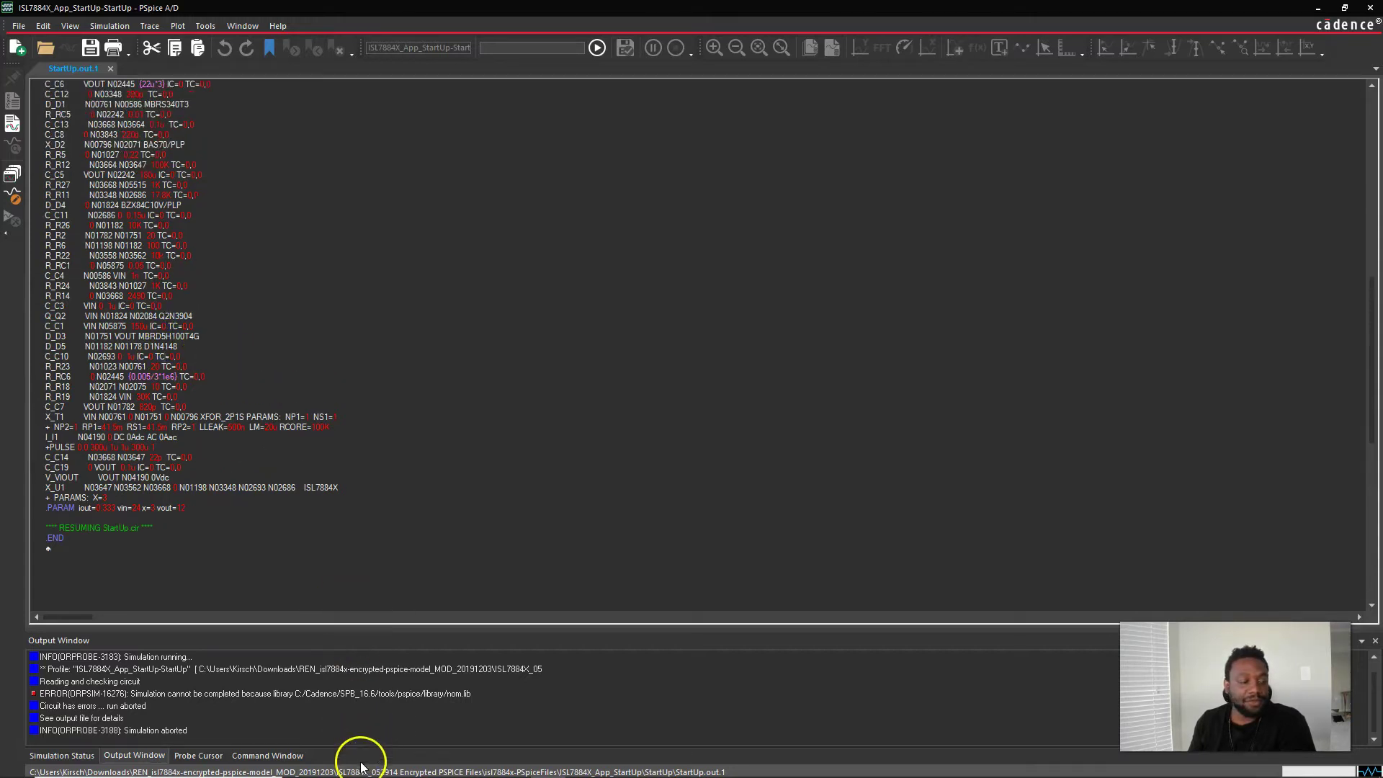
pyautogui.moveTo(336, 762)
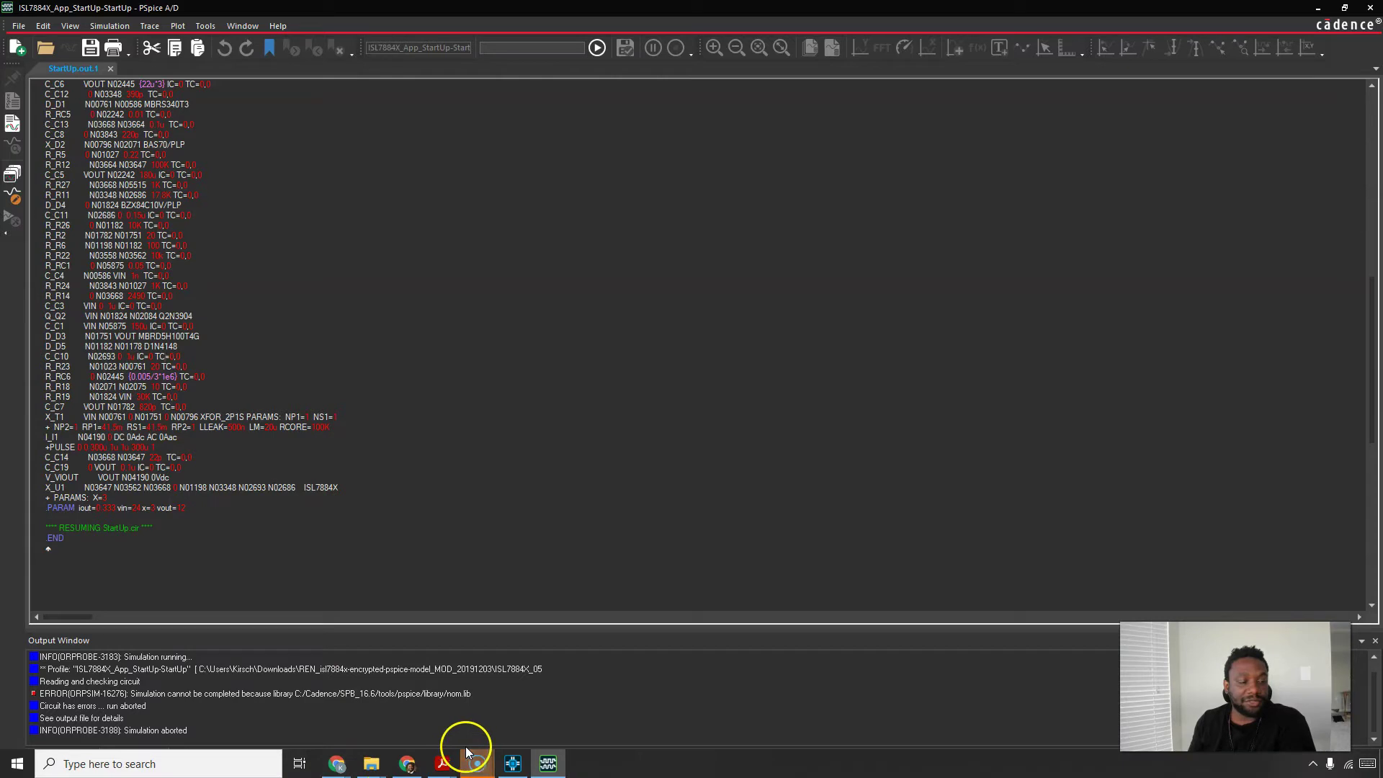
pyautogui.click(513, 762)
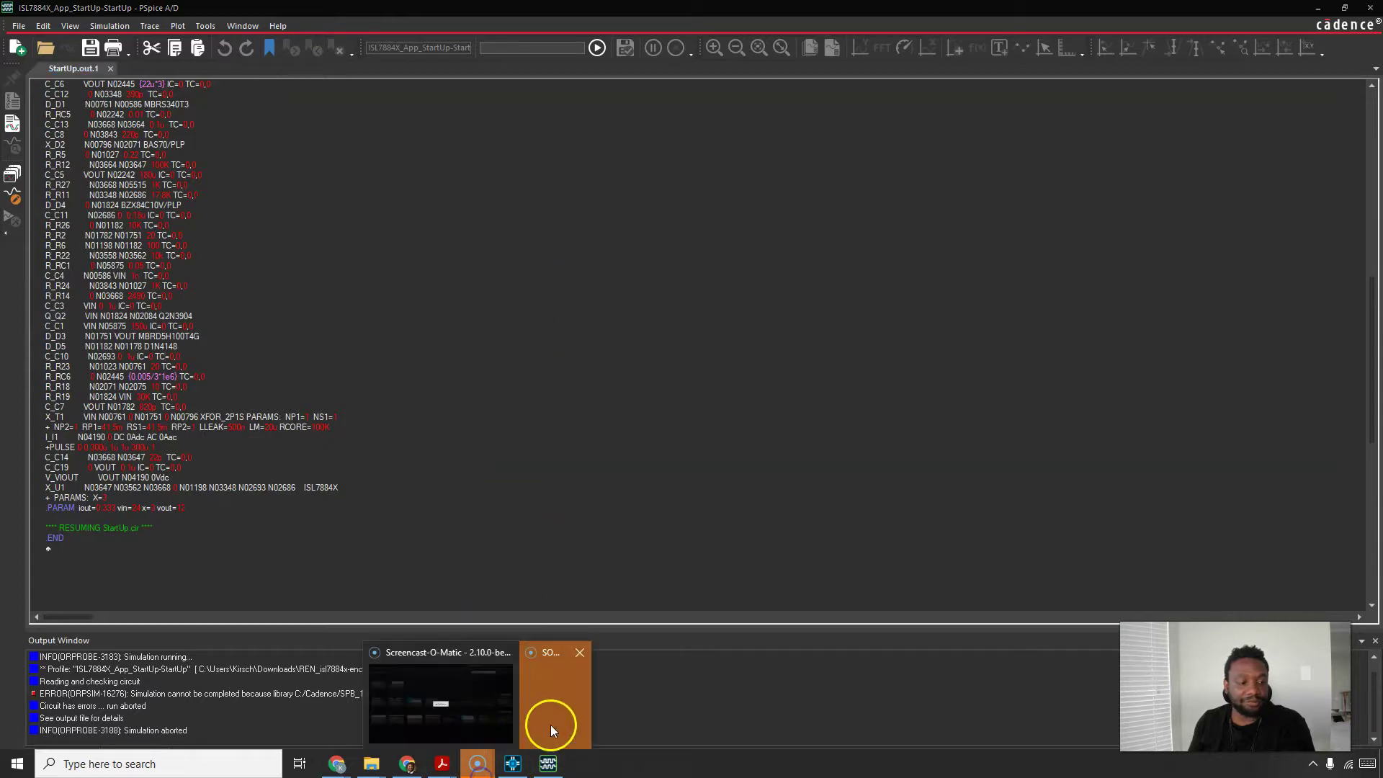
pyautogui.click(806, 293)
pyautogui.scroll(7, 240, 272)
pyautogui.moveTo(487, 750)
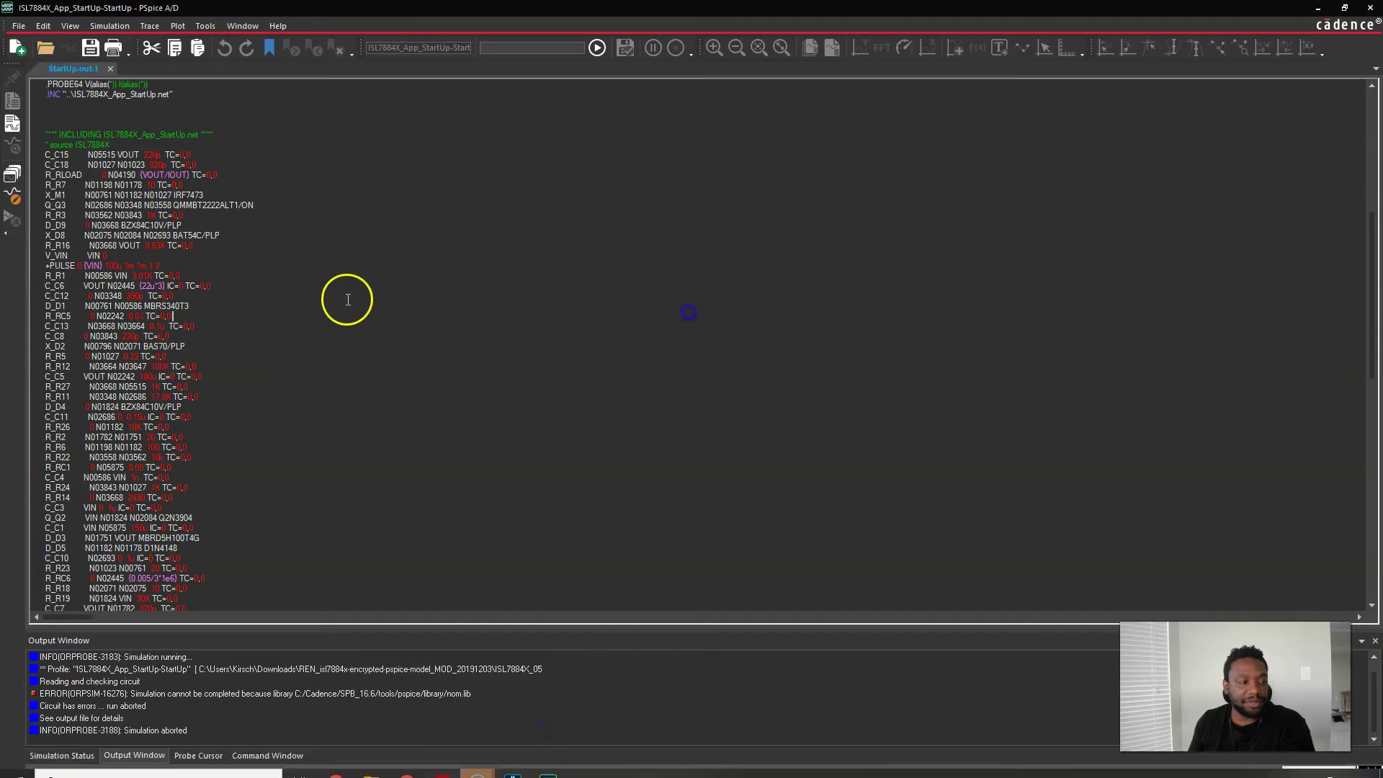
pyautogui.scroll(3, 130, 287)
pyautogui.scroll(4, 151, 265)
pyautogui.scroll(-3, 152, 265)
pyautogui.scroll(-6, 151, 265)
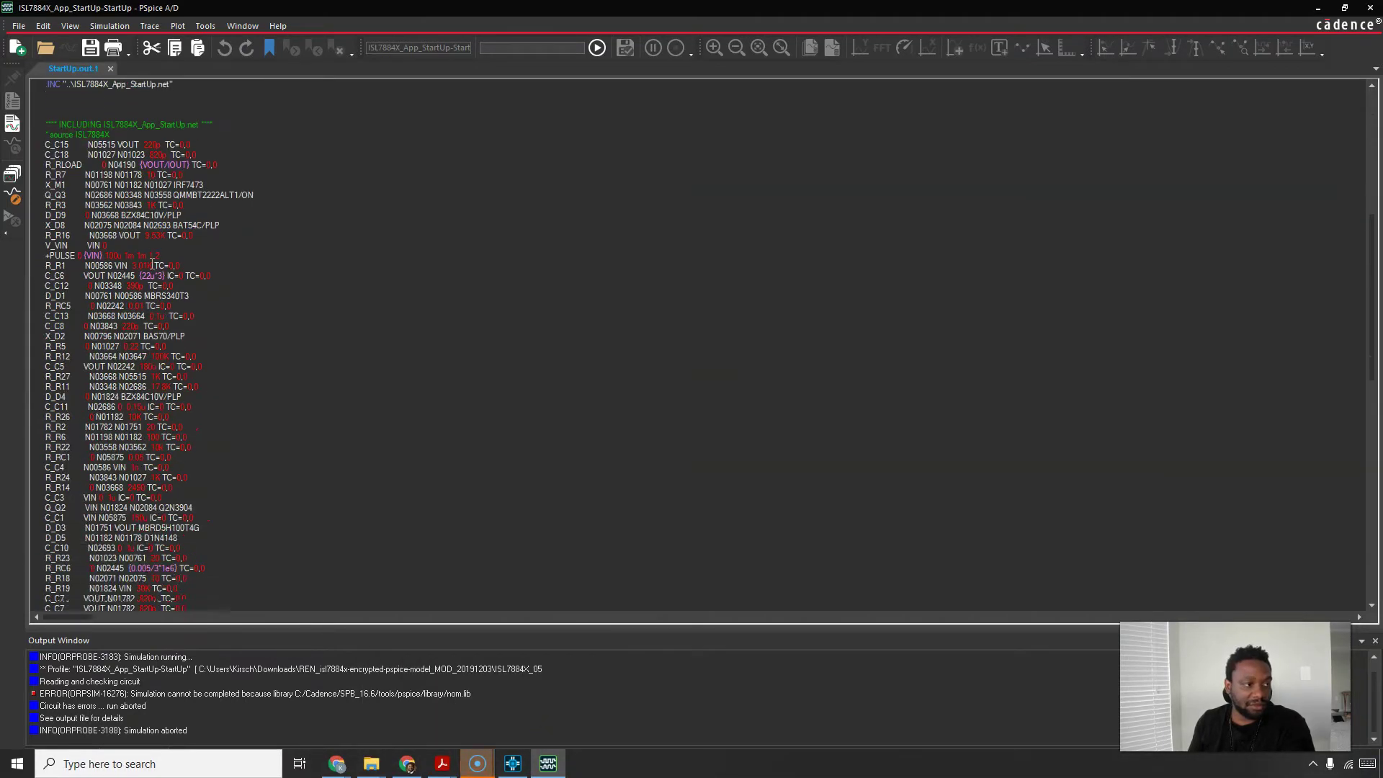
pyautogui.scroll(-6, 147, 225)
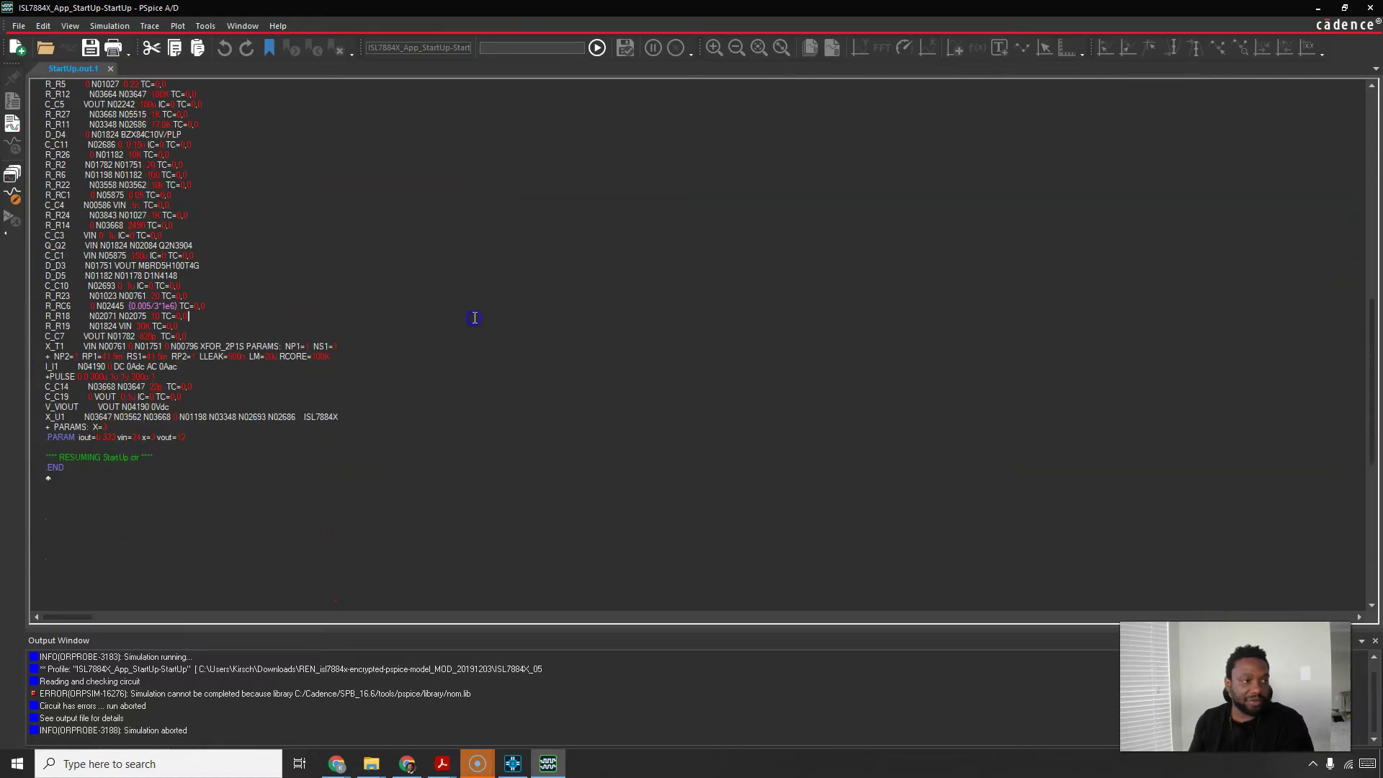
# - Search the netlist for 'nom' and select the nom.lib path in the ERROR line
pyautogui.hotkey('ctrl', 'f')
pyautogui.write('nom')
pyautogui.press('Return')
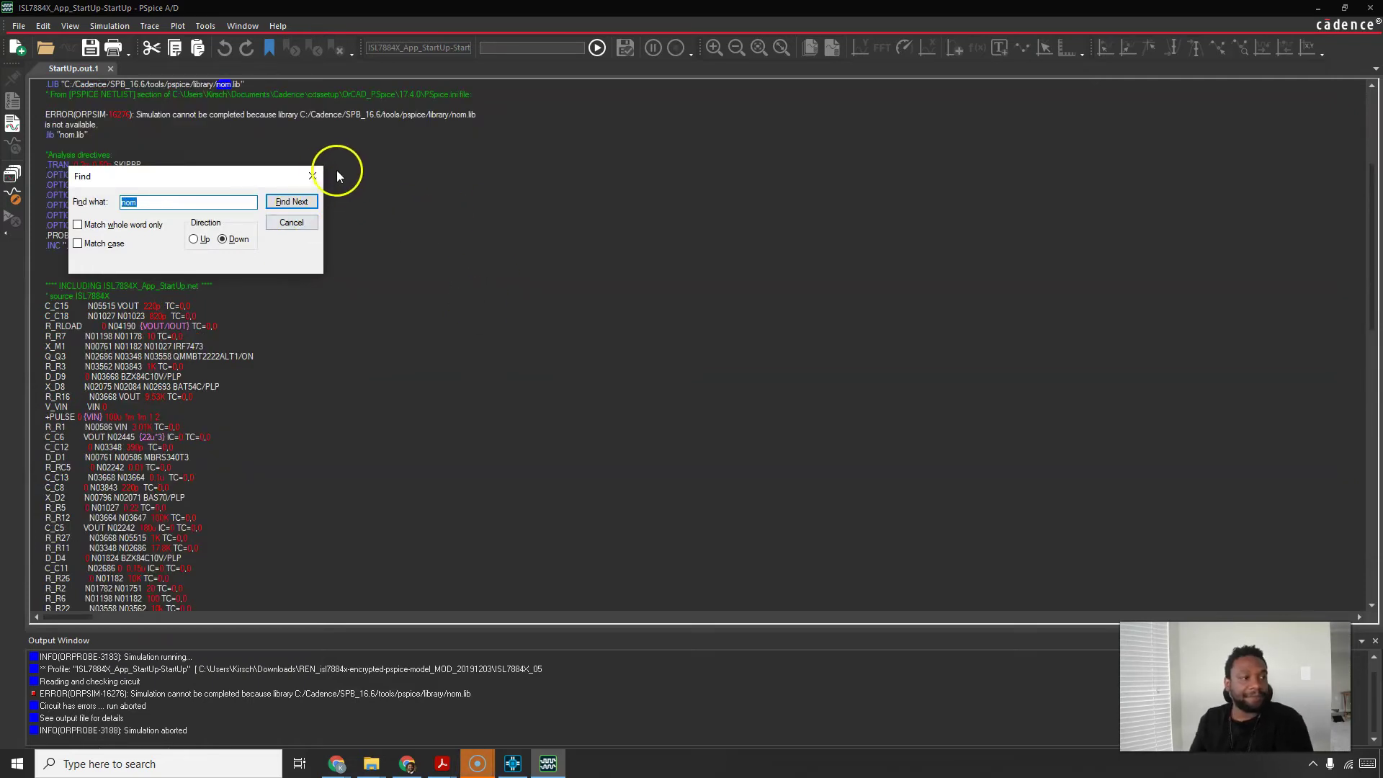
pyautogui.click(313, 176)
pyautogui.scroll(3, 303, 181)
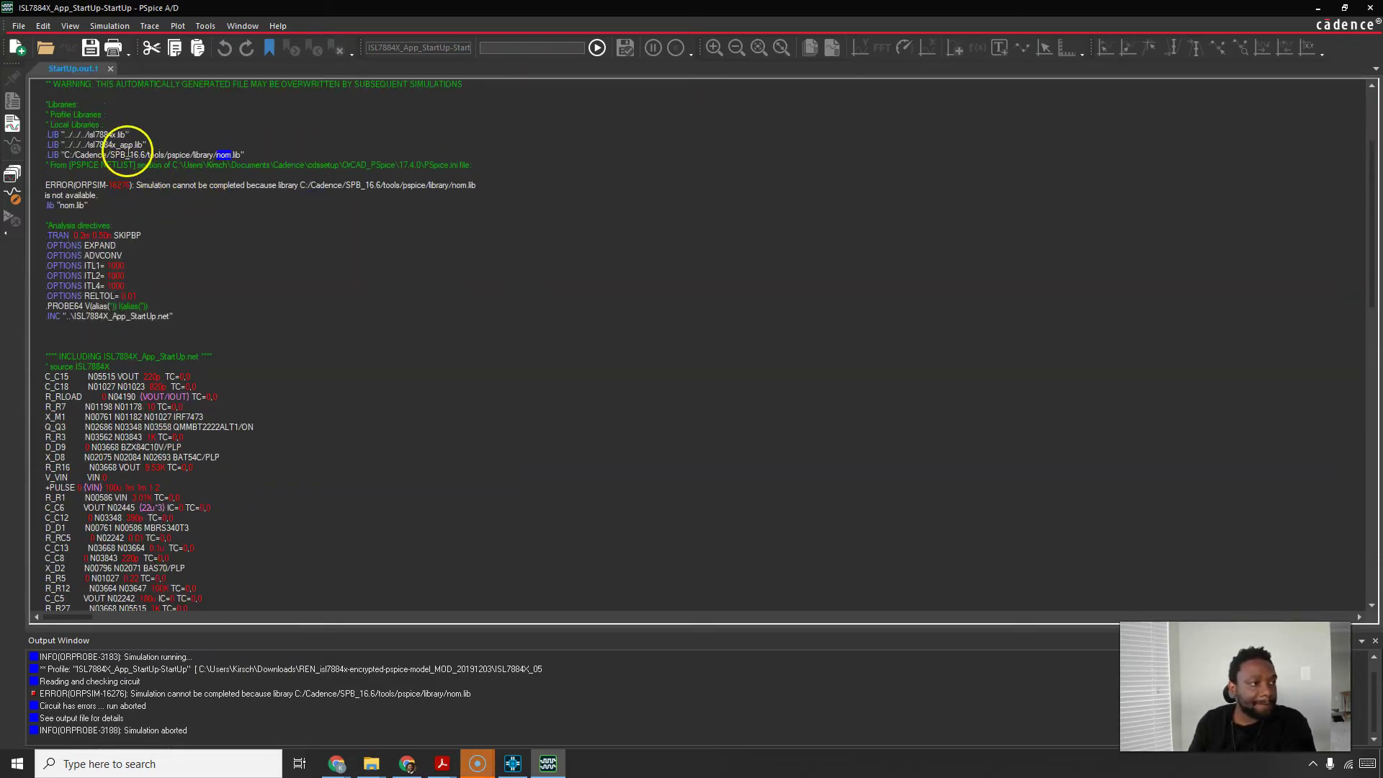
pyautogui.scroll(1, 162, 143)
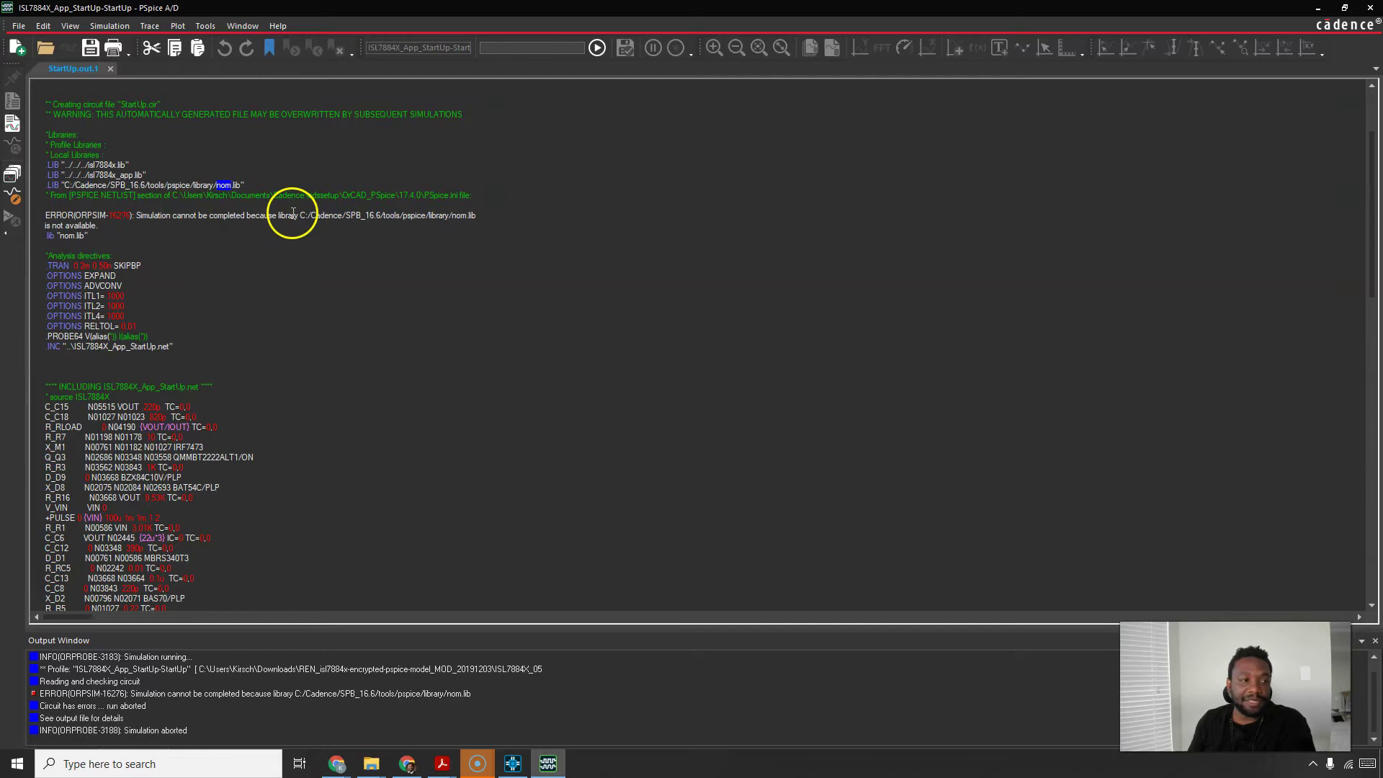
pyautogui.moveTo(420, 214); pyautogui.dragTo(486, 215)
pyautogui.click(425, 216)
pyautogui.click(340, 227)
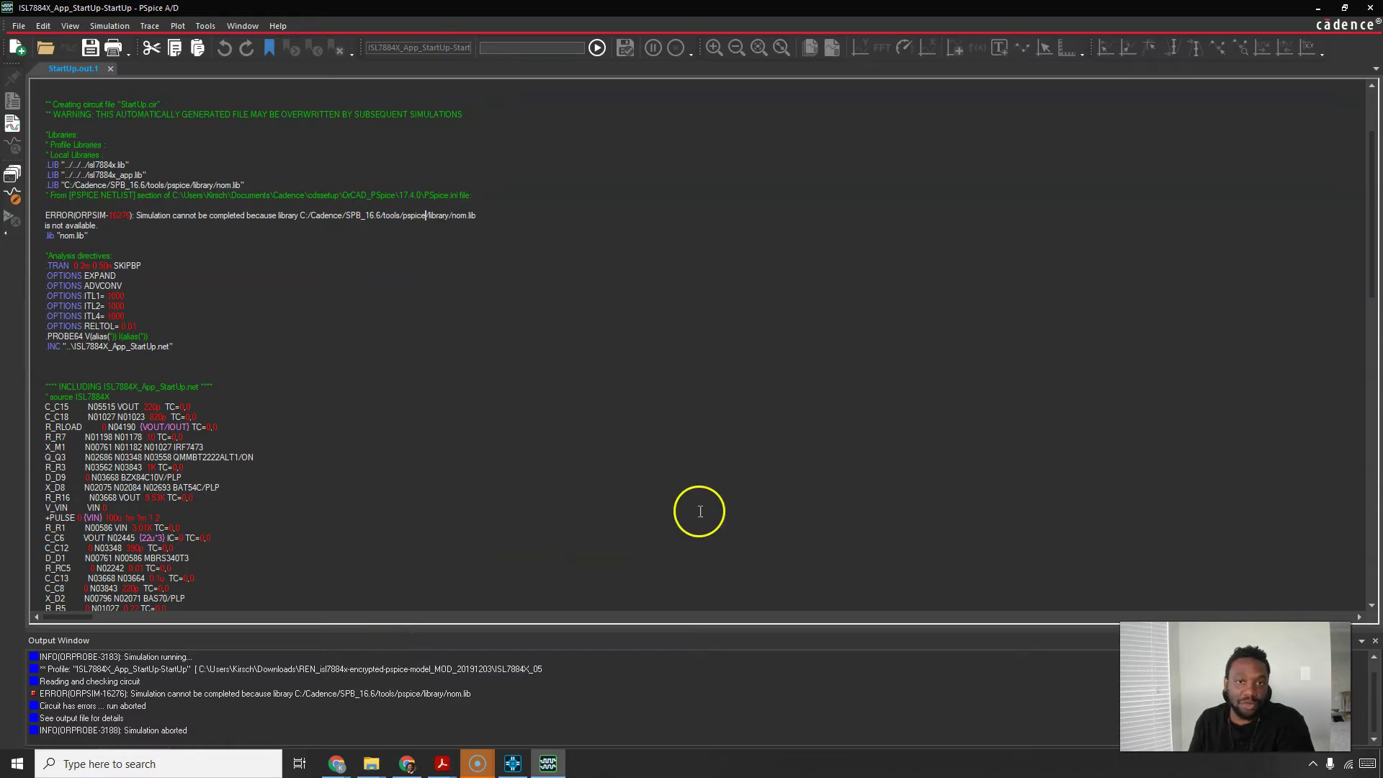
# - Minimize PSpice A/D to reveal the ISL7884X_App_StartUp schematic in Capture
pyautogui.click(1317, 8)
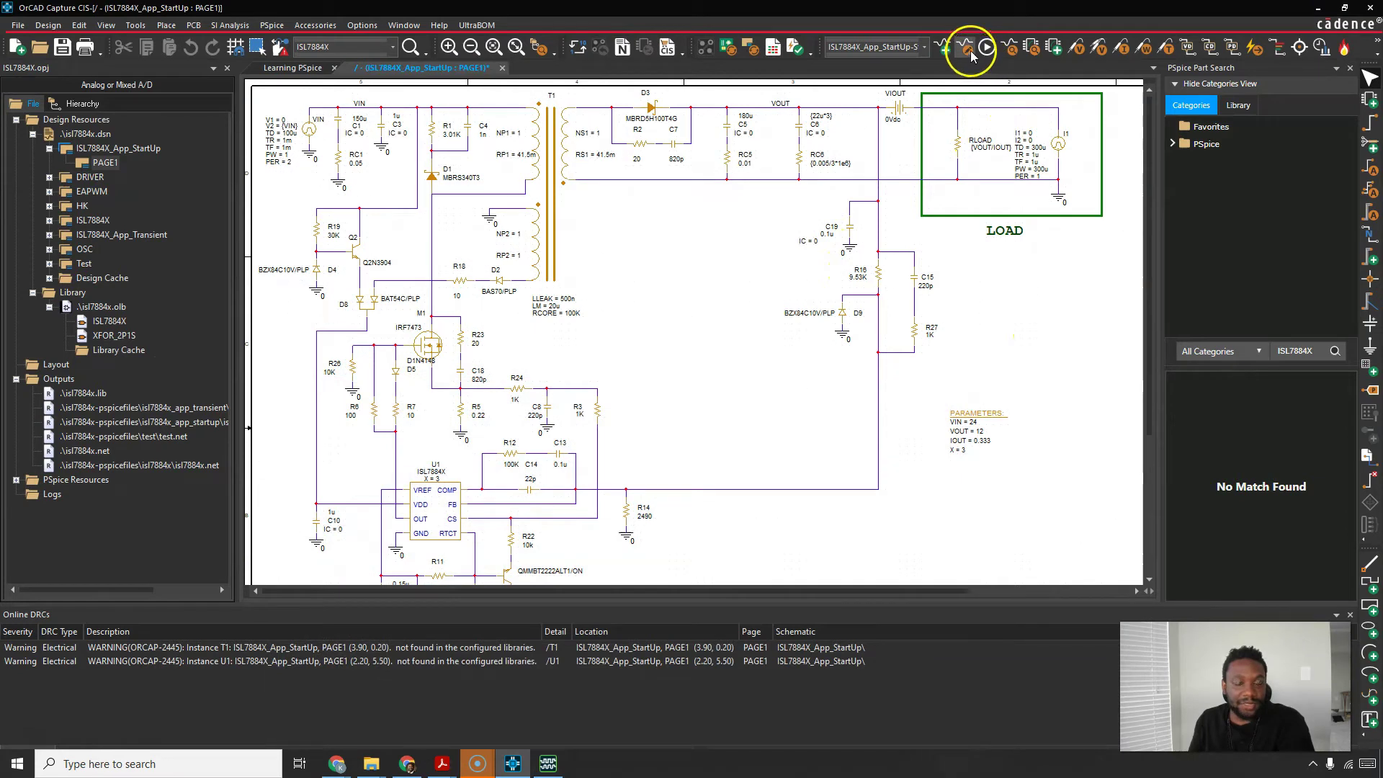
# - Open the startup simulation profile at Configuration Files > Library
pyautogui.click(967, 47)
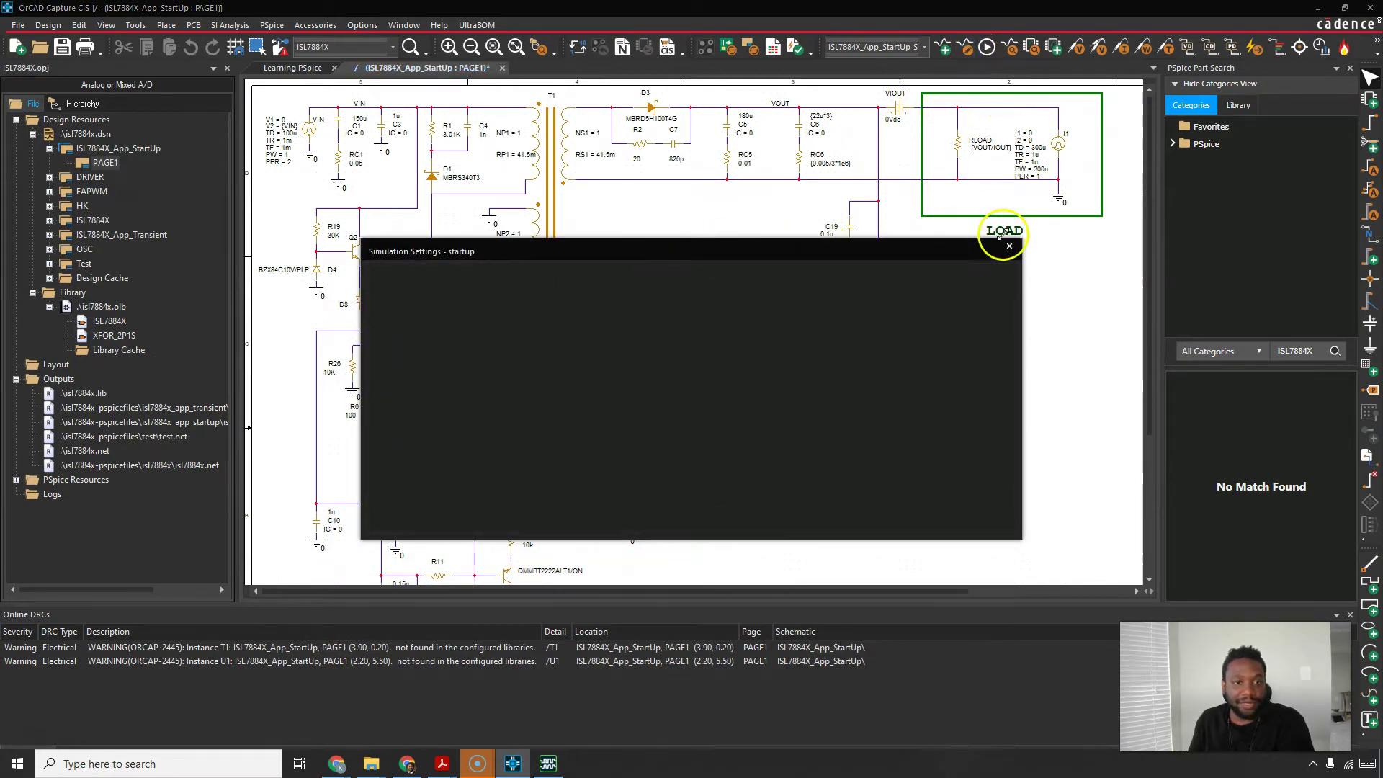
pyautogui.click(1009, 246)
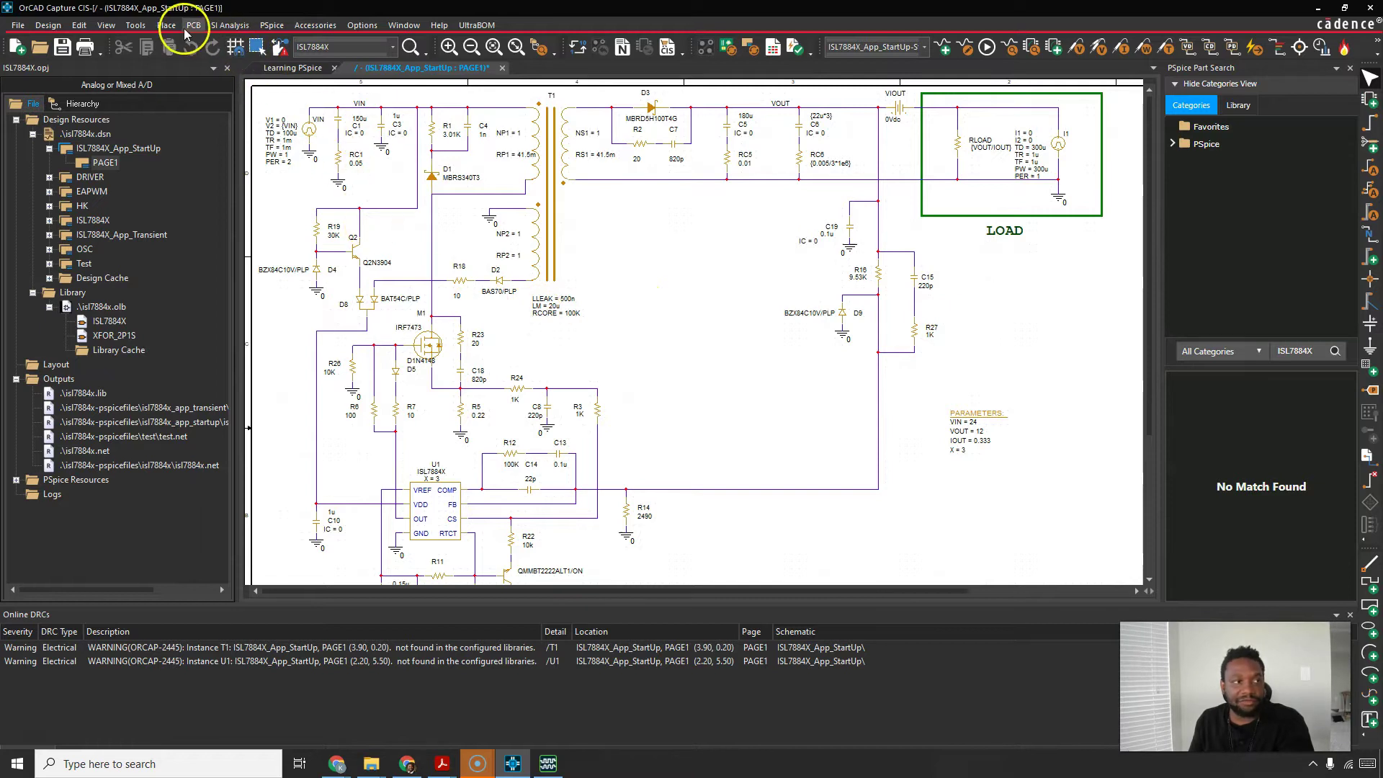
pyautogui.click(272, 25)
pyautogui.click(295, 75)
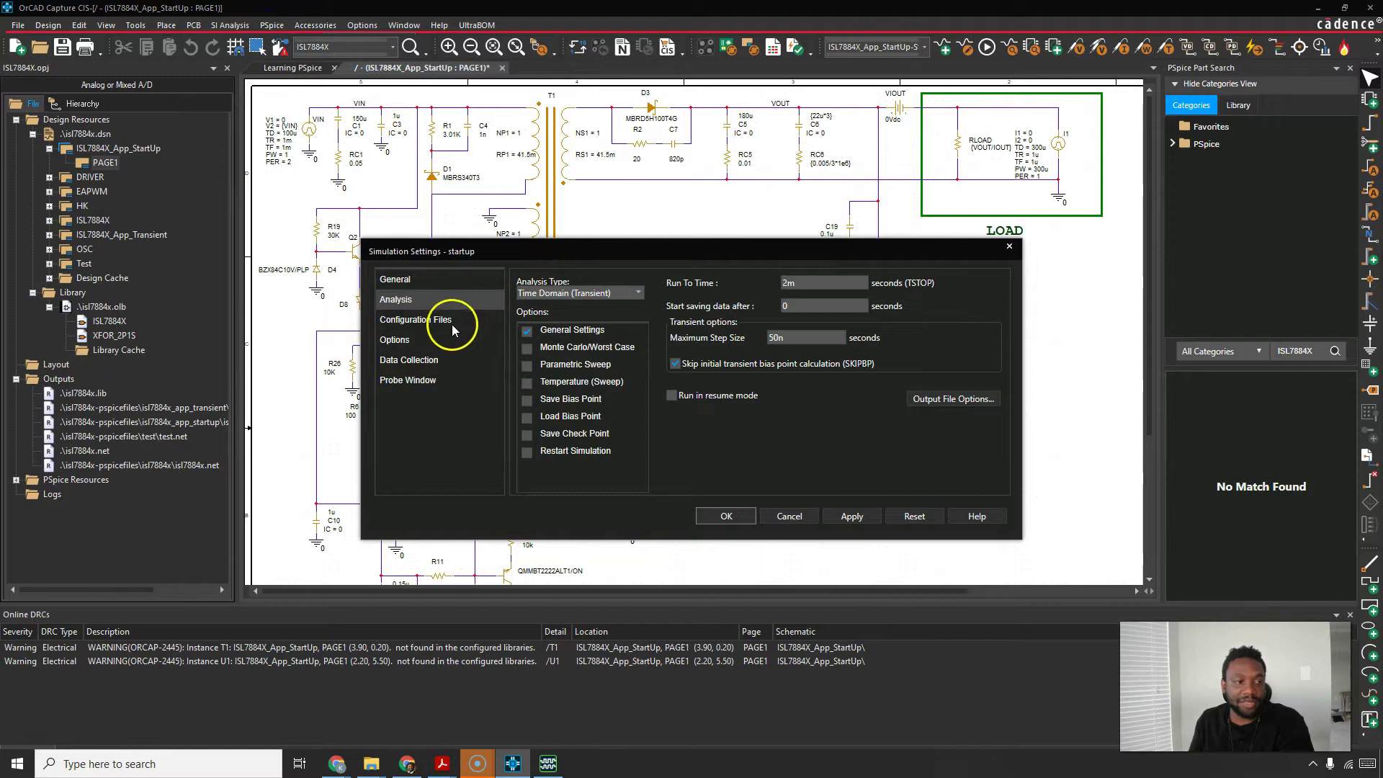
pyautogui.click(448, 326)
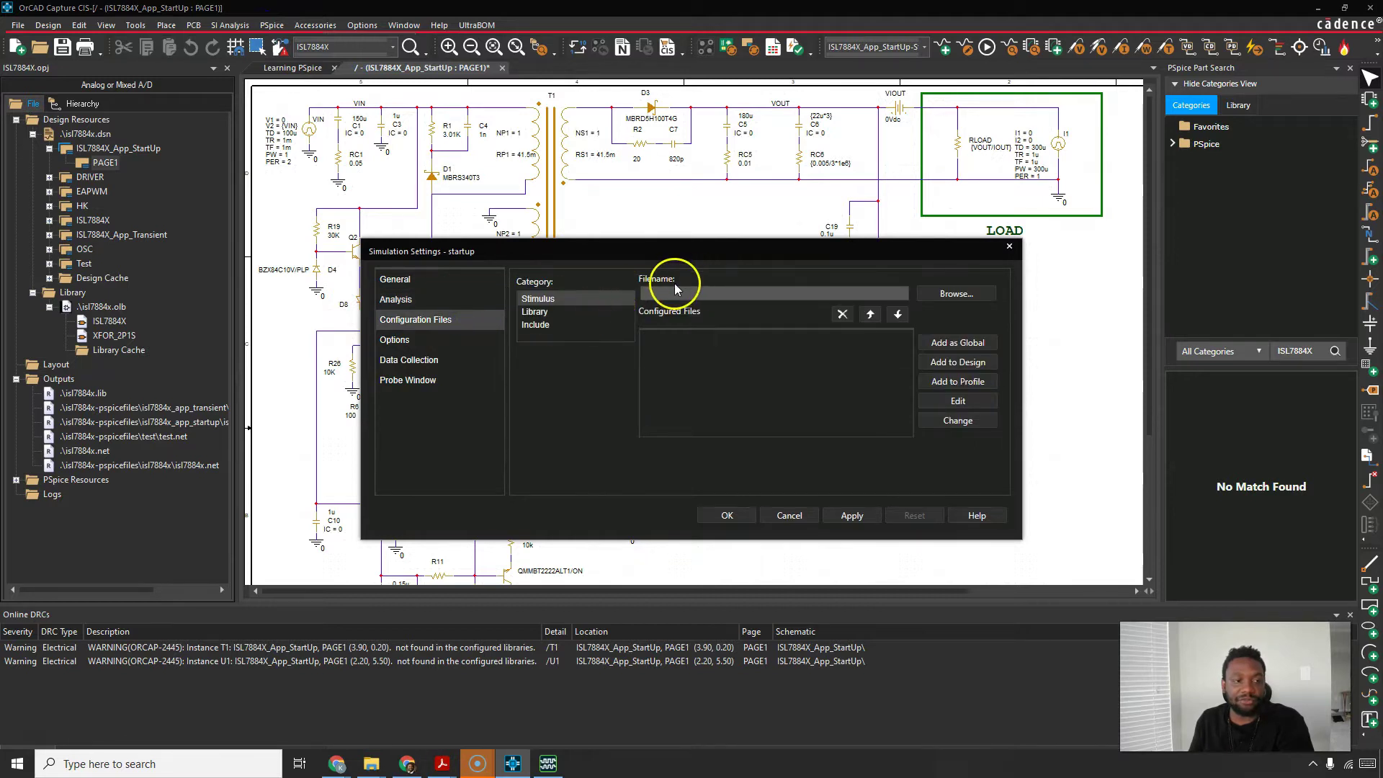
pyautogui.click(605, 312)
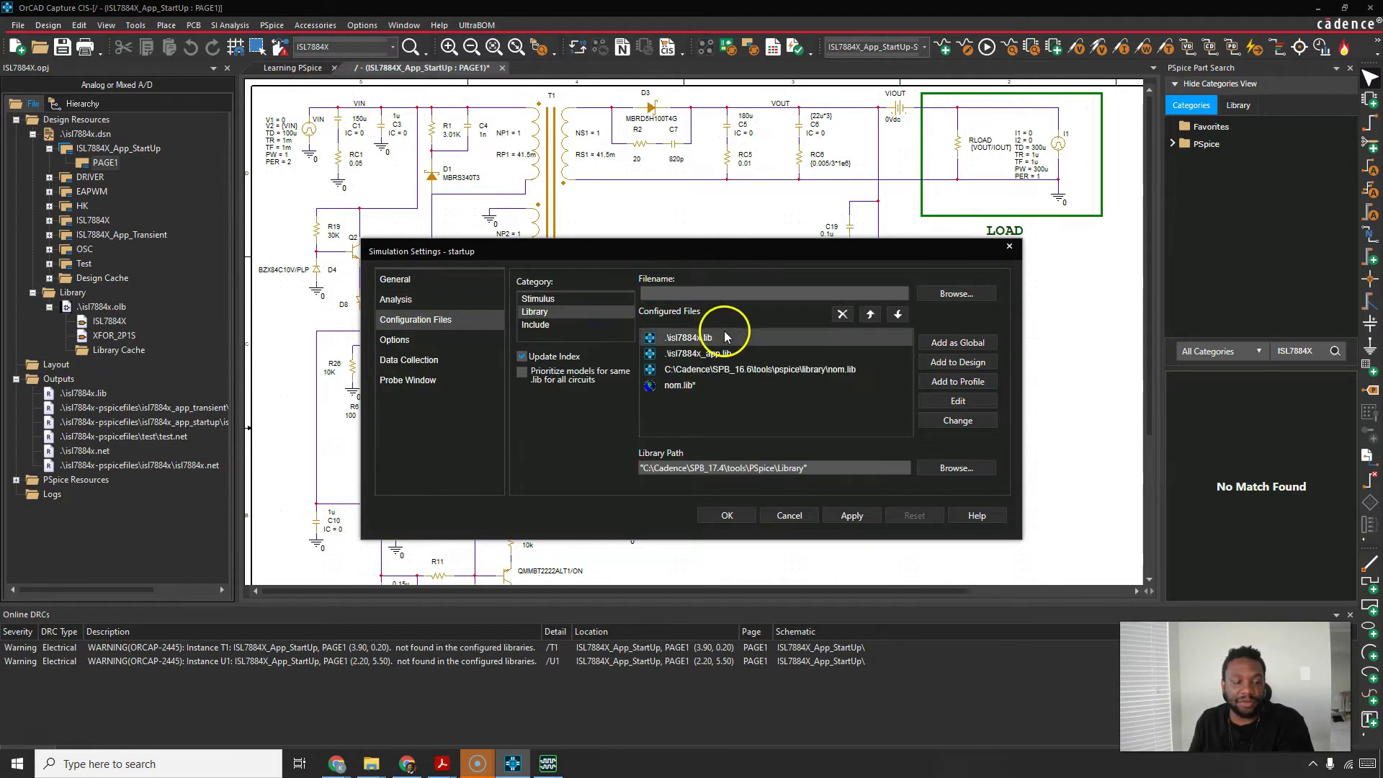
# - Select the nom.lib entry, try to edit it, and dismiss the missing-library error
pyautogui.click(733, 370)
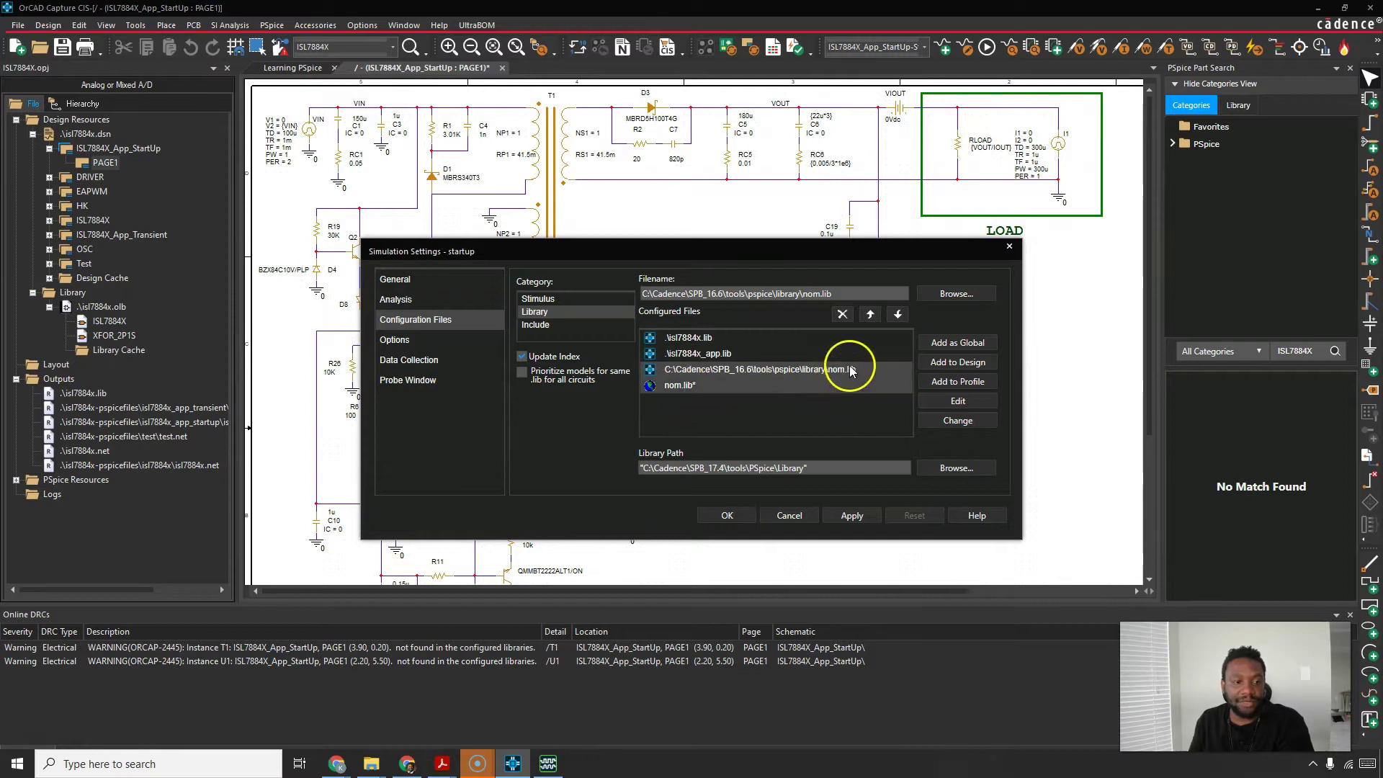
pyautogui.click(951, 408)
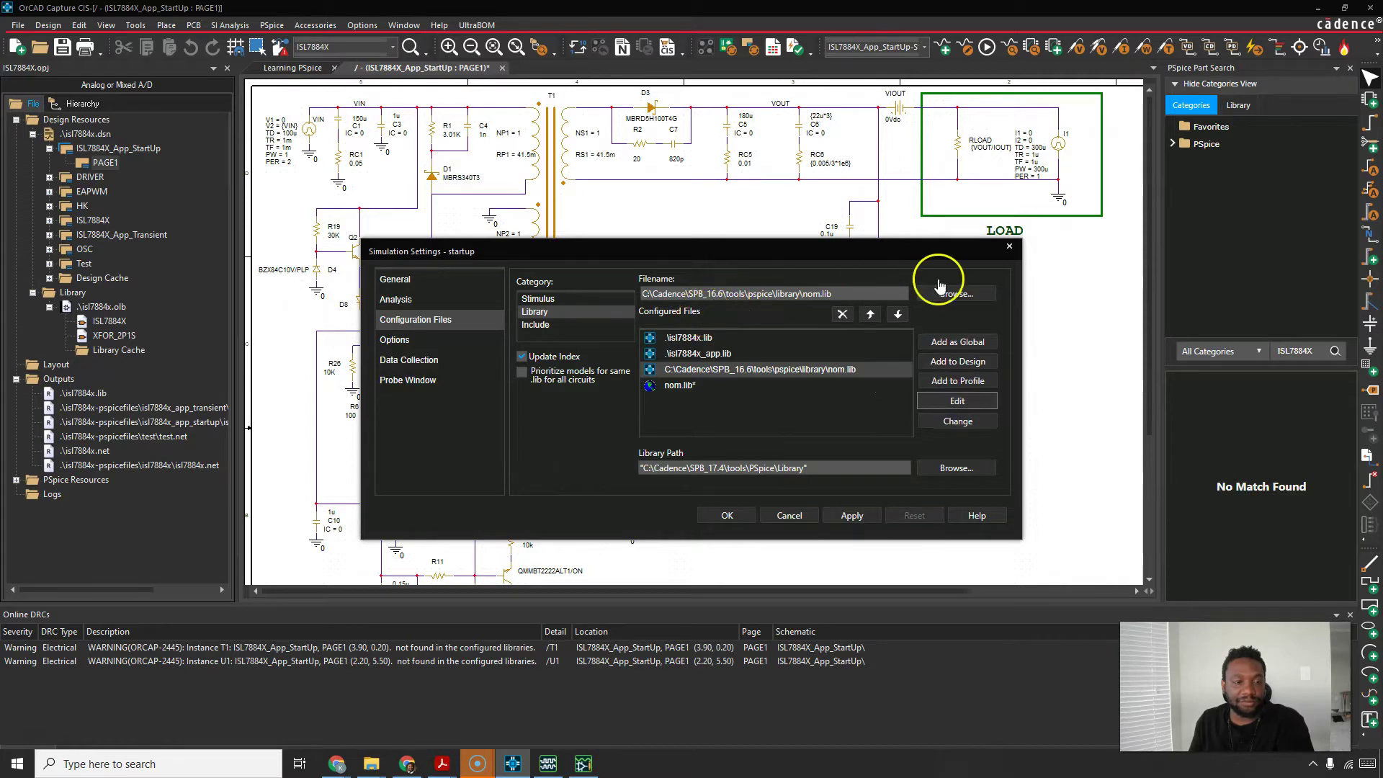
pyautogui.click(585, 762)
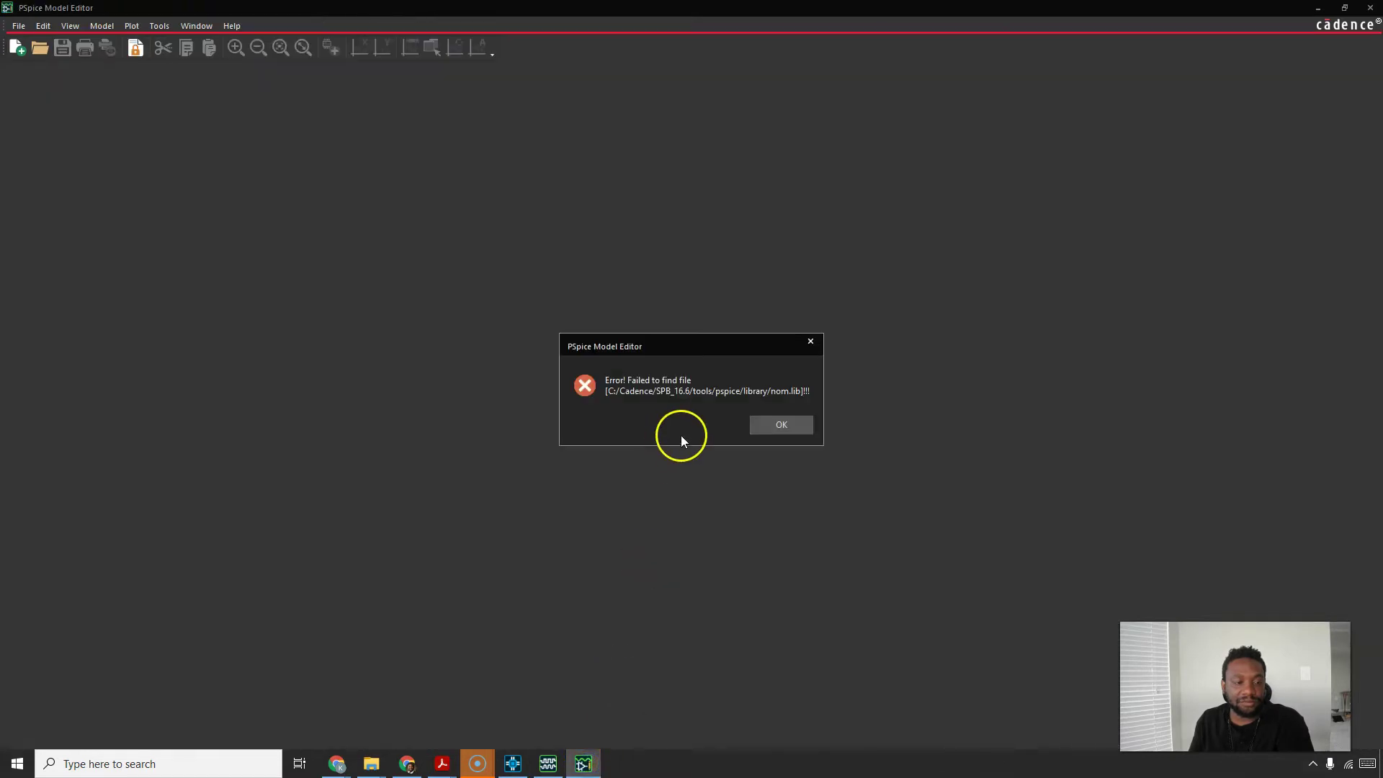
pyautogui.click(780, 426)
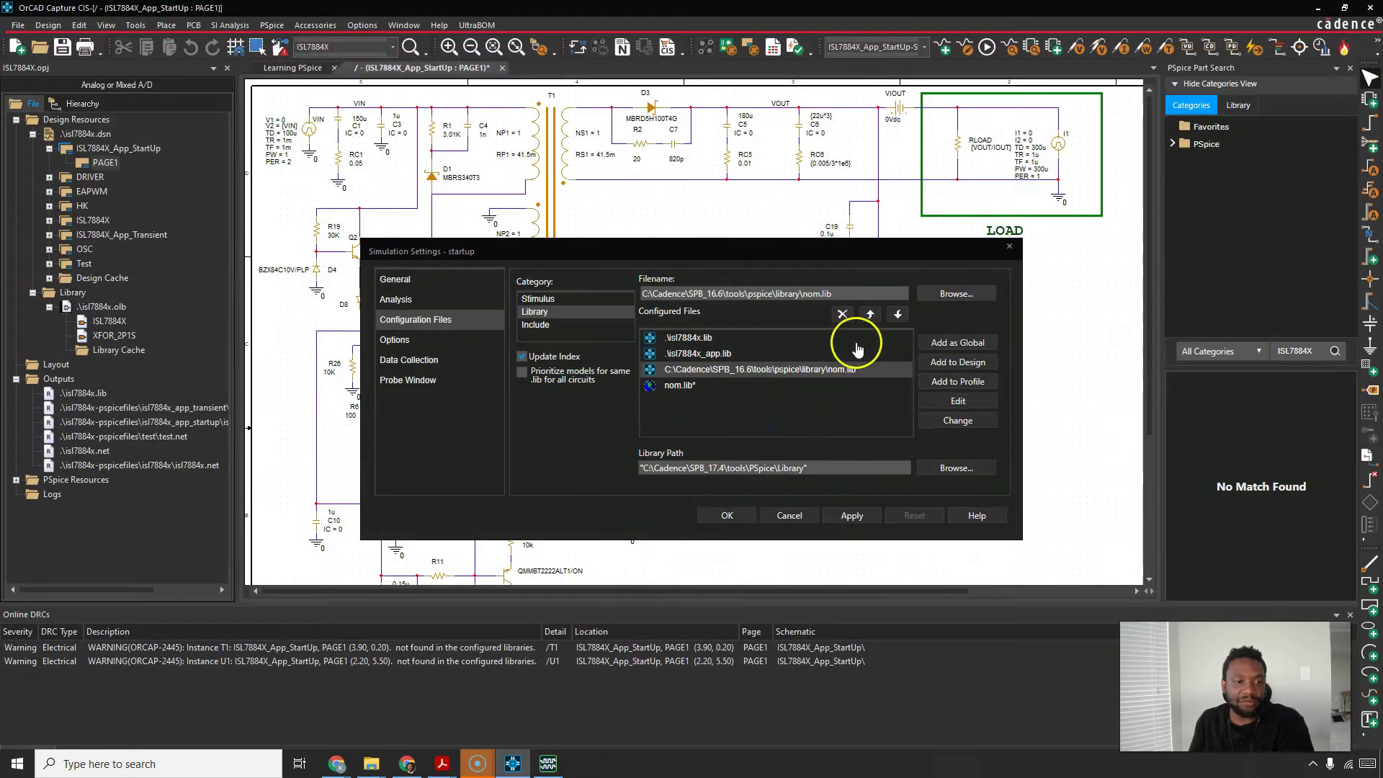
# - Browse for a replacement library, navigating to C:\Cadence\SPB_17.4
pyautogui.click(952, 294)
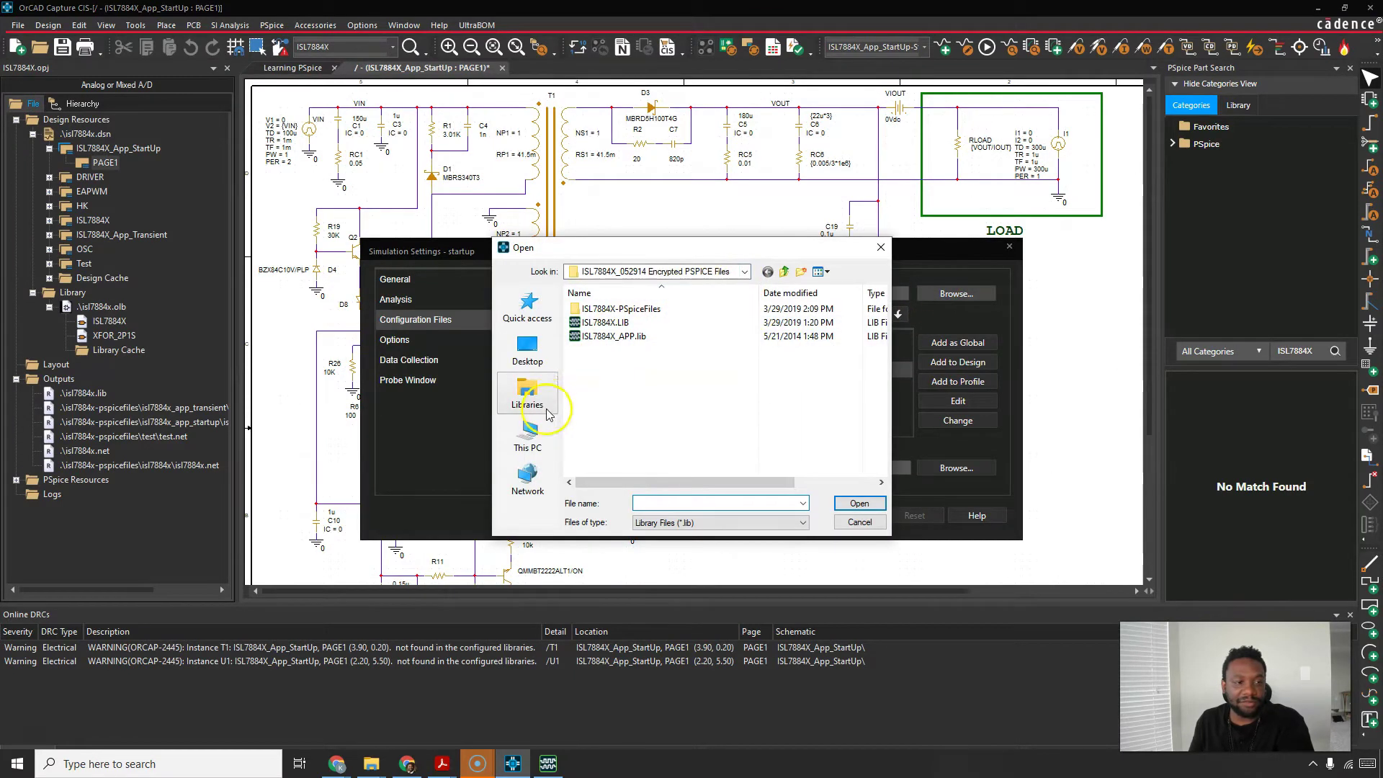
pyautogui.click(527, 306)
pyautogui.moveTo(696, 248); pyautogui.dragTo(737, 515)
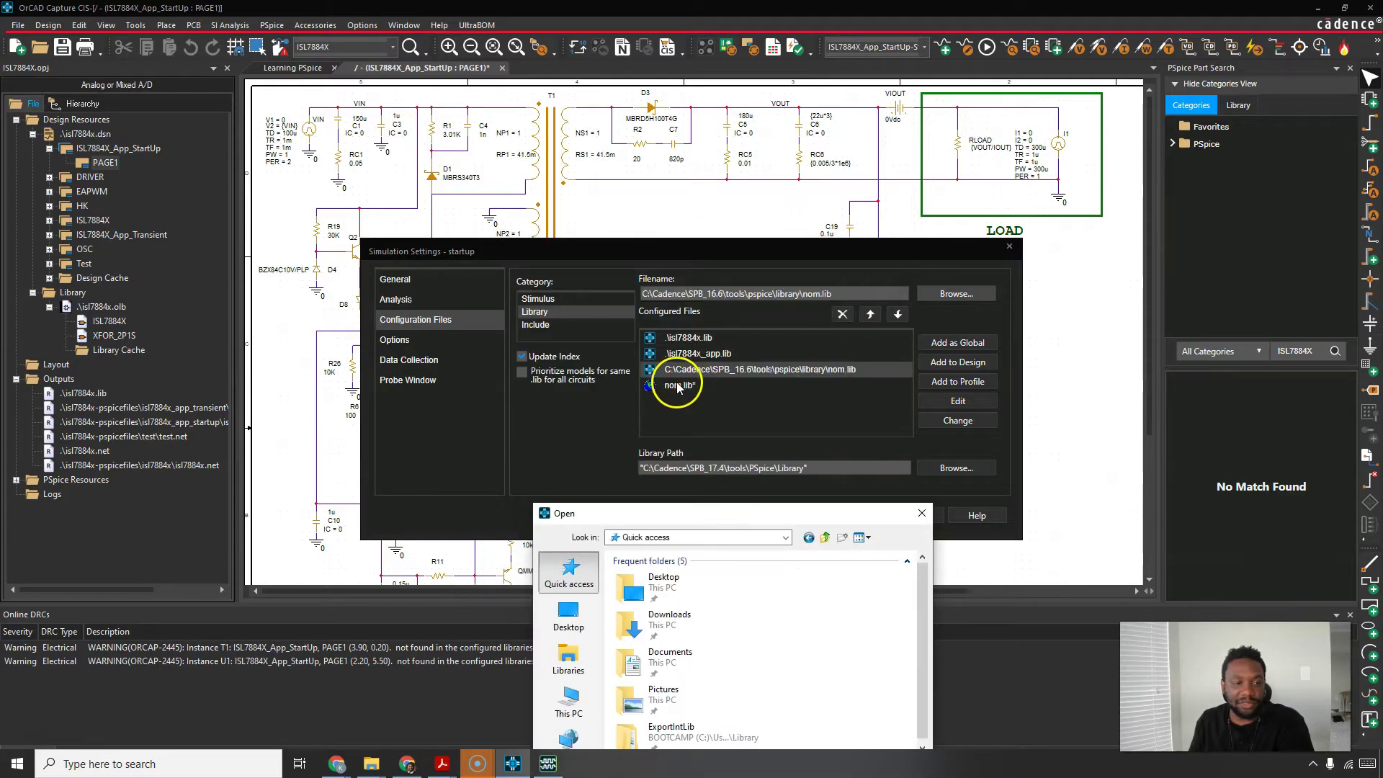
pyautogui.moveTo(706, 513); pyautogui.dragTo(728, 295)
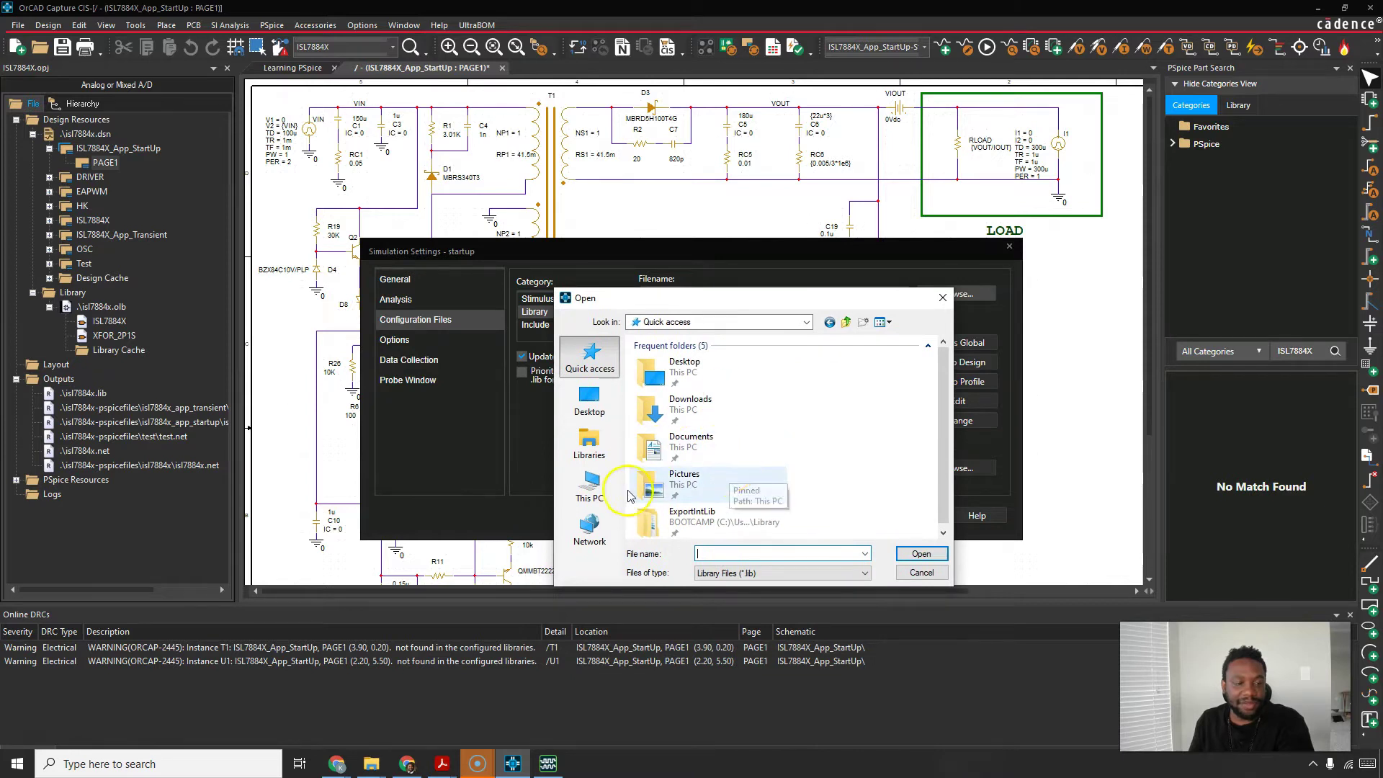
pyautogui.click(589, 485)
pyautogui.scroll(-3, 724, 425)
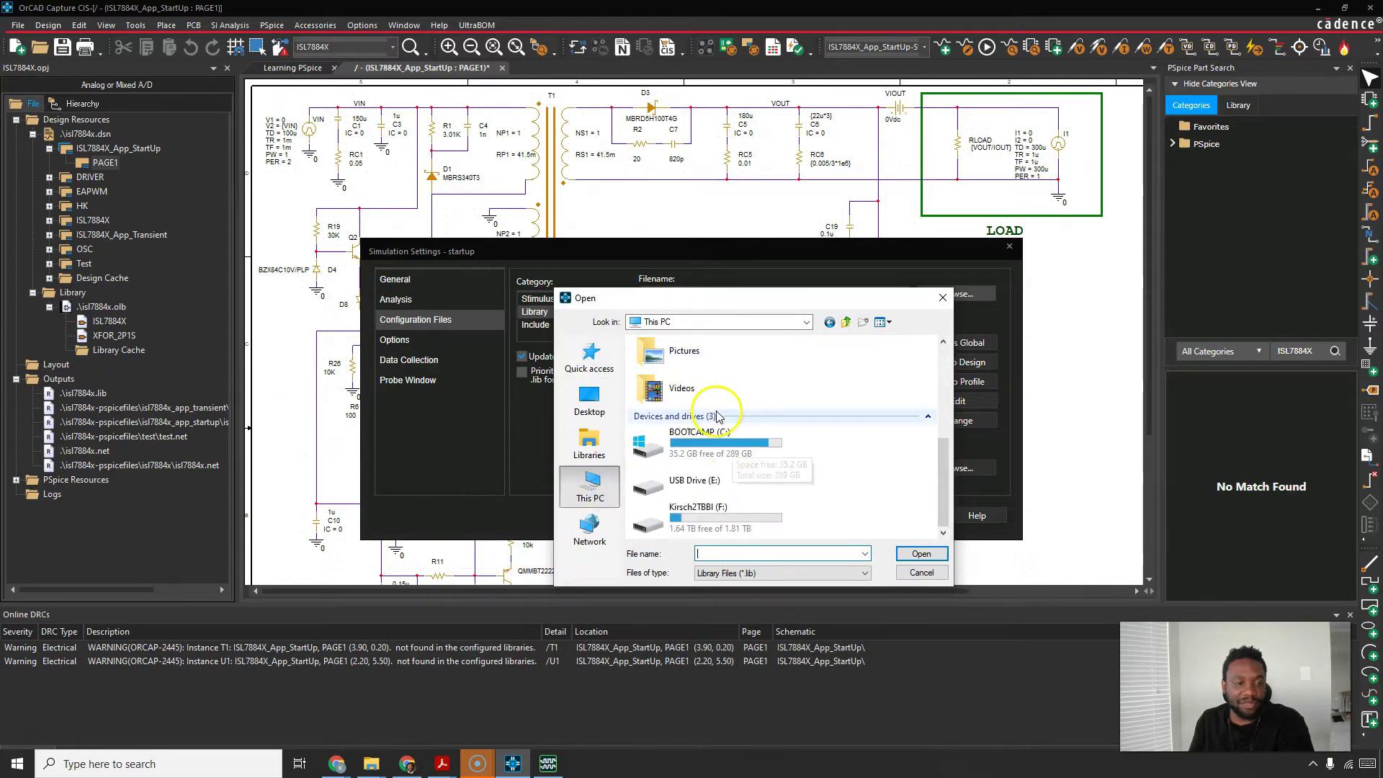
pyautogui.doubleClick(724, 448)
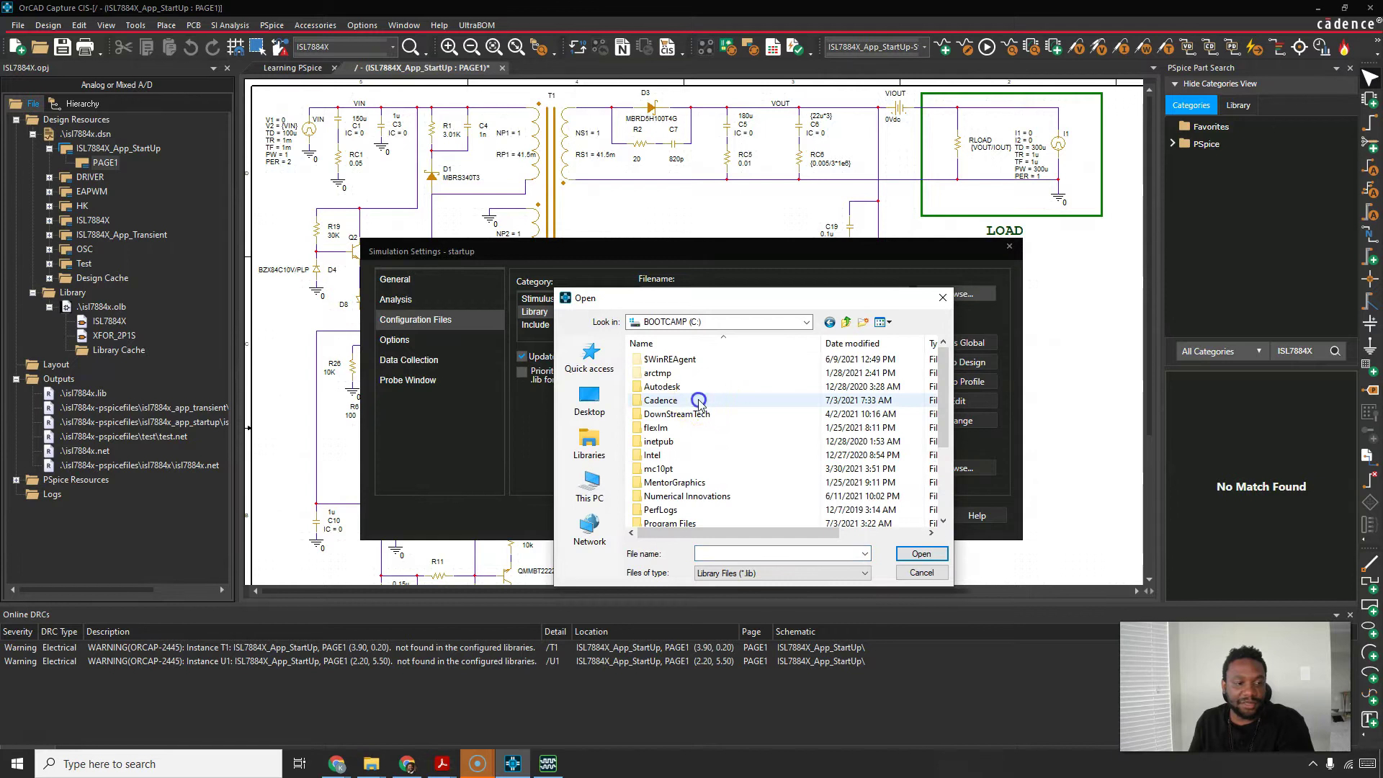
pyautogui.doubleClick(699, 401)
pyautogui.doubleClick(710, 399)
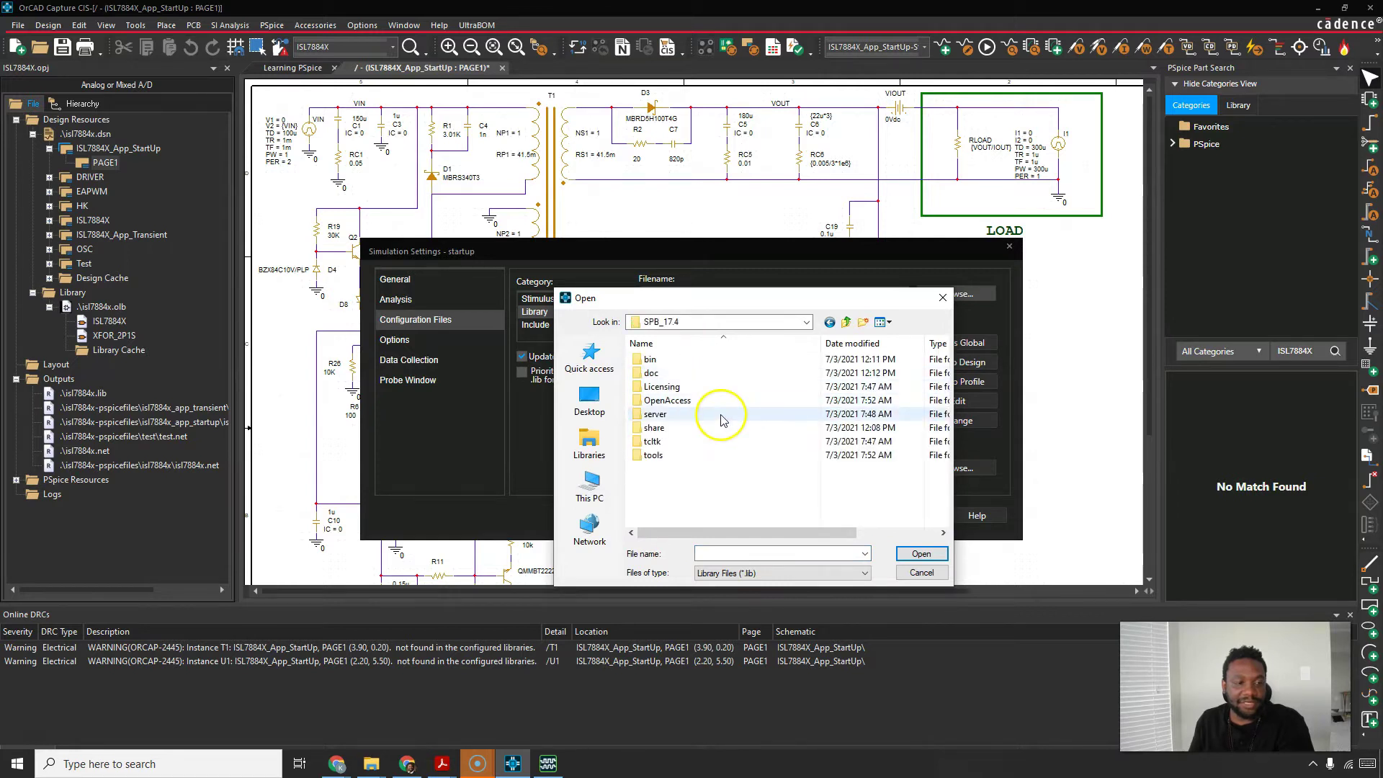
# - Open tools\pspice\library and choose nom.lib as the library file
pyautogui.doubleClick(698, 454)
pyautogui.scroll(-3, 709, 430)
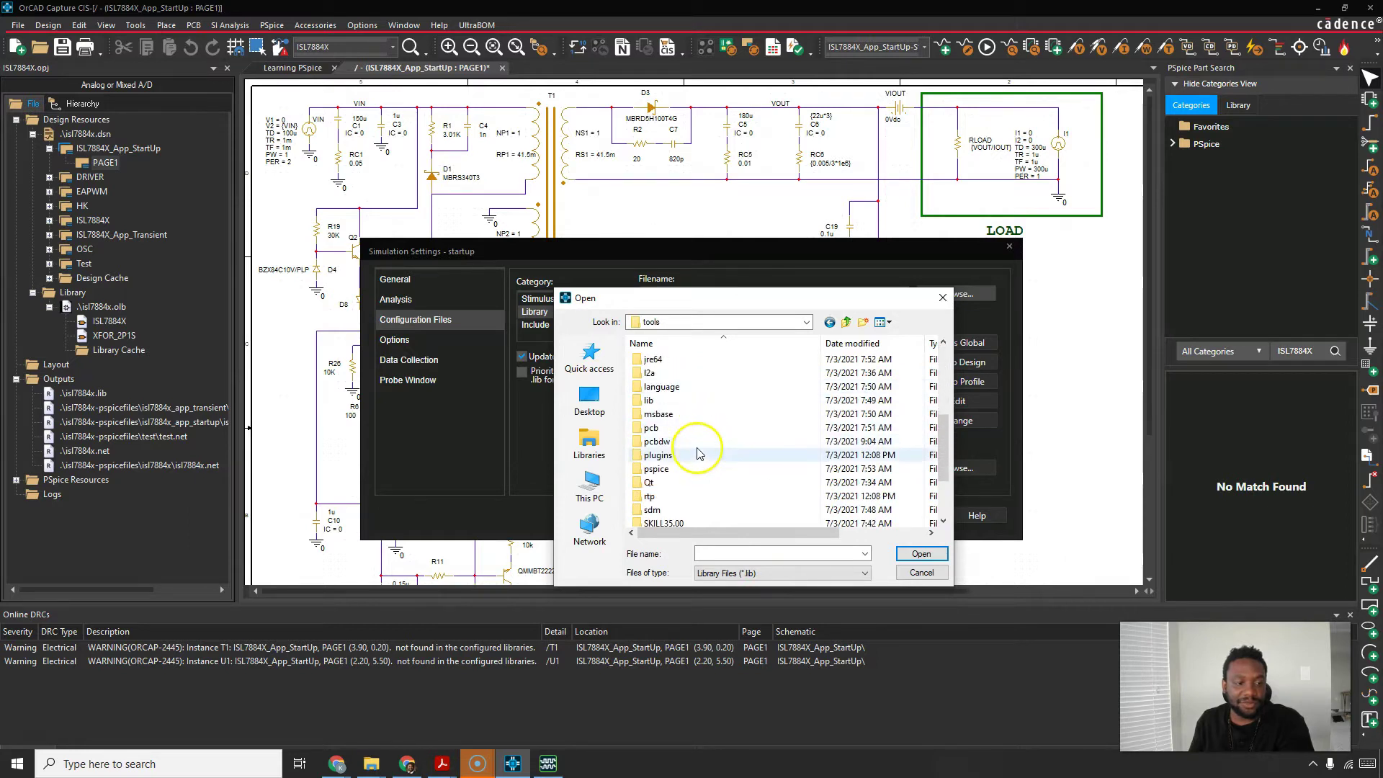
pyautogui.doubleClick(695, 468)
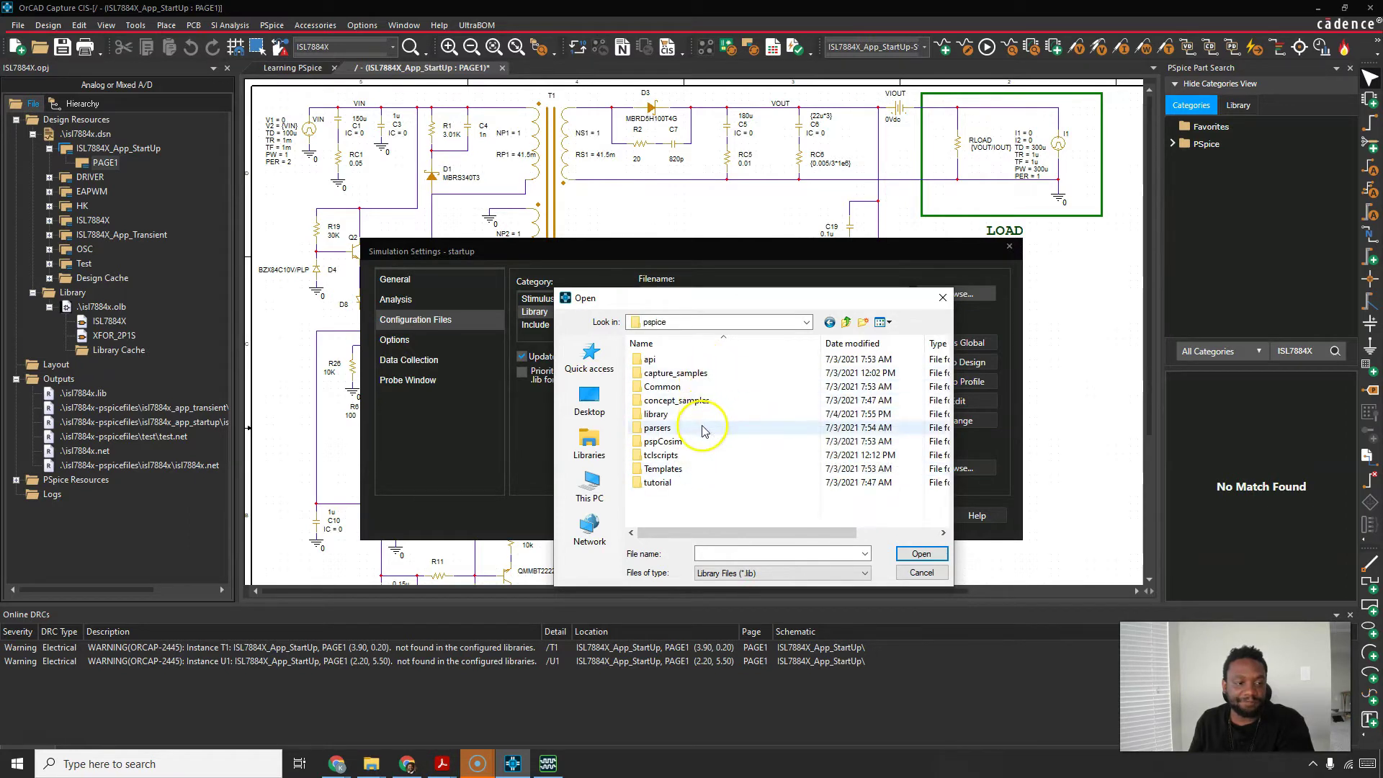
pyautogui.doubleClick(705, 413)
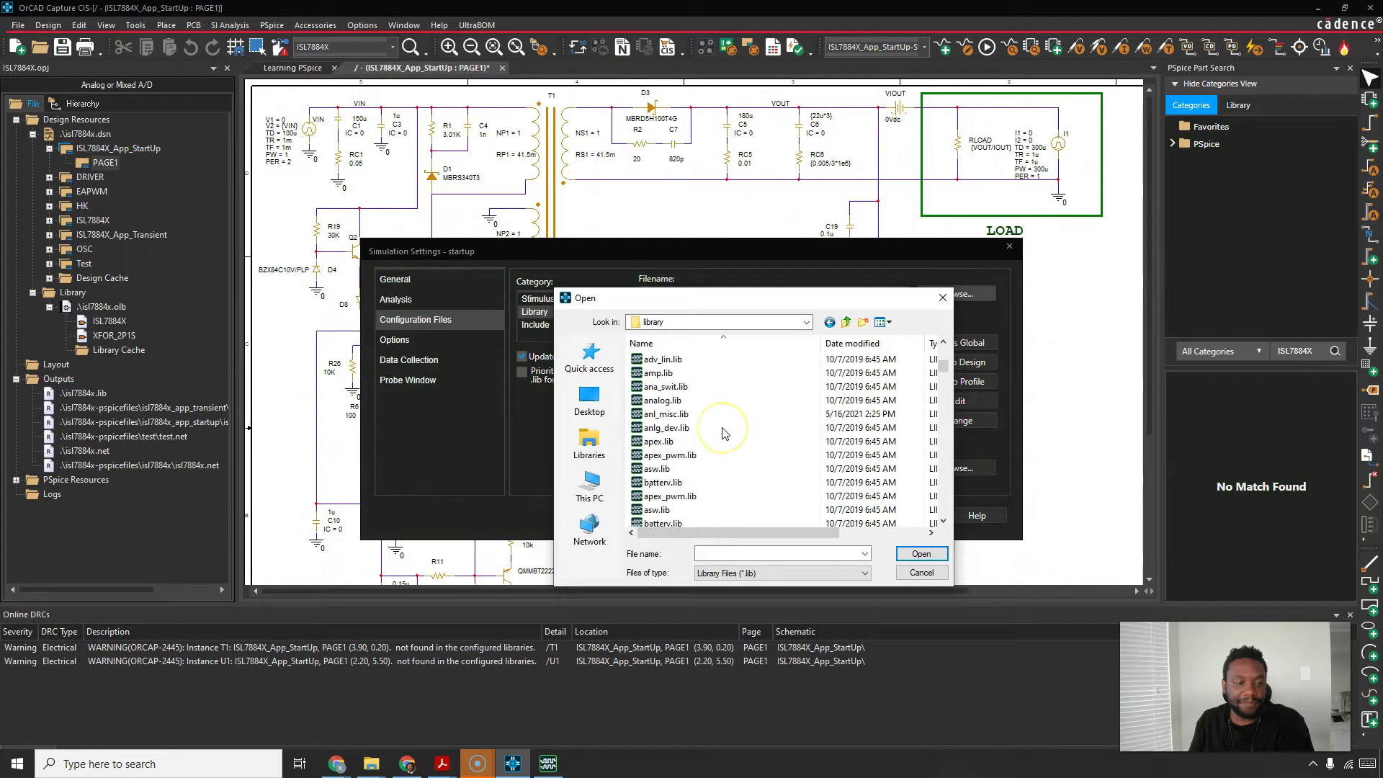
pyautogui.scroll(-15, 724, 432)
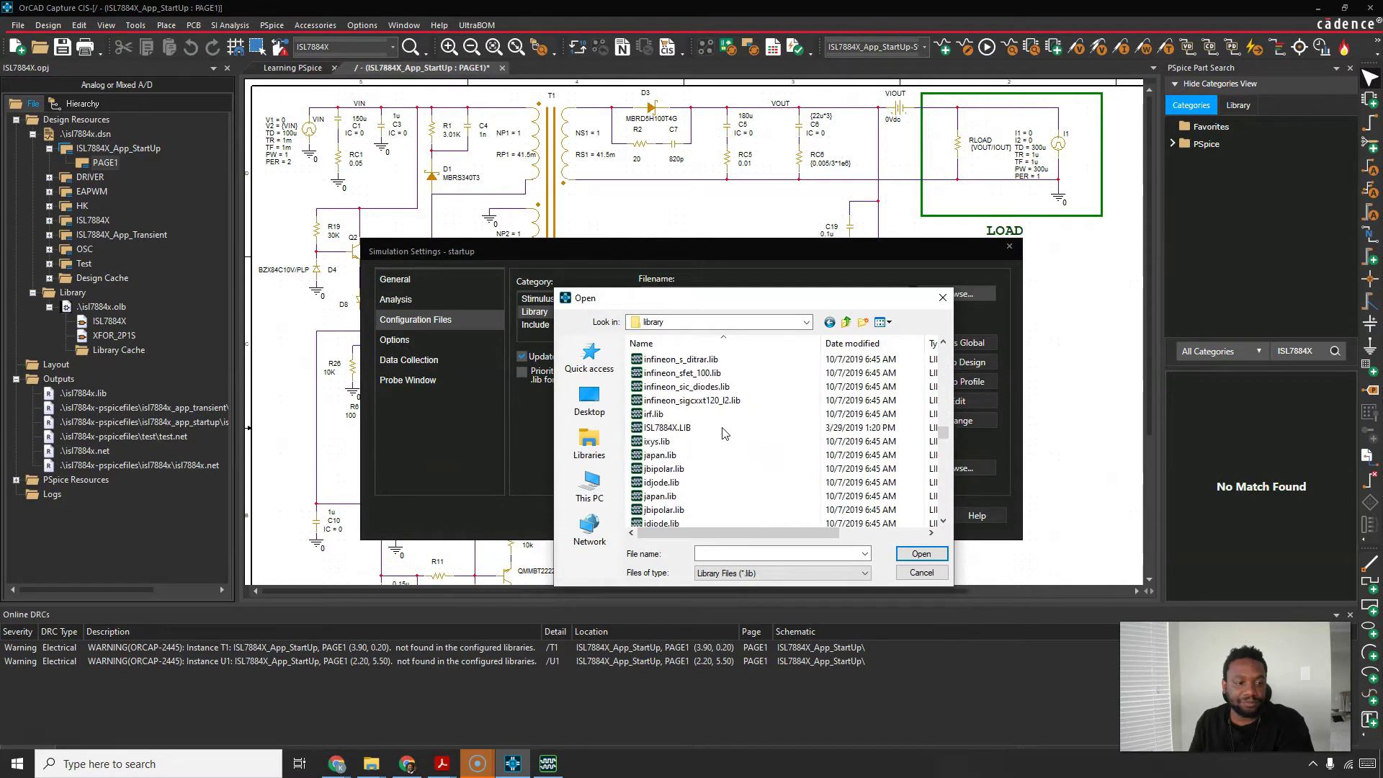
pyautogui.scroll(-15, 725, 433)
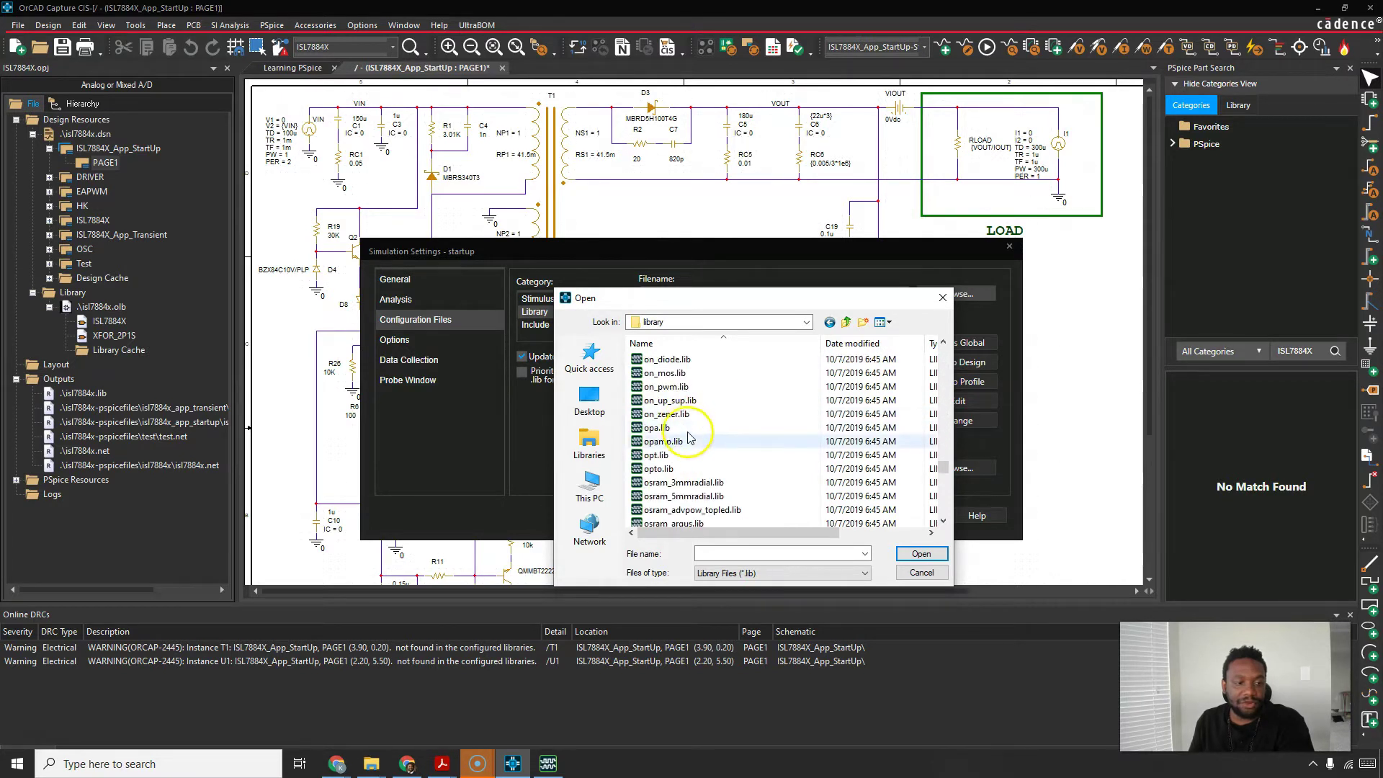
pyautogui.scroll(4, 709, 479)
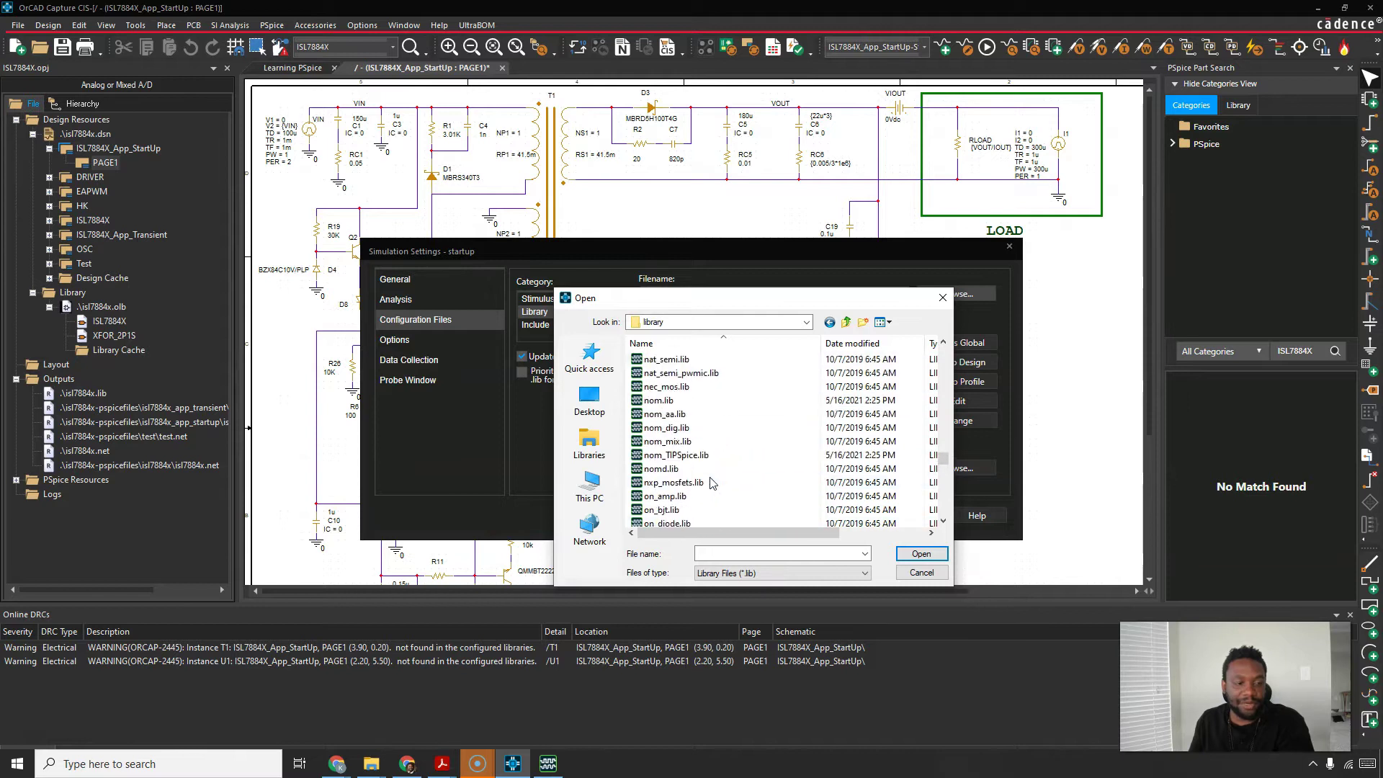
pyautogui.click(703, 400)
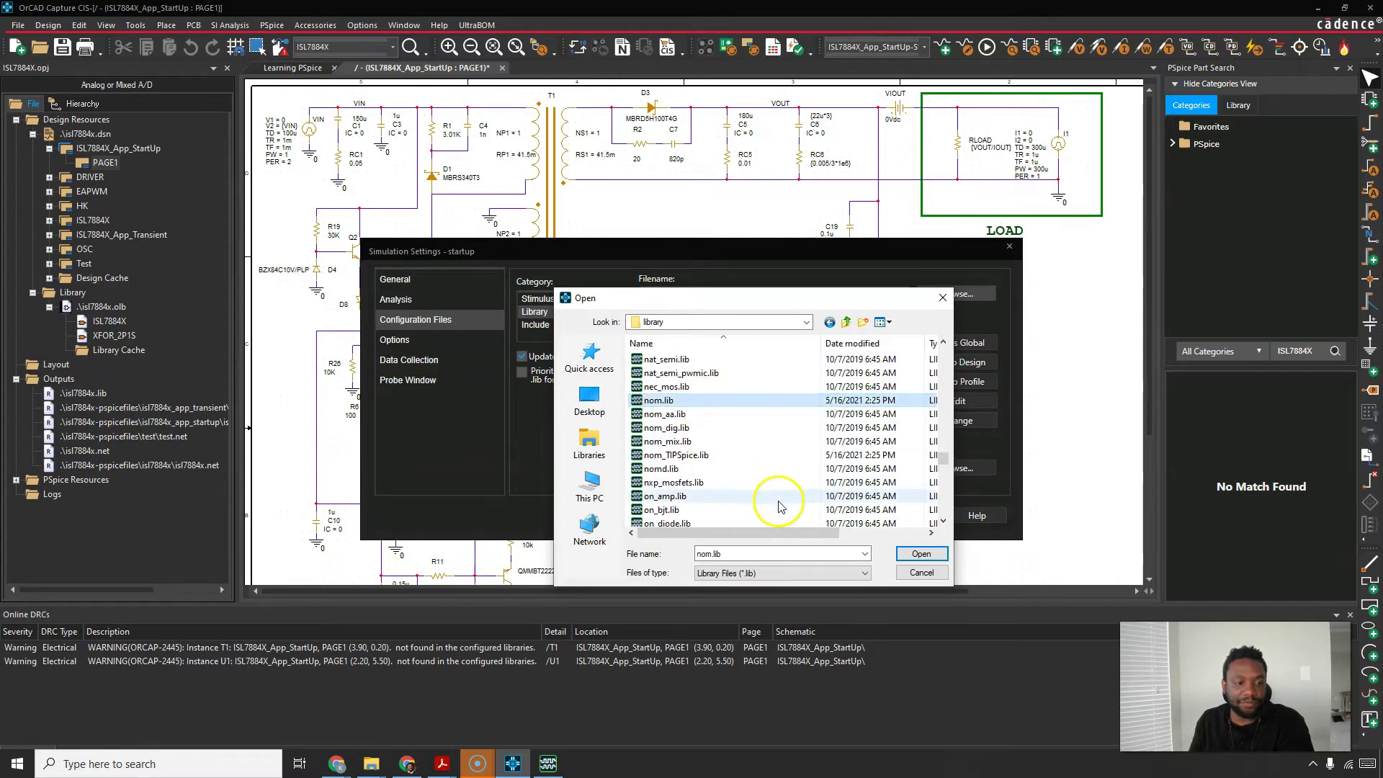
pyautogui.click(754, 472)
pyautogui.click(732, 400)
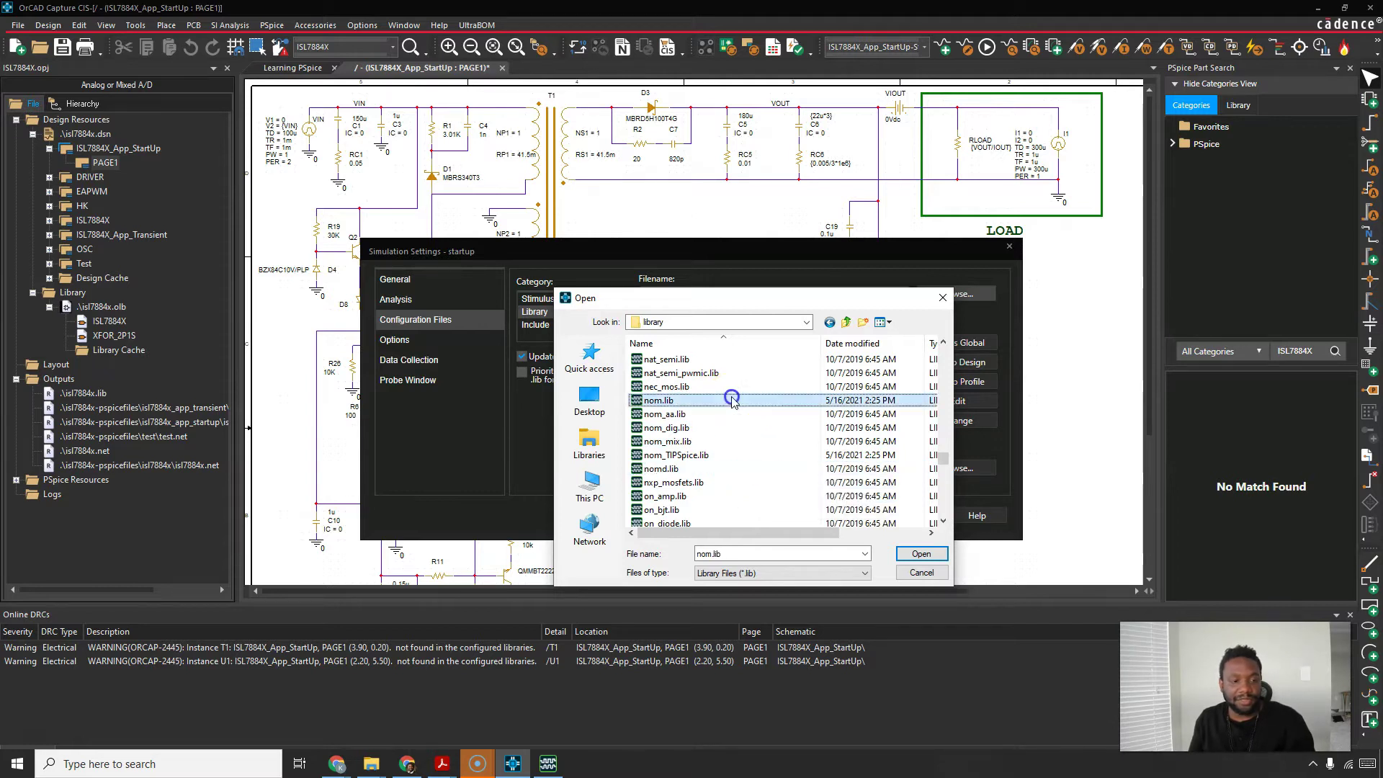
pyautogui.click(909, 554)
# - Add the SPB_17.4 nom.lib to the design, delete the SPB_16.6 entry, then apply and close
pyautogui.click(960, 364)
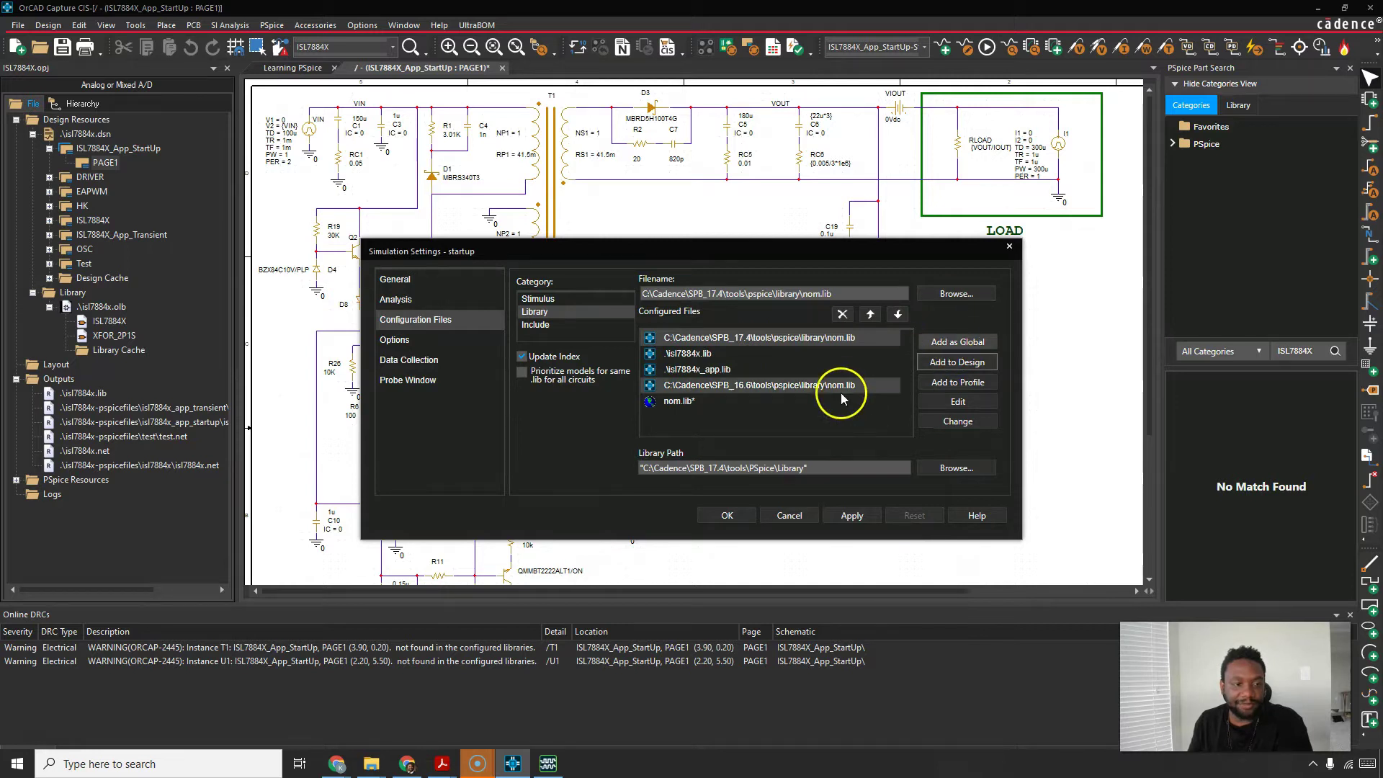
pyautogui.click(841, 389)
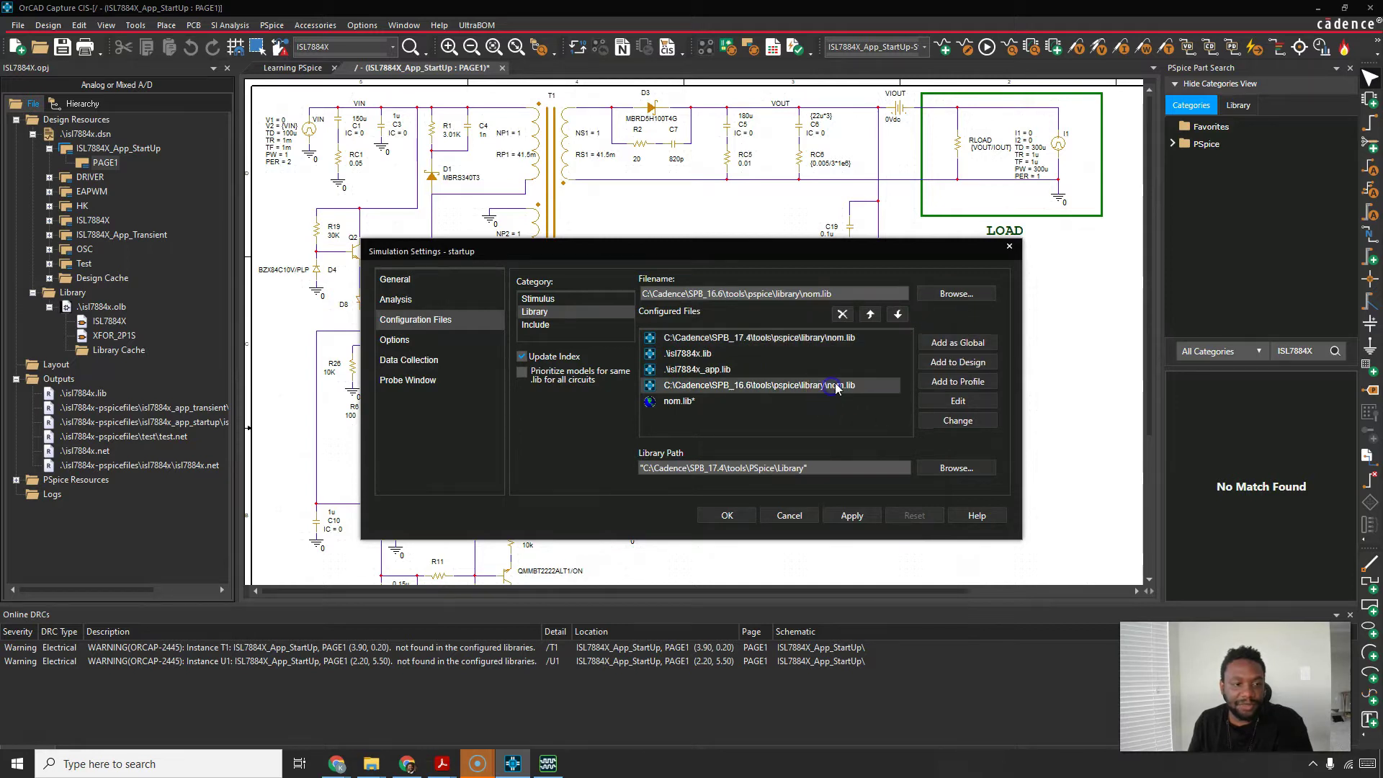
pyautogui.click(841, 317)
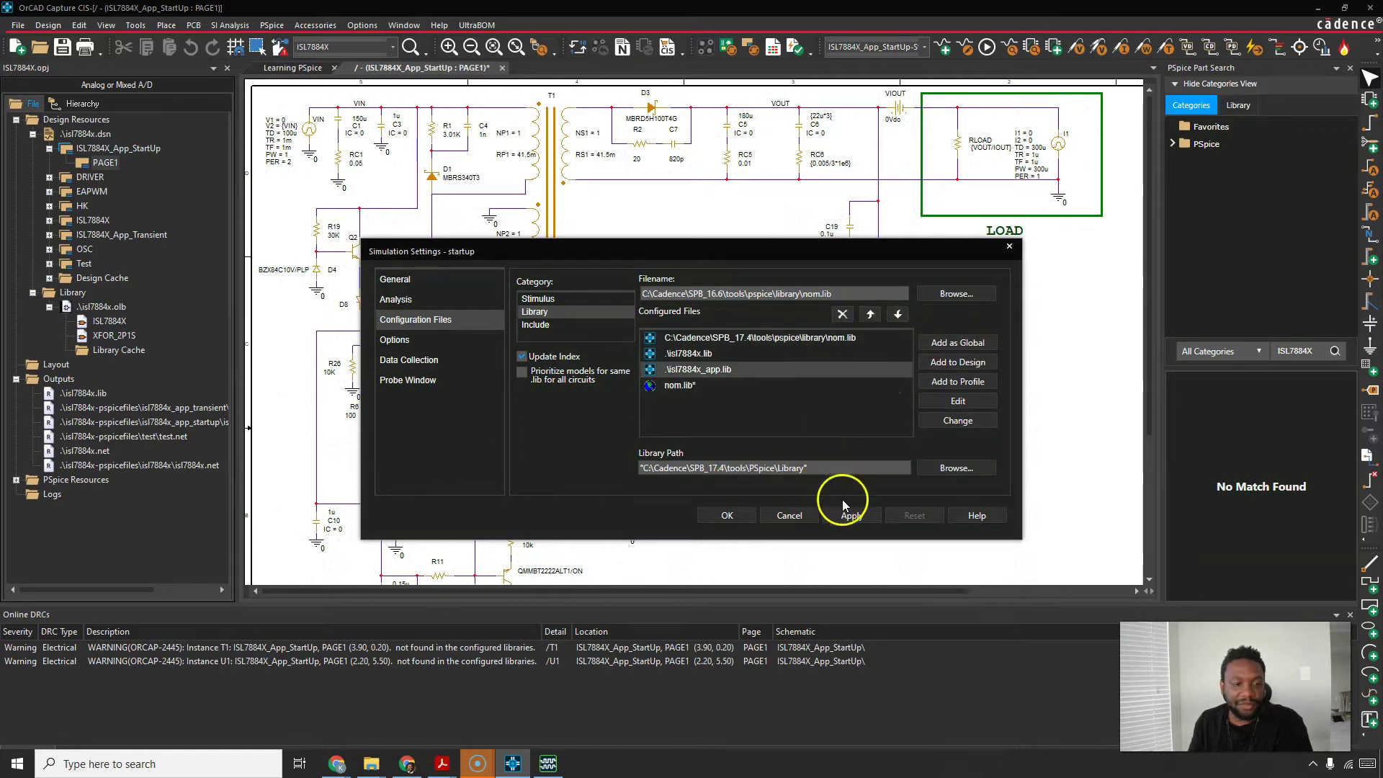
pyautogui.click(853, 516)
pyautogui.click(717, 520)
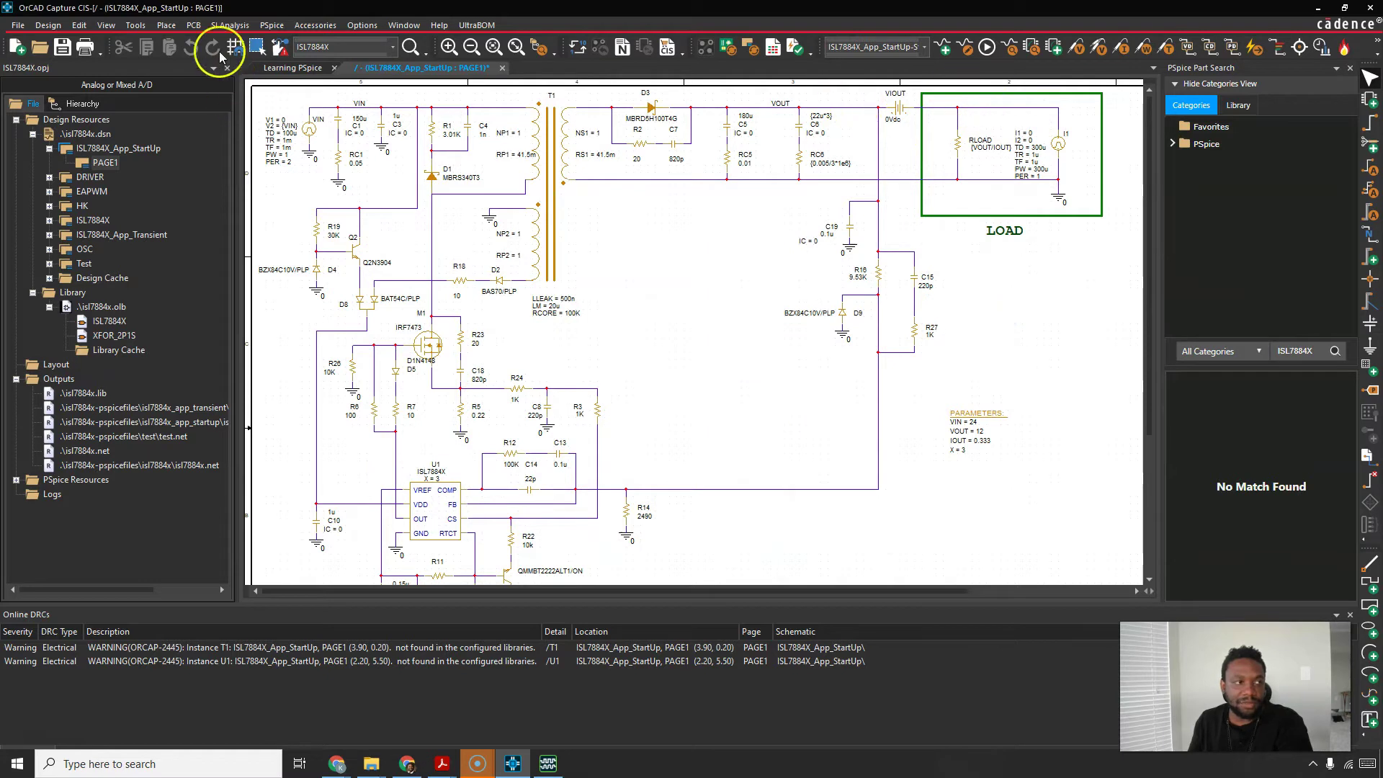
# - Run the StartUp simulation to plot V(VOUT) and I(VIOUT), then return to Capture
pyautogui.click(271, 25)
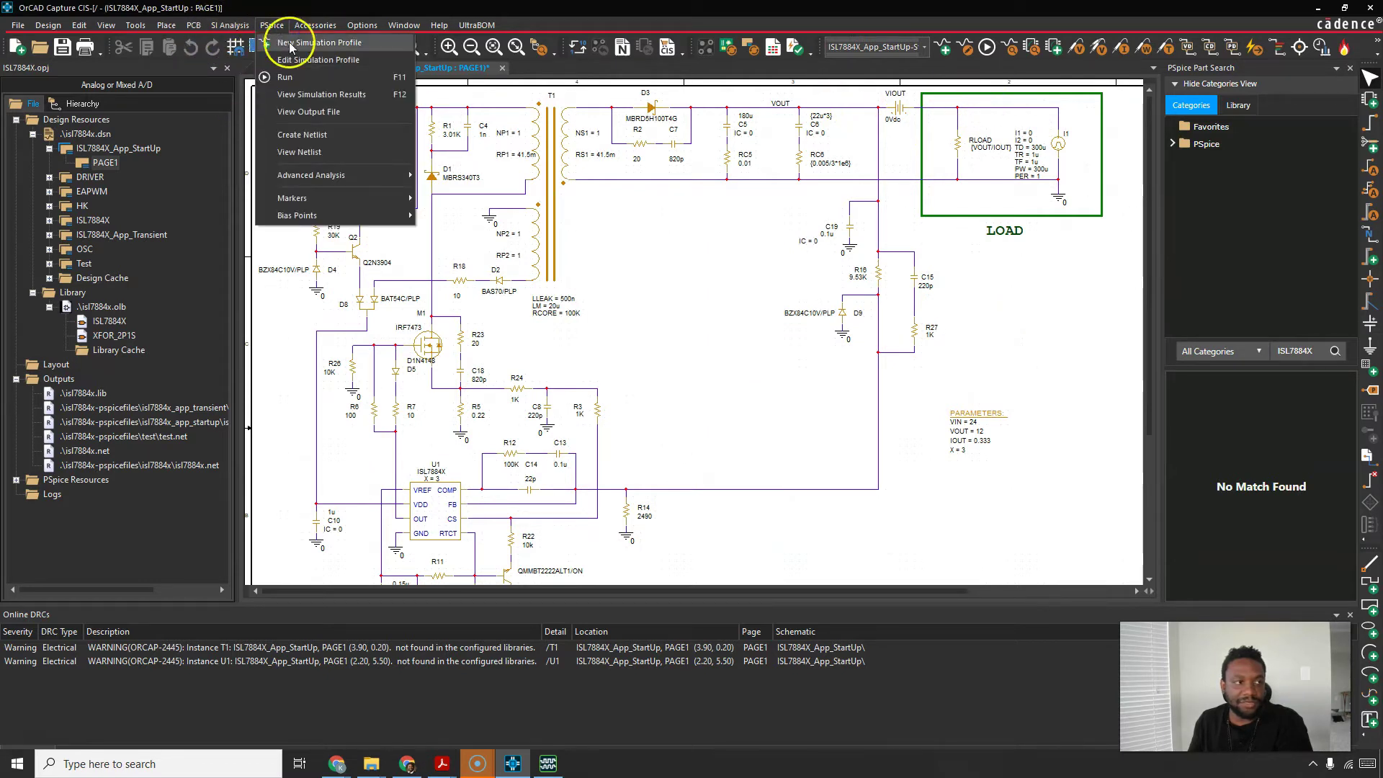
pyautogui.click(296, 77)
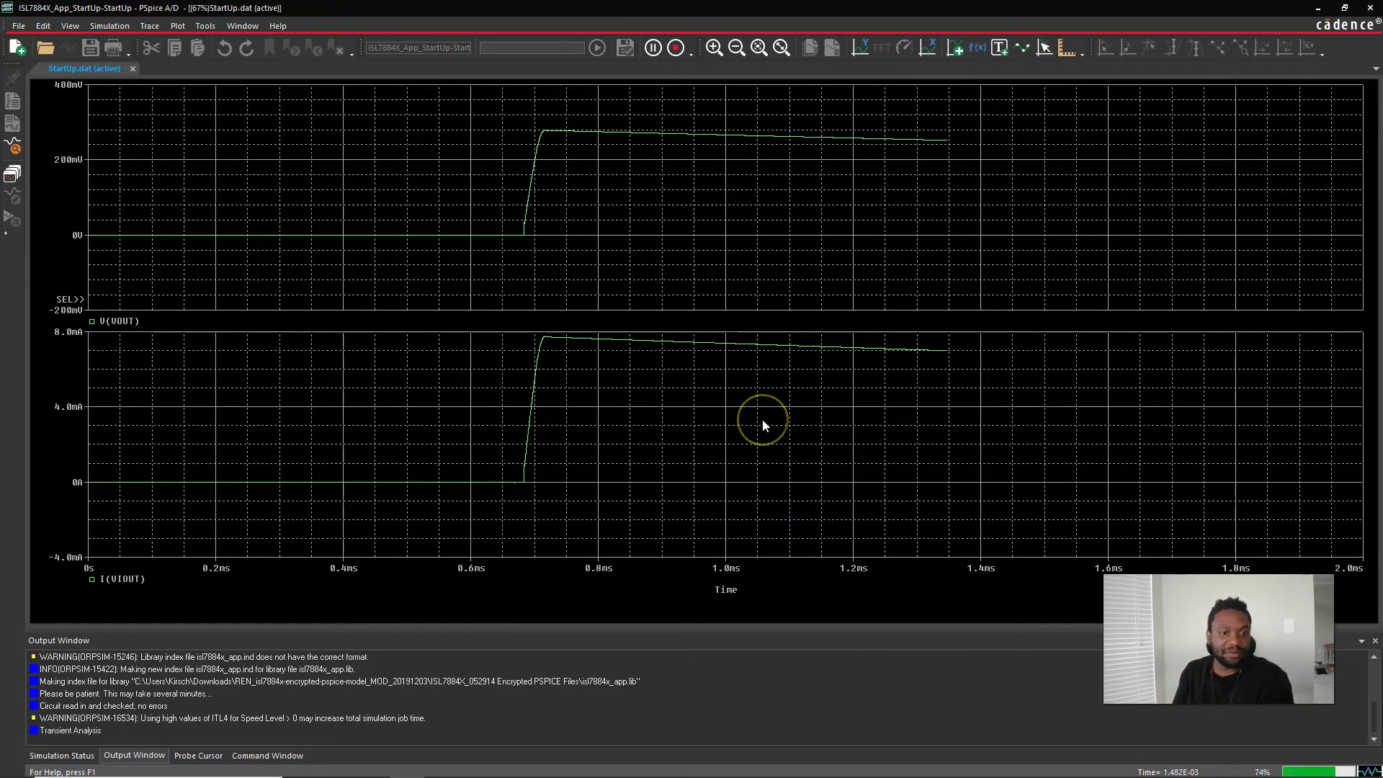
pyautogui.click(232, 215)
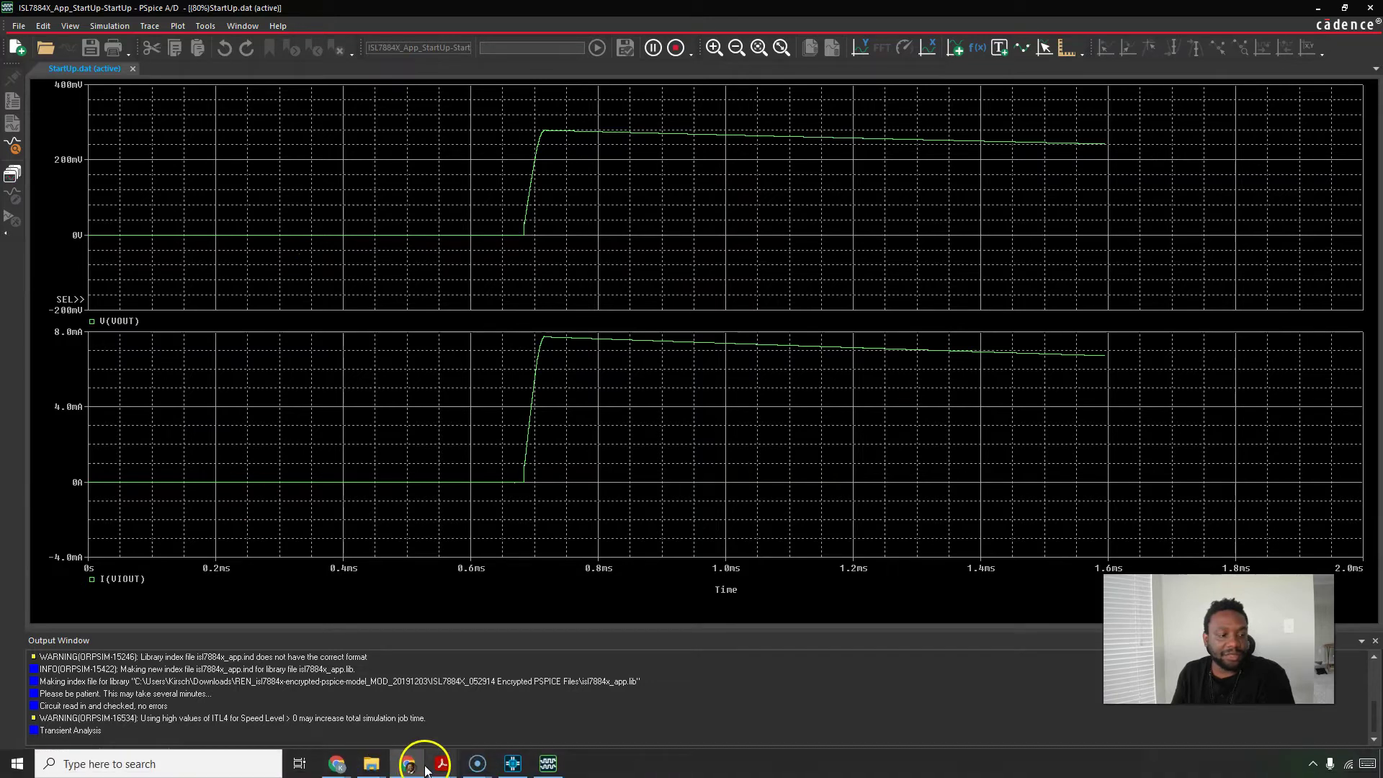
pyautogui.click(509, 756)
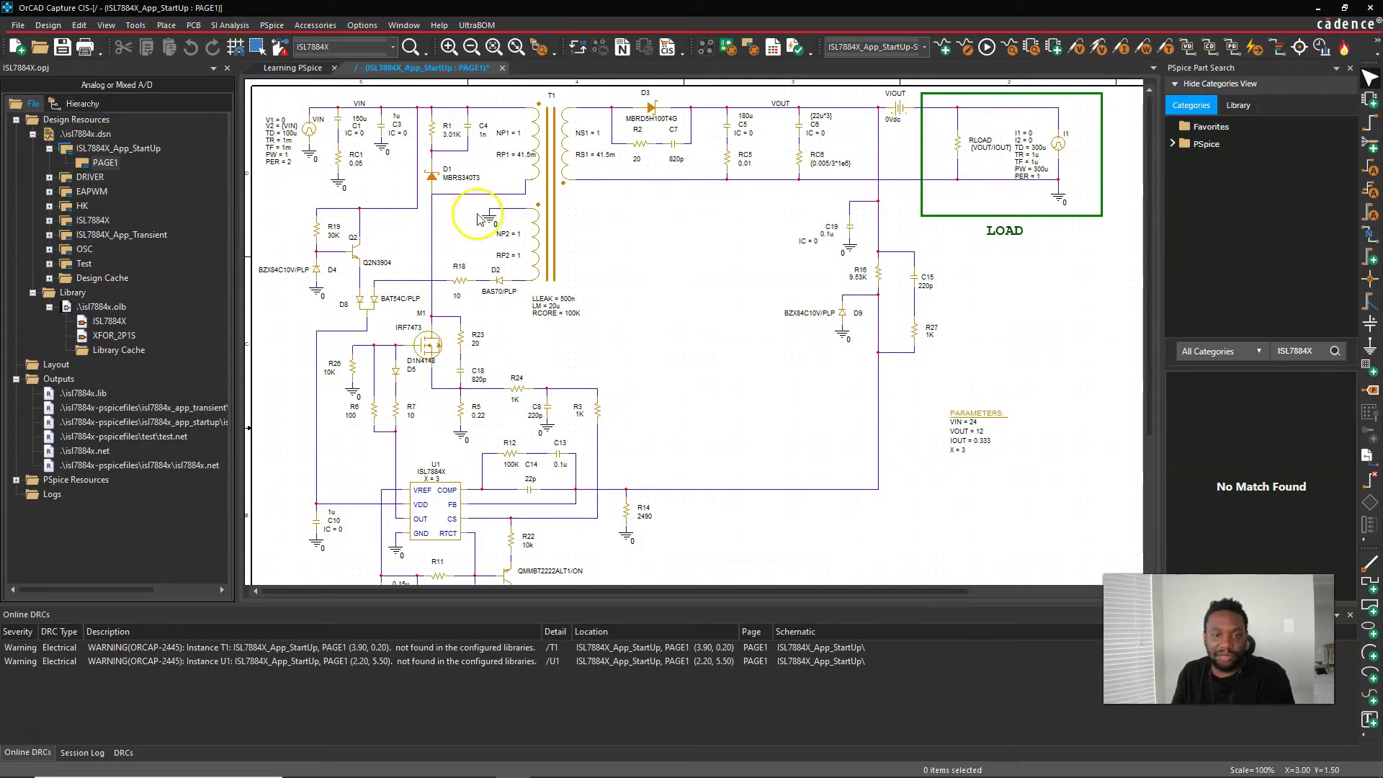
# - Open and cancel the Open Project dialog, then switch to PSpice A/D's 2 ms startup waveforms
pyautogui.click(18, 24)
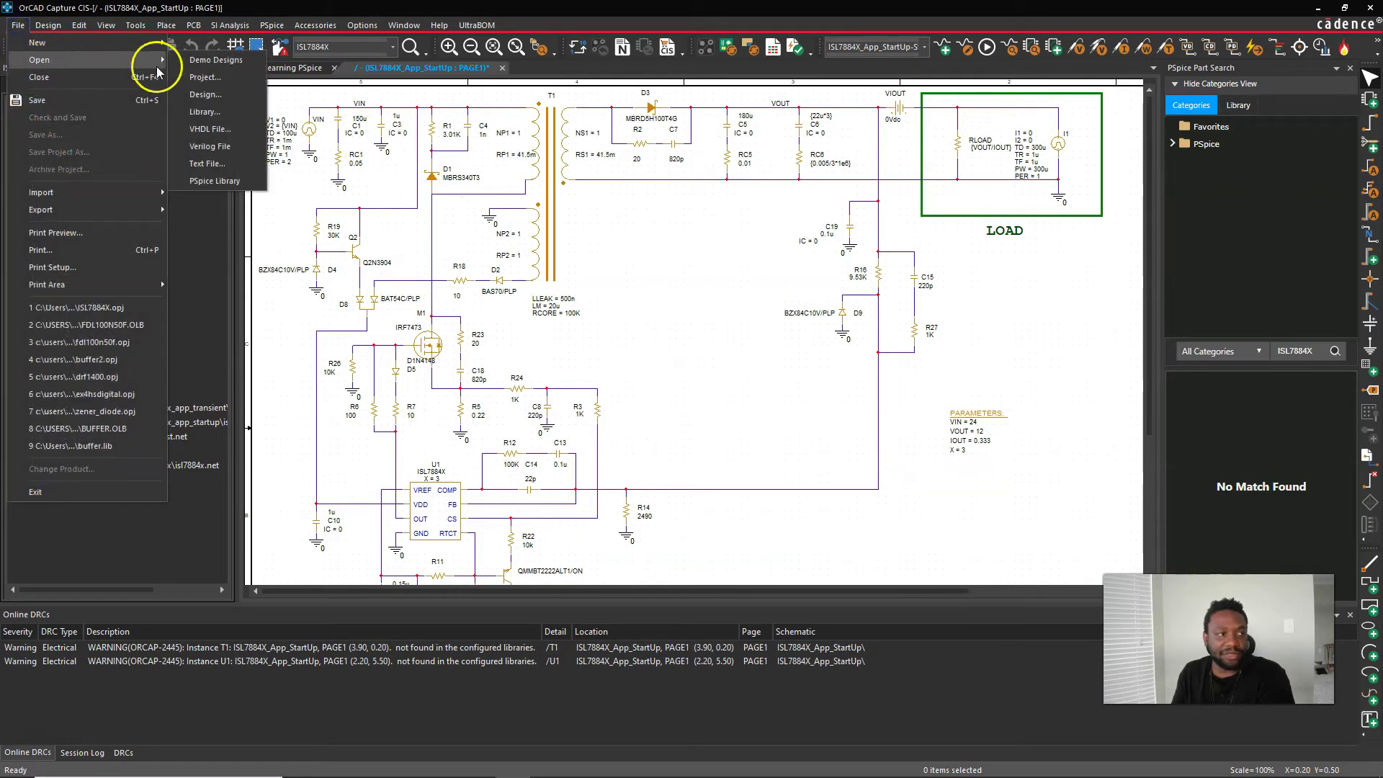
pyautogui.click(216, 77)
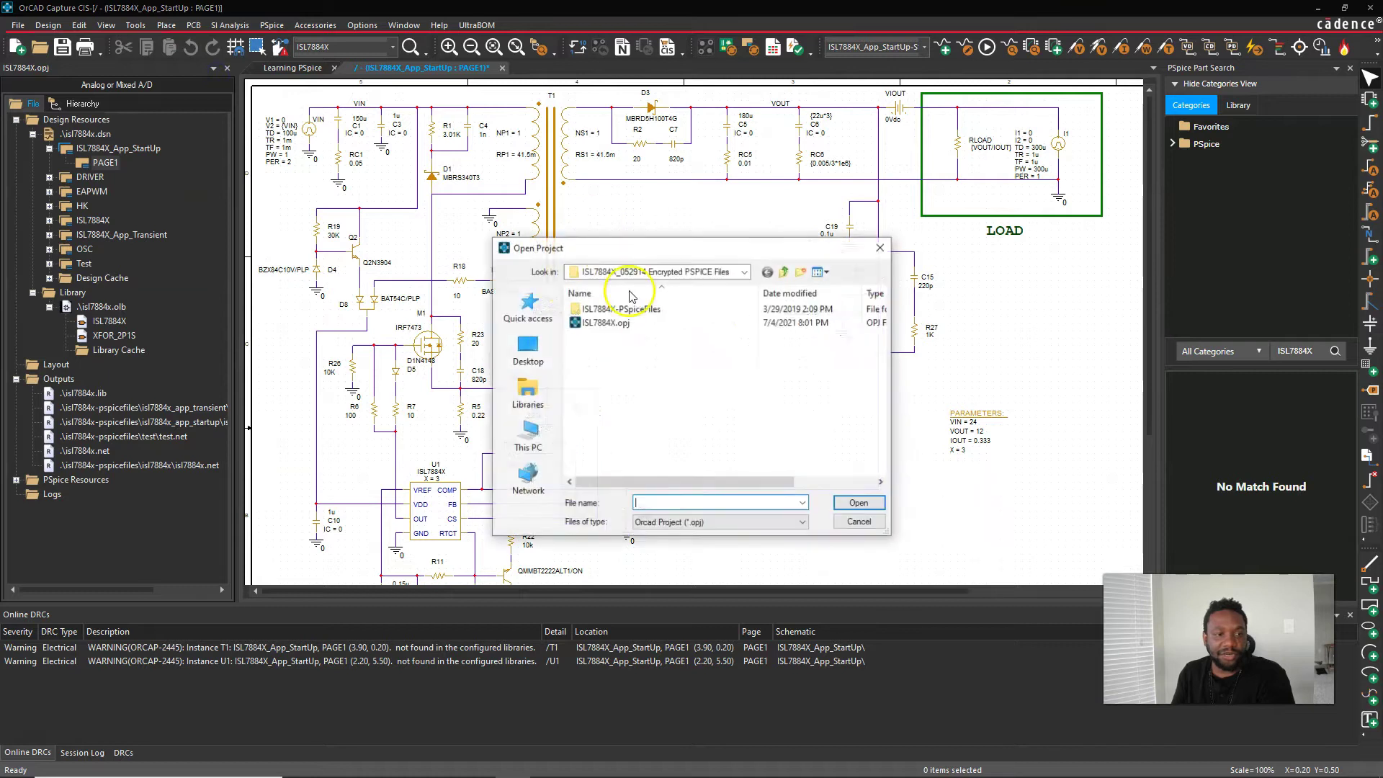
pyautogui.click(857, 523)
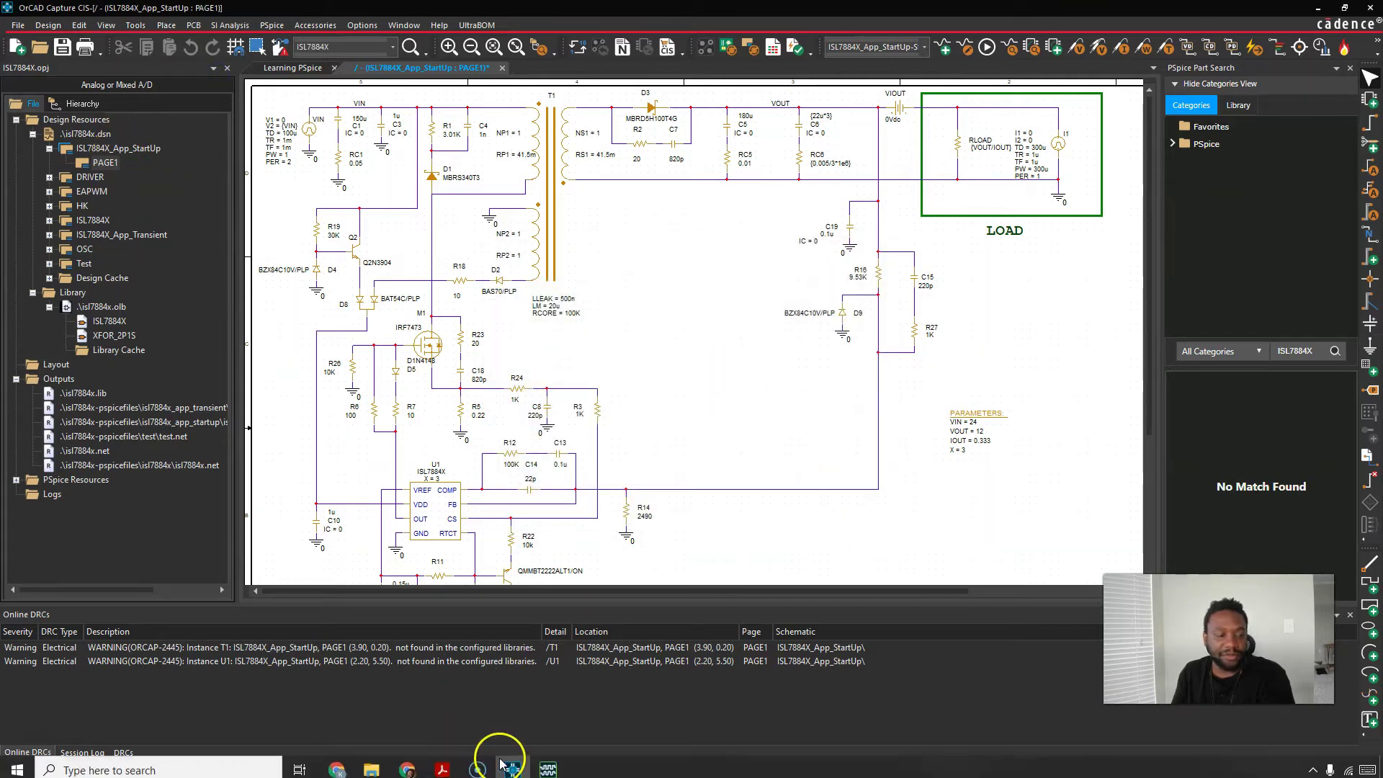
pyautogui.click(515, 762)
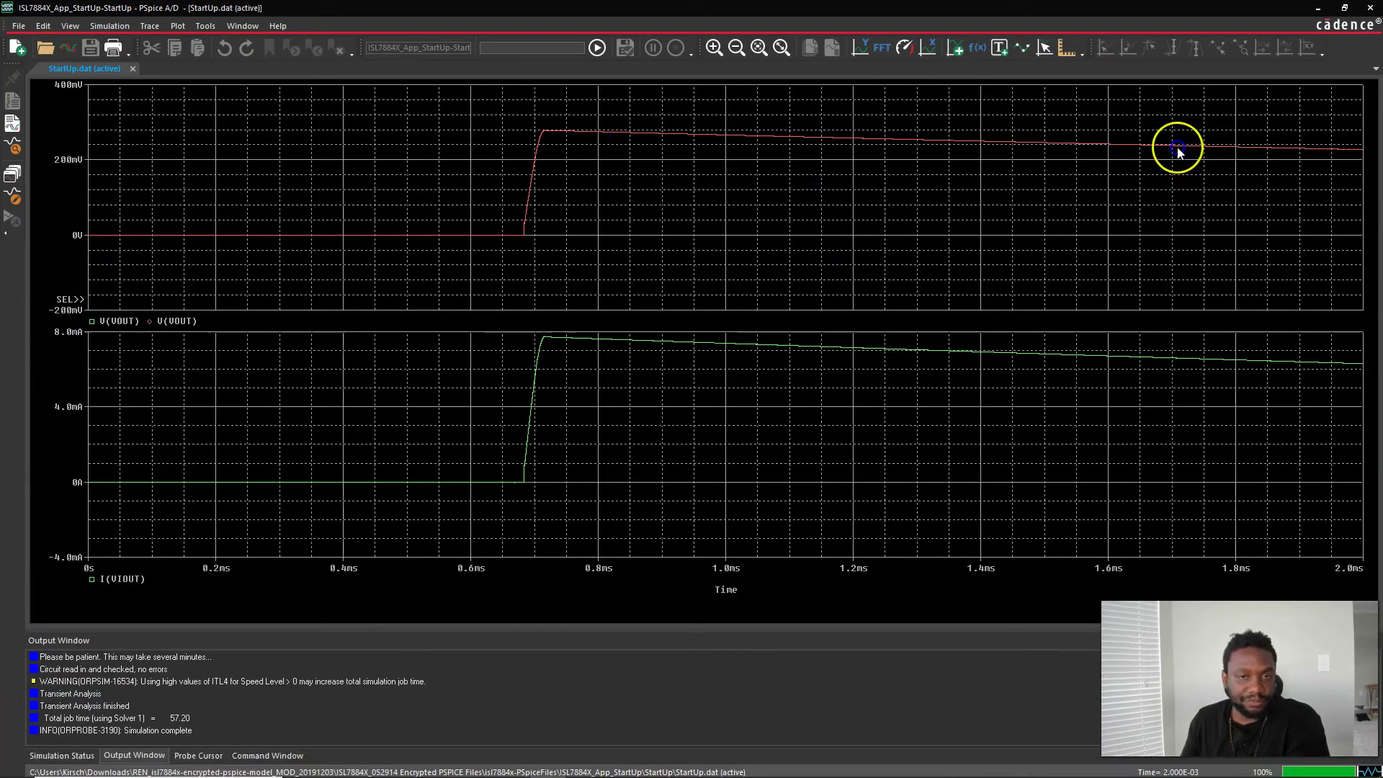
pyautogui.click(1321, 9)
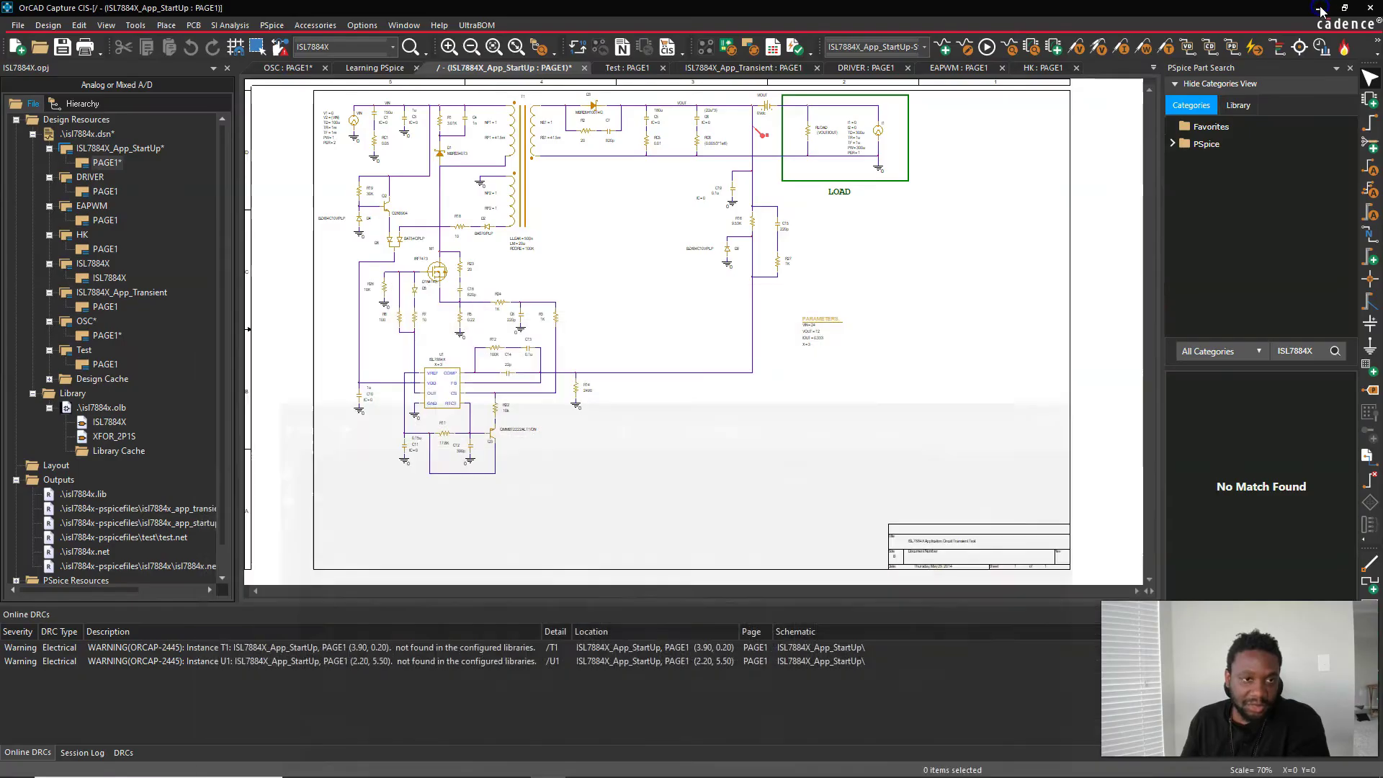
pyautogui.click(105, 162)
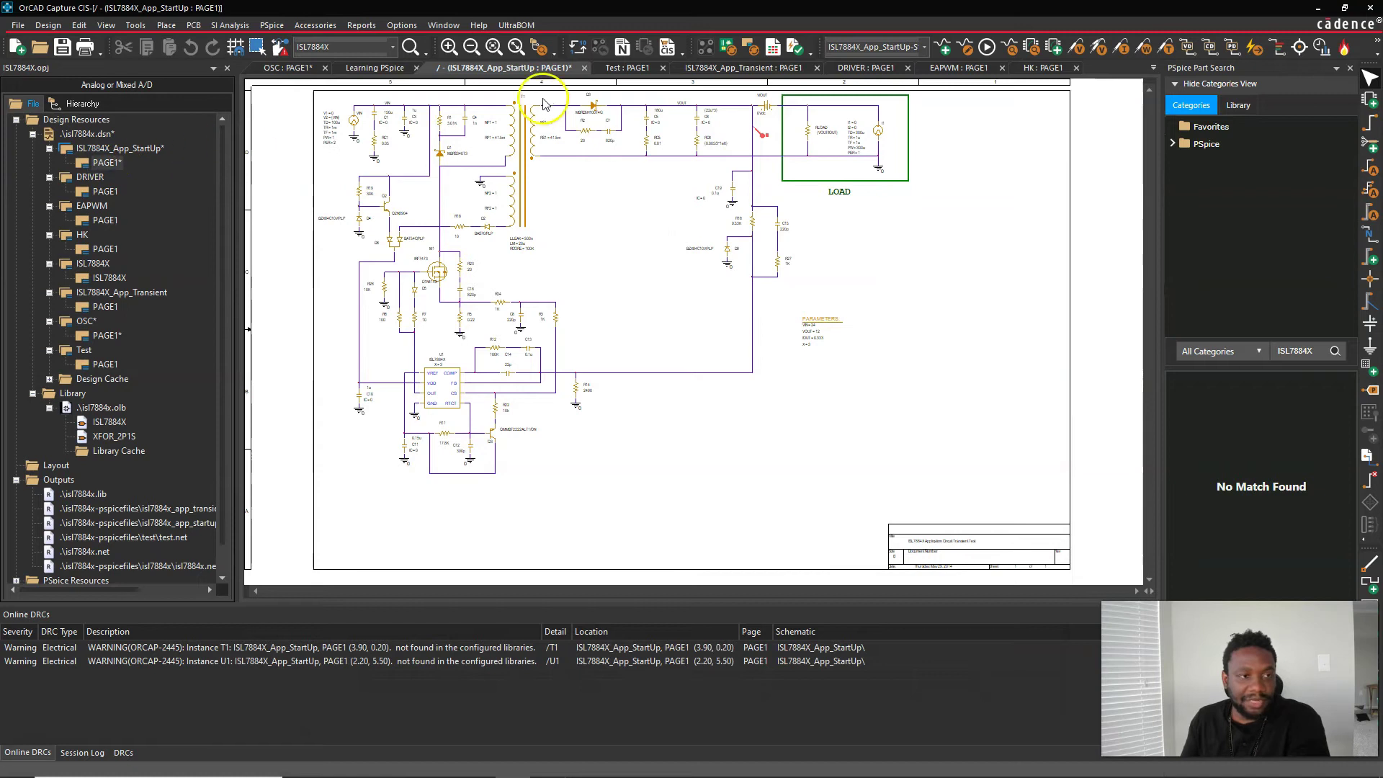
pyautogui.click(807, 113)
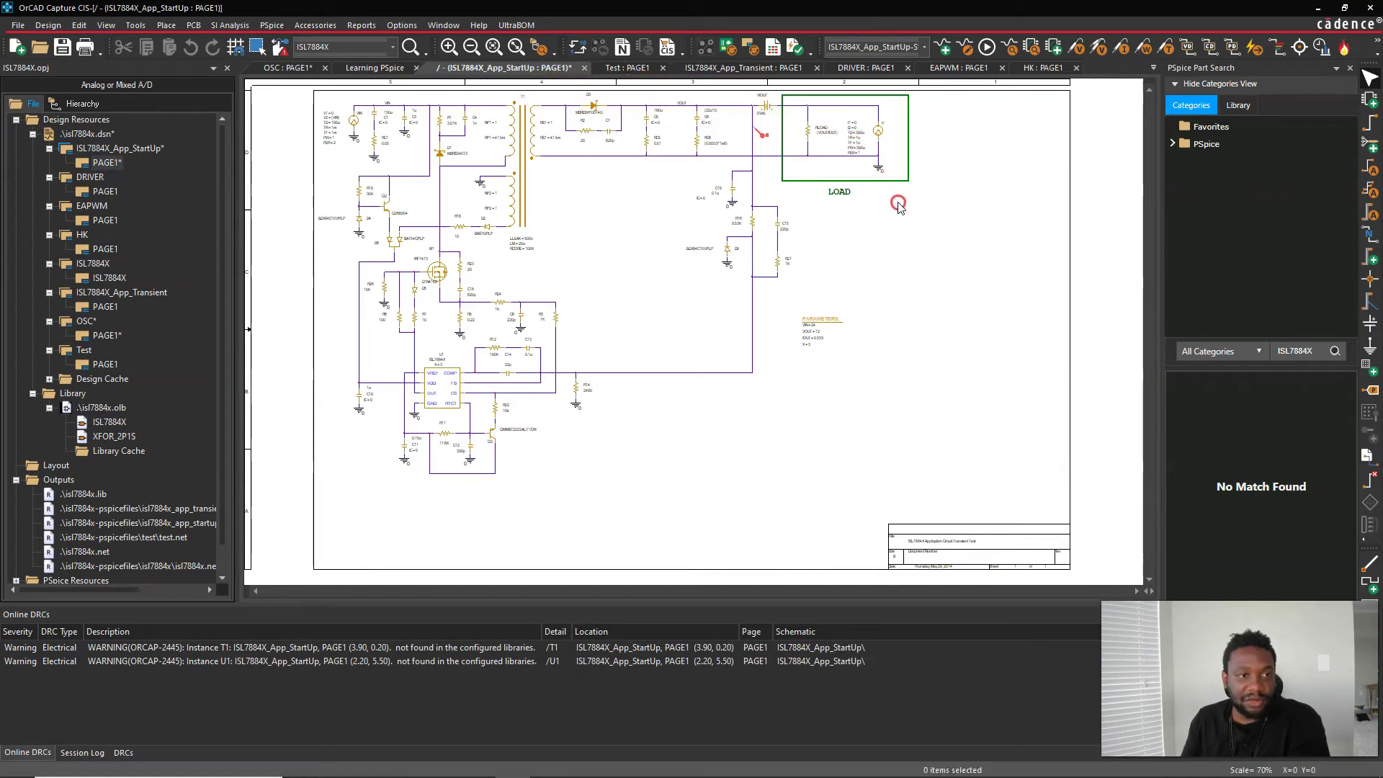
pyautogui.keyDown('ctrl'); pyautogui.scroll(3, 900, 209); pyautogui.keyUp('ctrl')
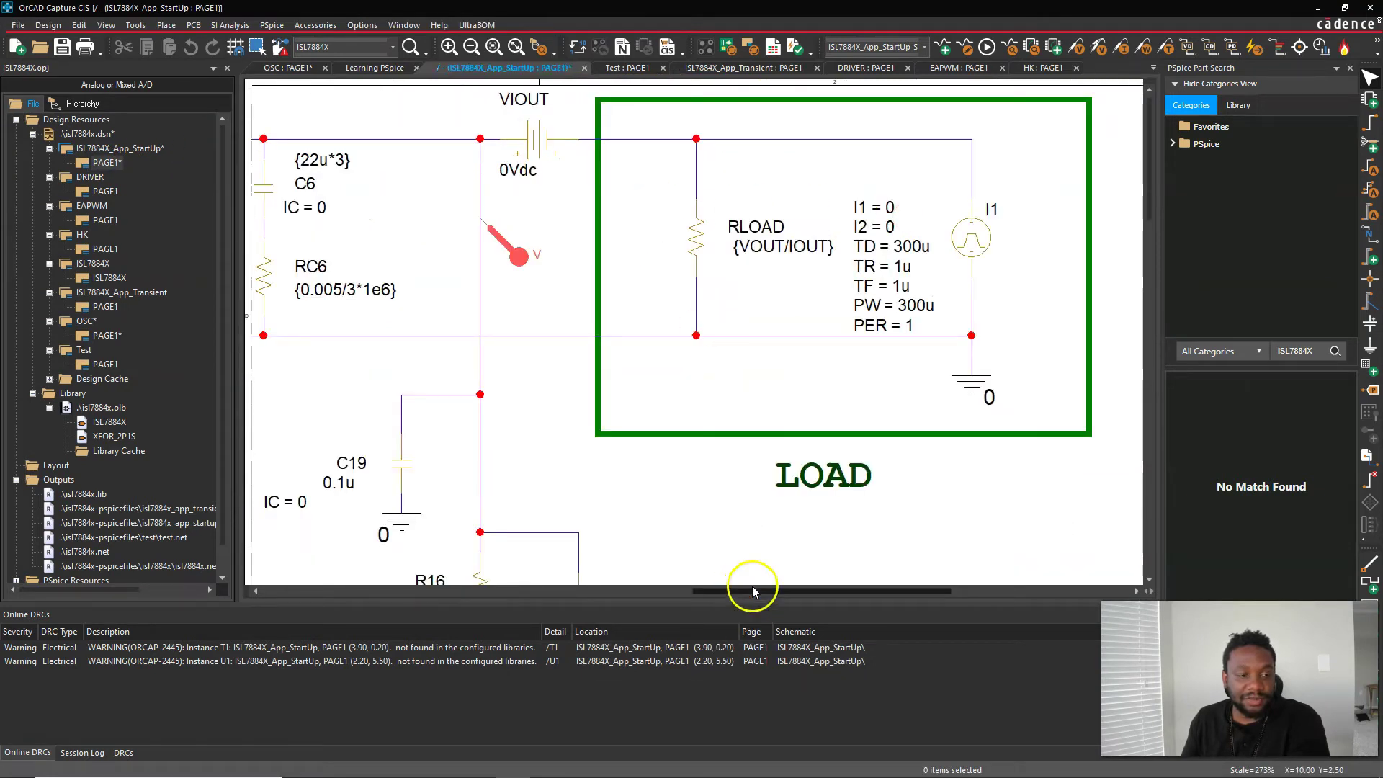
pyautogui.hscroll(-3, 750, 587)
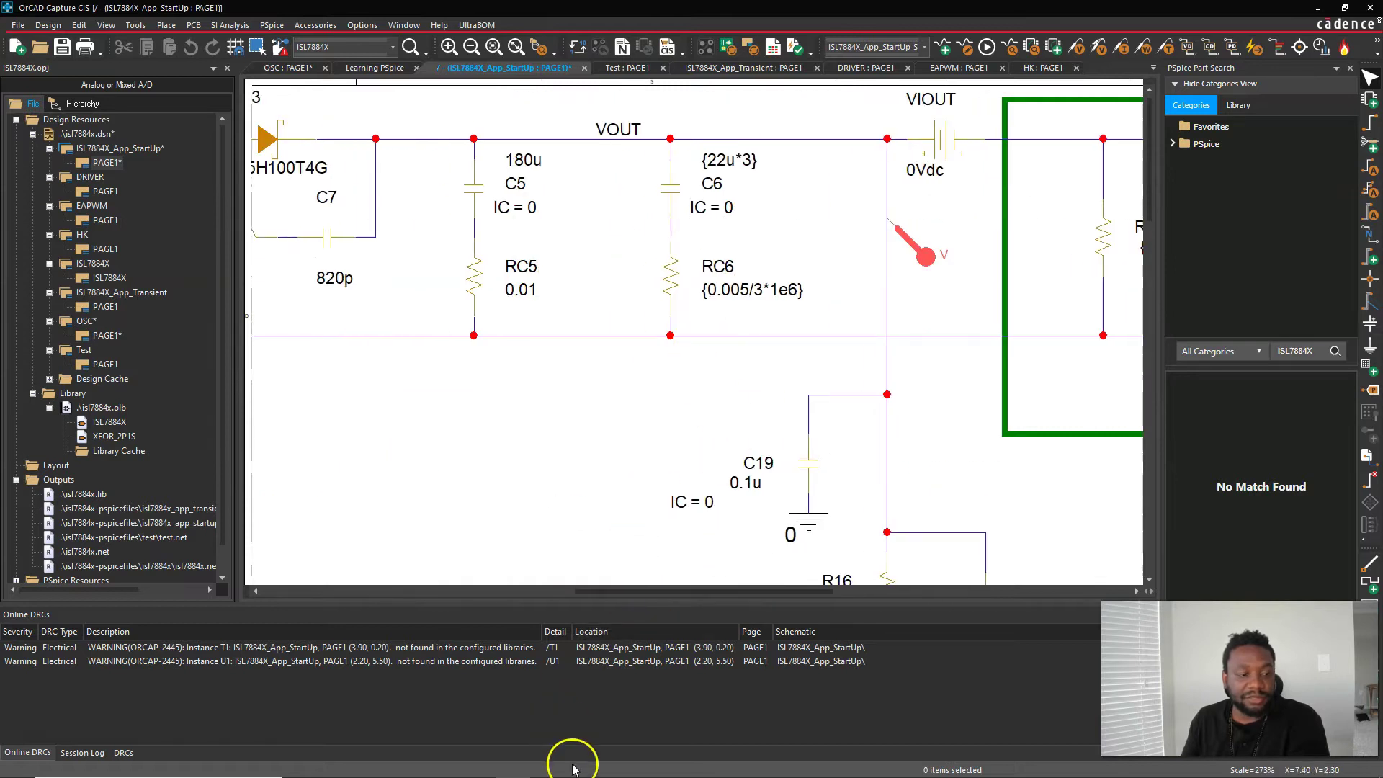
pyautogui.click(548, 764)
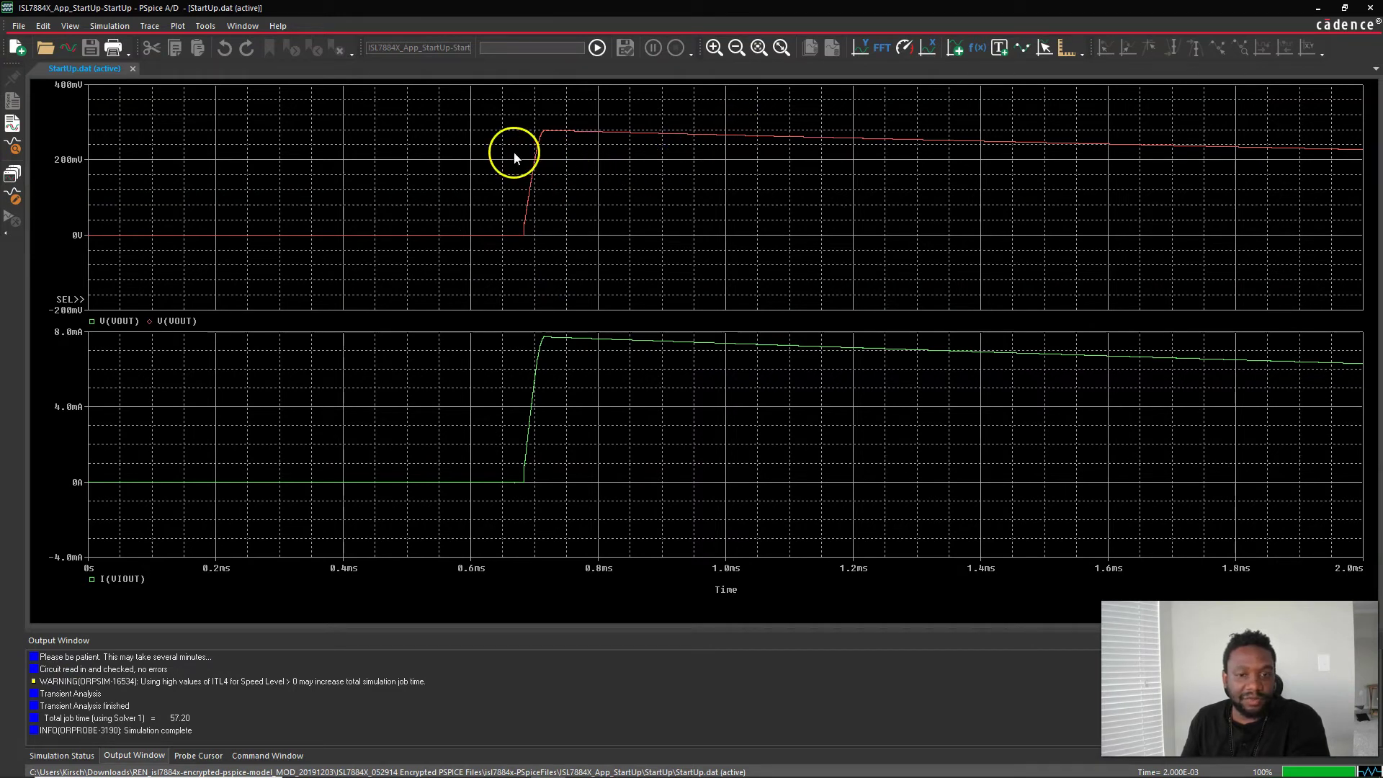
pyautogui.moveTo(549, 758)
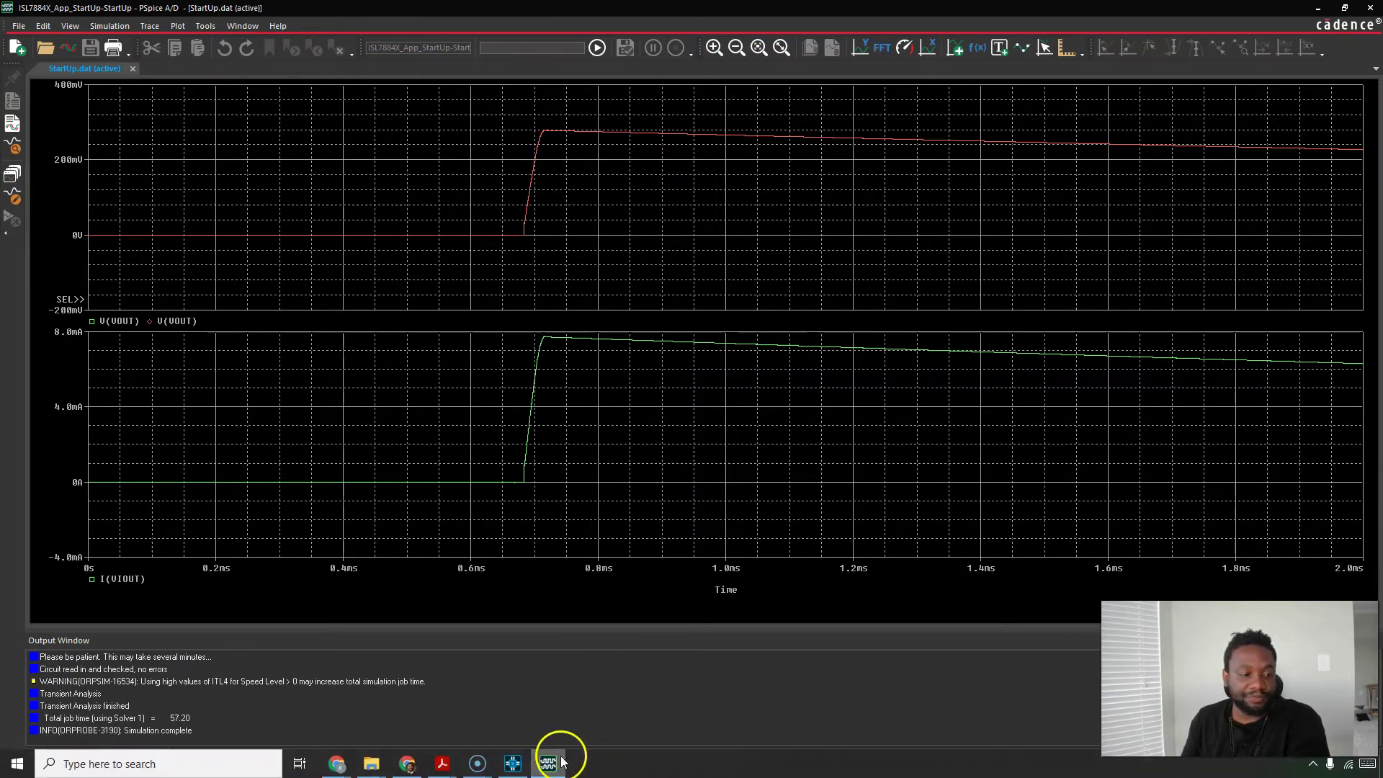
pyautogui.click(512, 762)
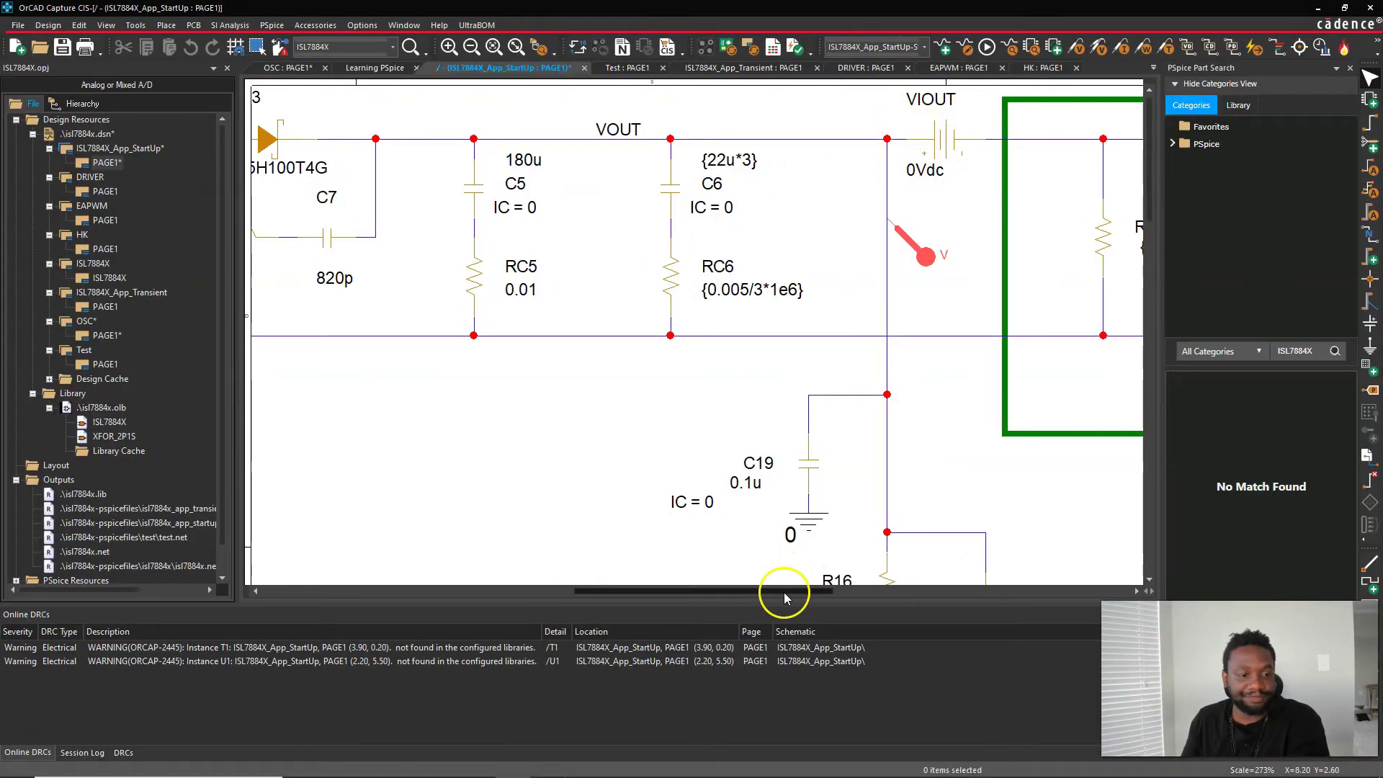
pyautogui.moveTo(785, 598); pyautogui.dragTo(467, 595)
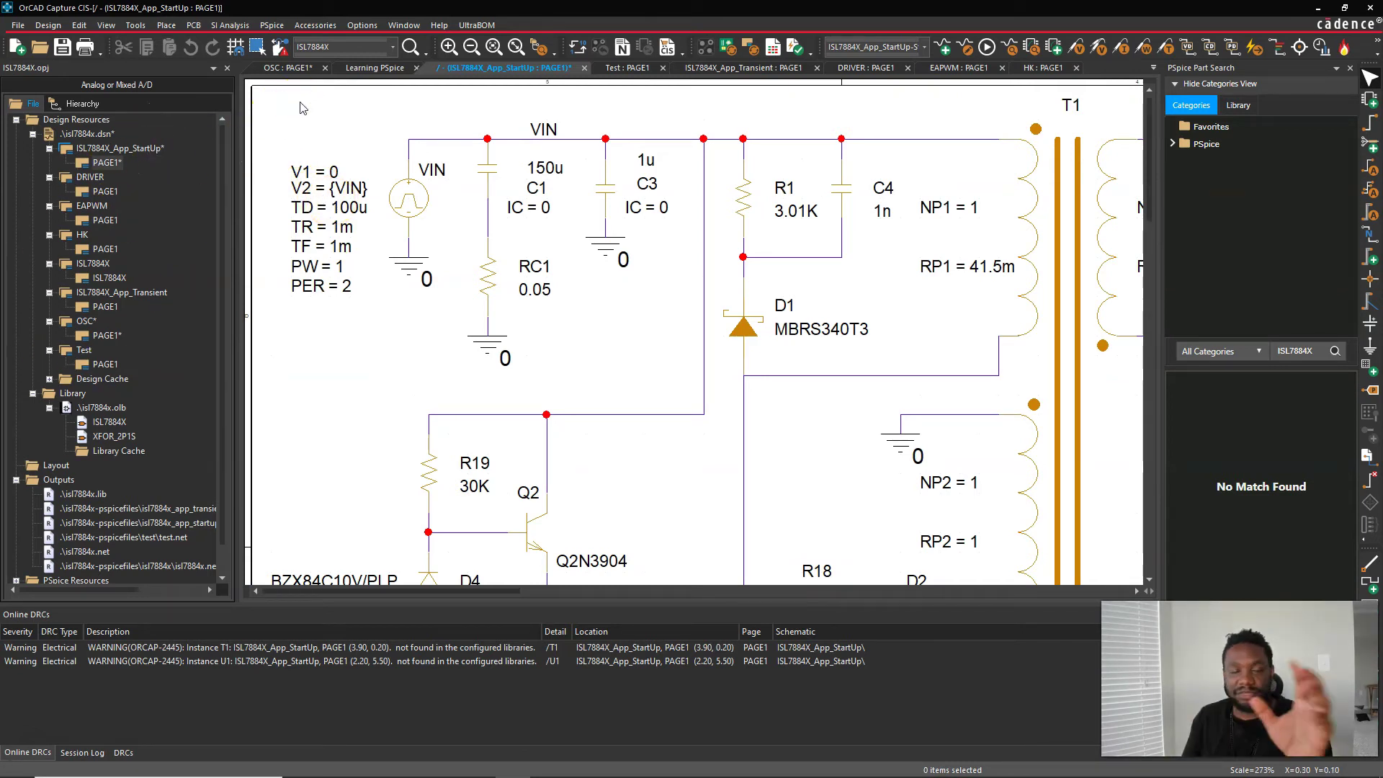
# - Select the StartUp design's PAGE1 and open and close the part list without placing anything
pyautogui.click(101, 163)
pyautogui.click(113, 154)
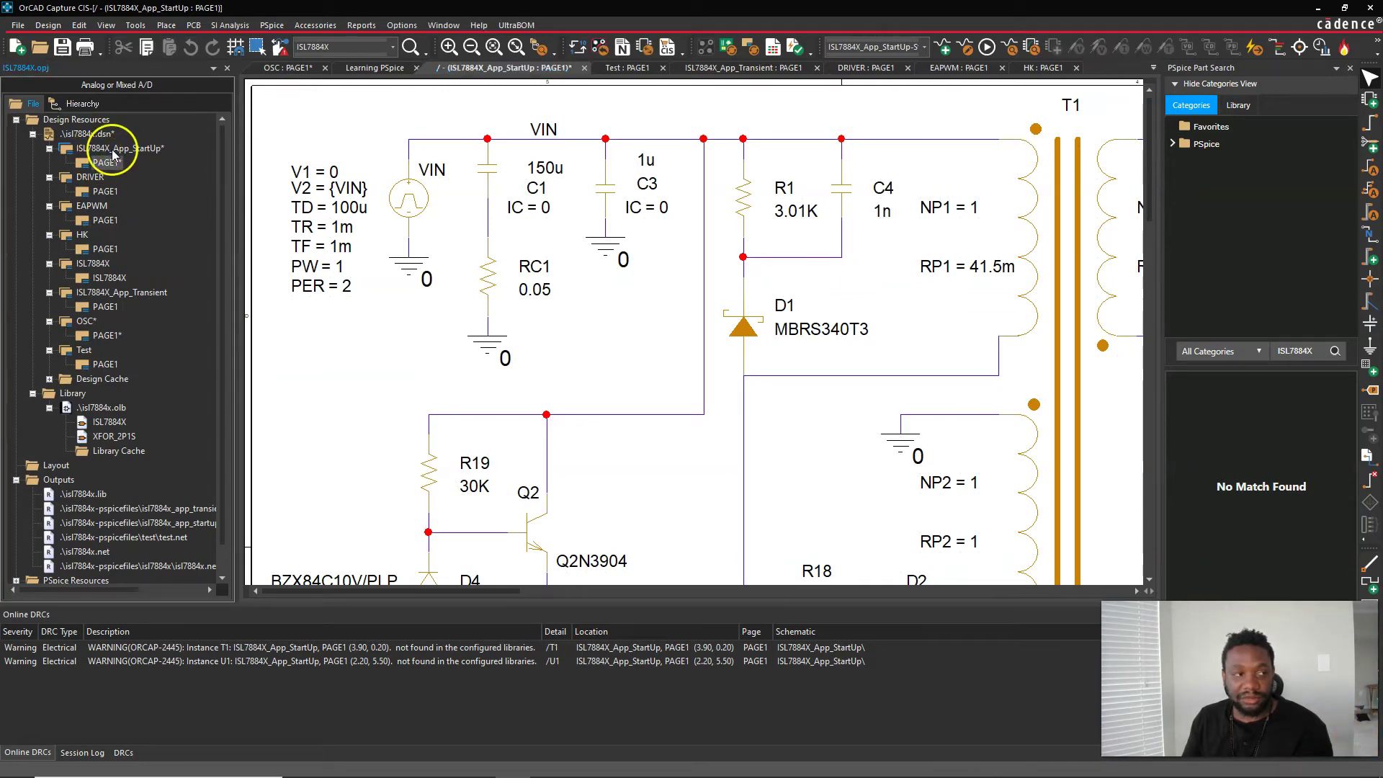
pyautogui.click(391, 48)
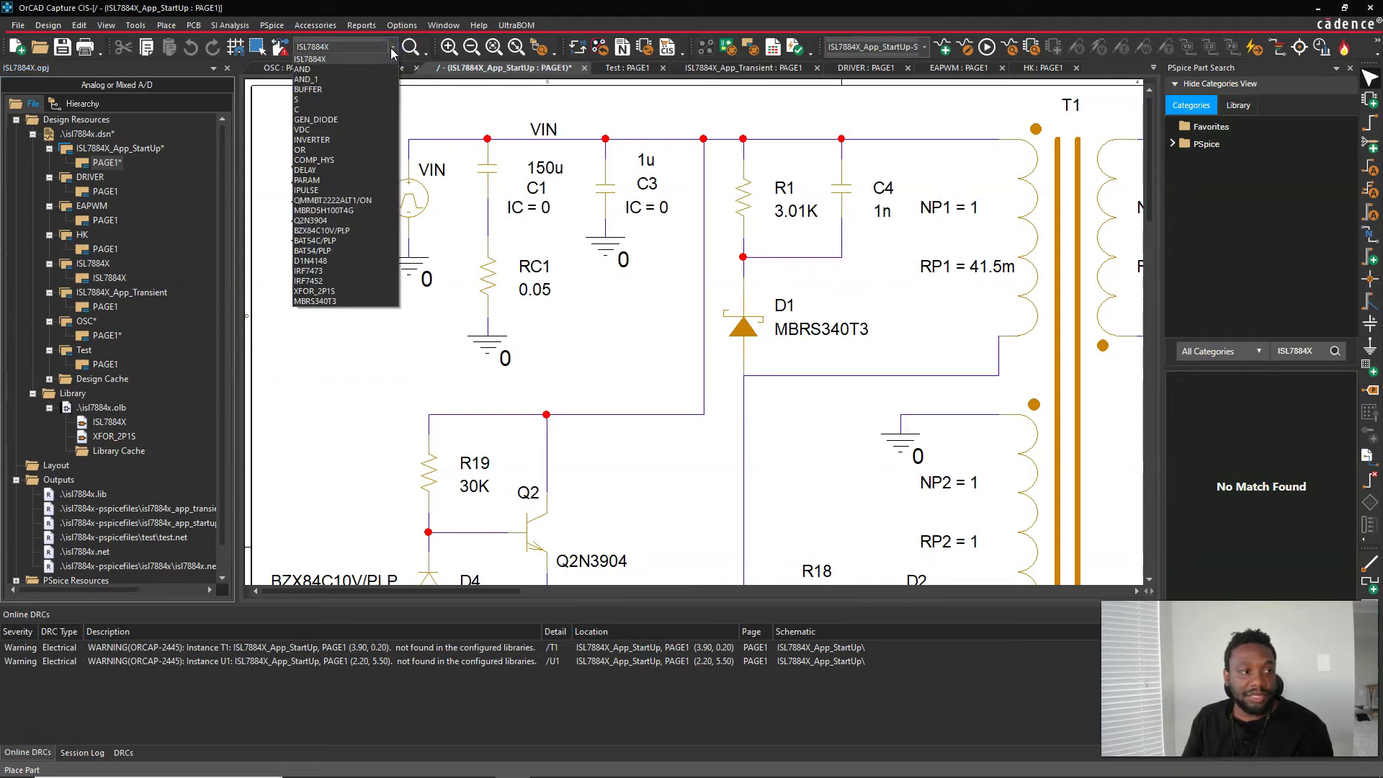
pyautogui.click(392, 47)
pyautogui.click(315, 317)
pyautogui.click(742, 49)
# - Choose ISL7884X_App_Transient from the profile dropdown and open that design's PAGE1
pyautogui.click(925, 48)
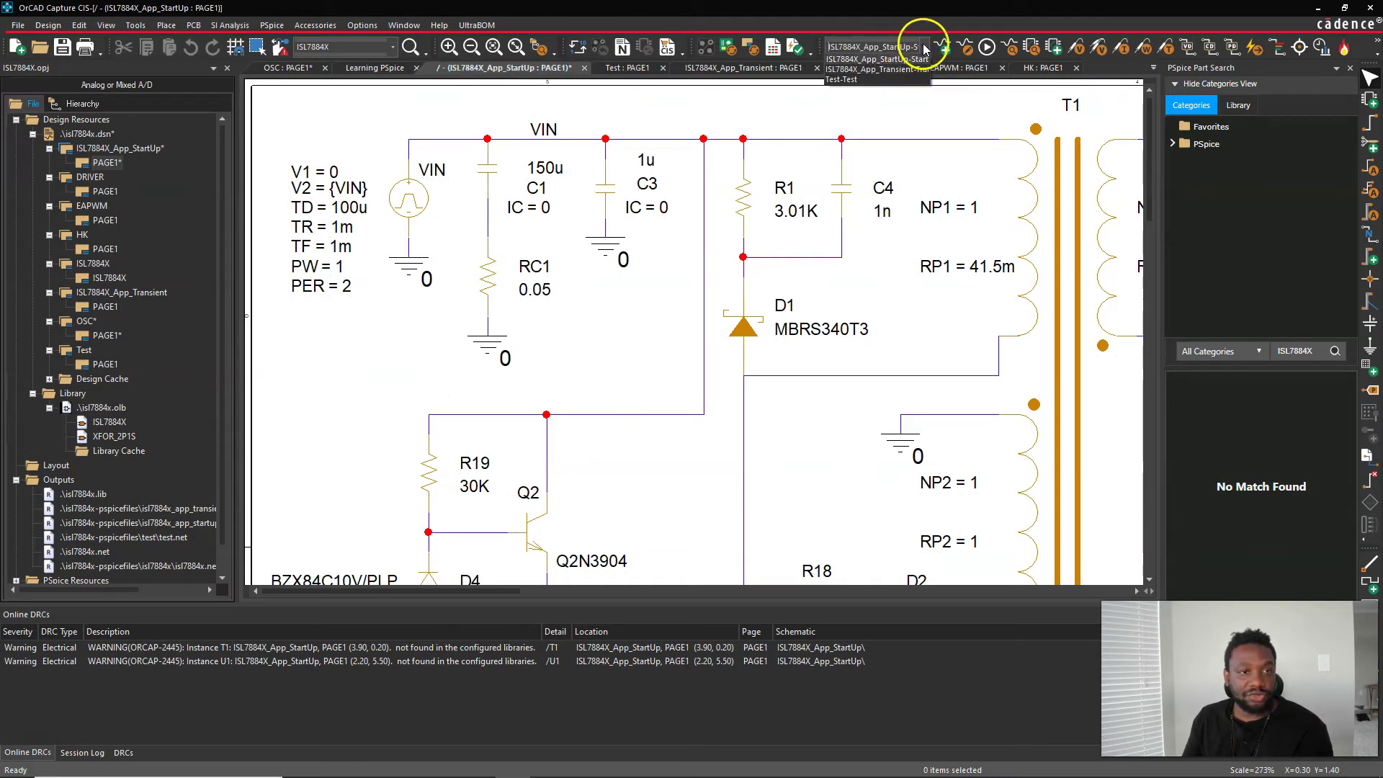
pyautogui.click(900, 70)
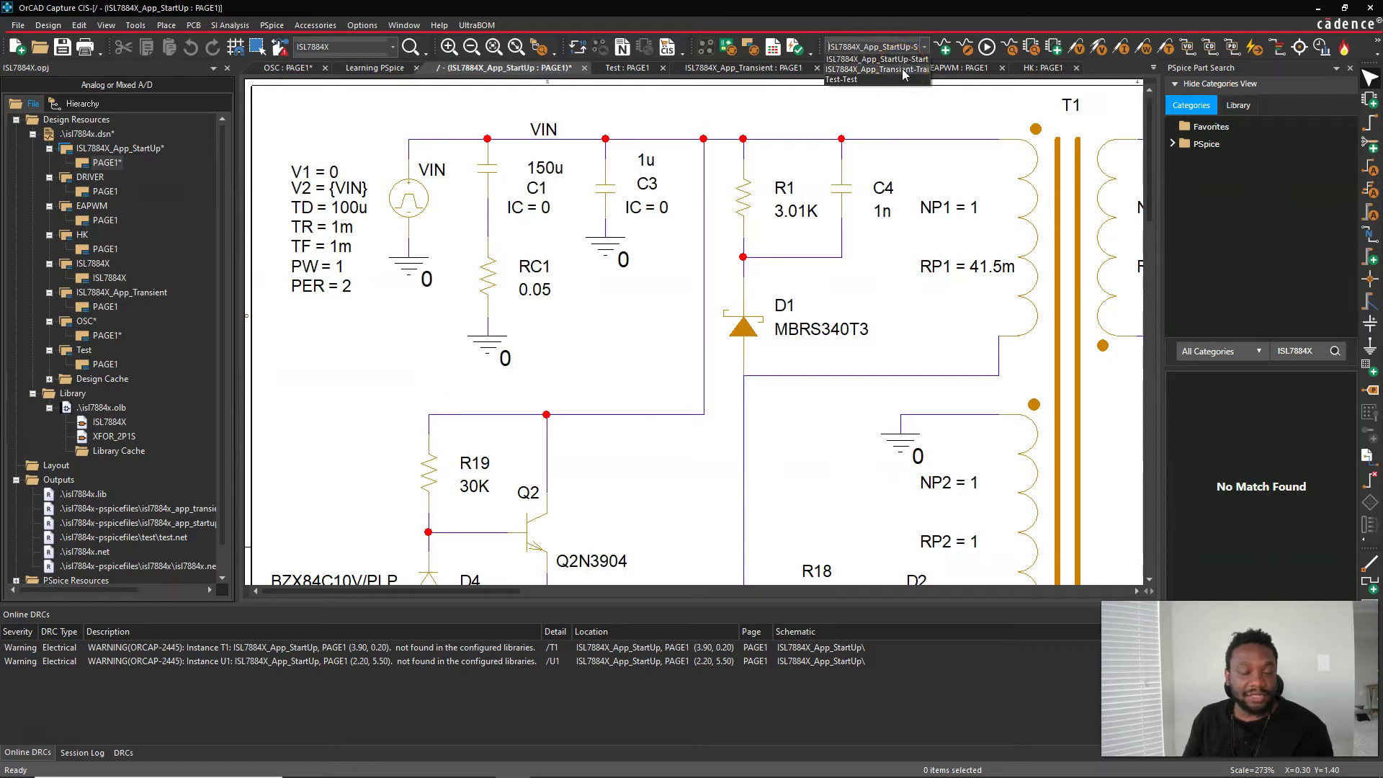
pyautogui.click(874, 80)
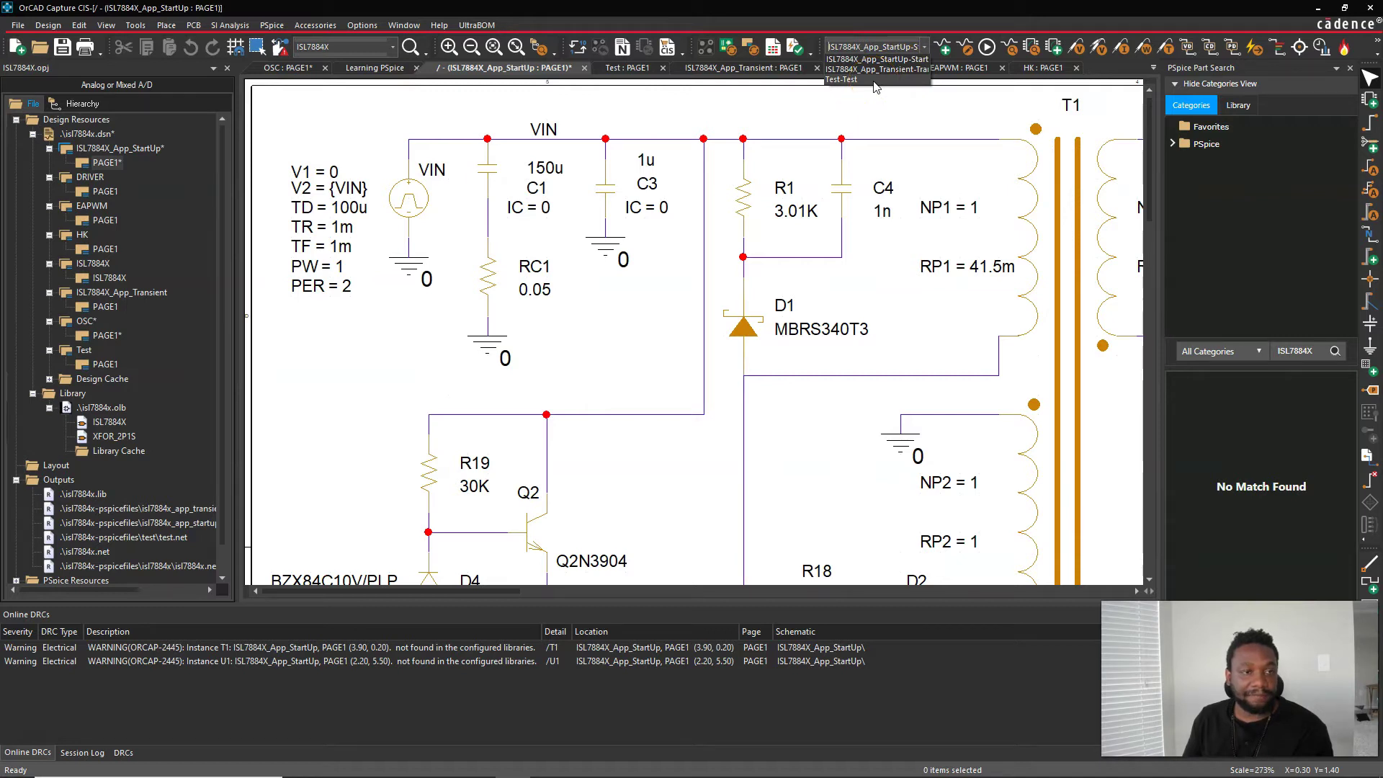
pyautogui.click(877, 70)
pyautogui.click(850, 193)
pyautogui.click(272, 339)
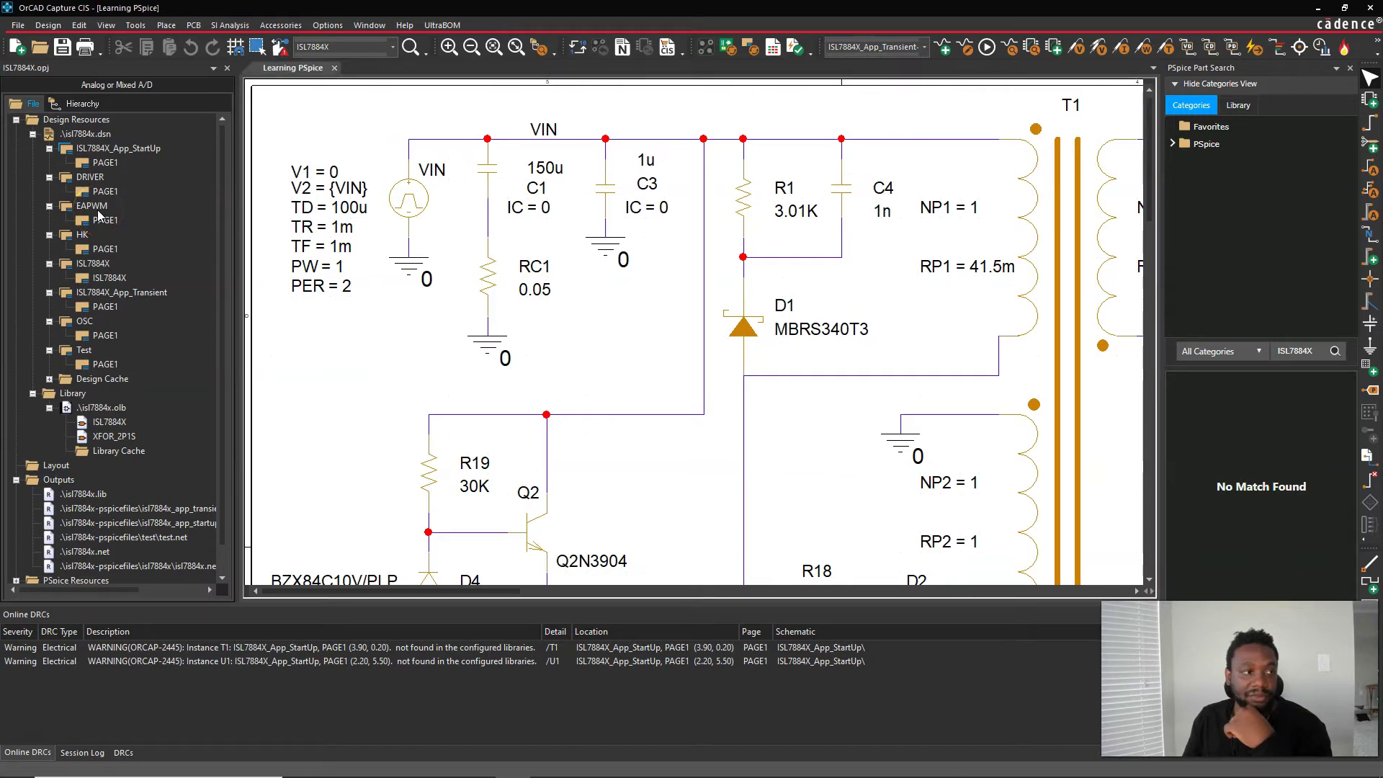
pyautogui.click(151, 313)
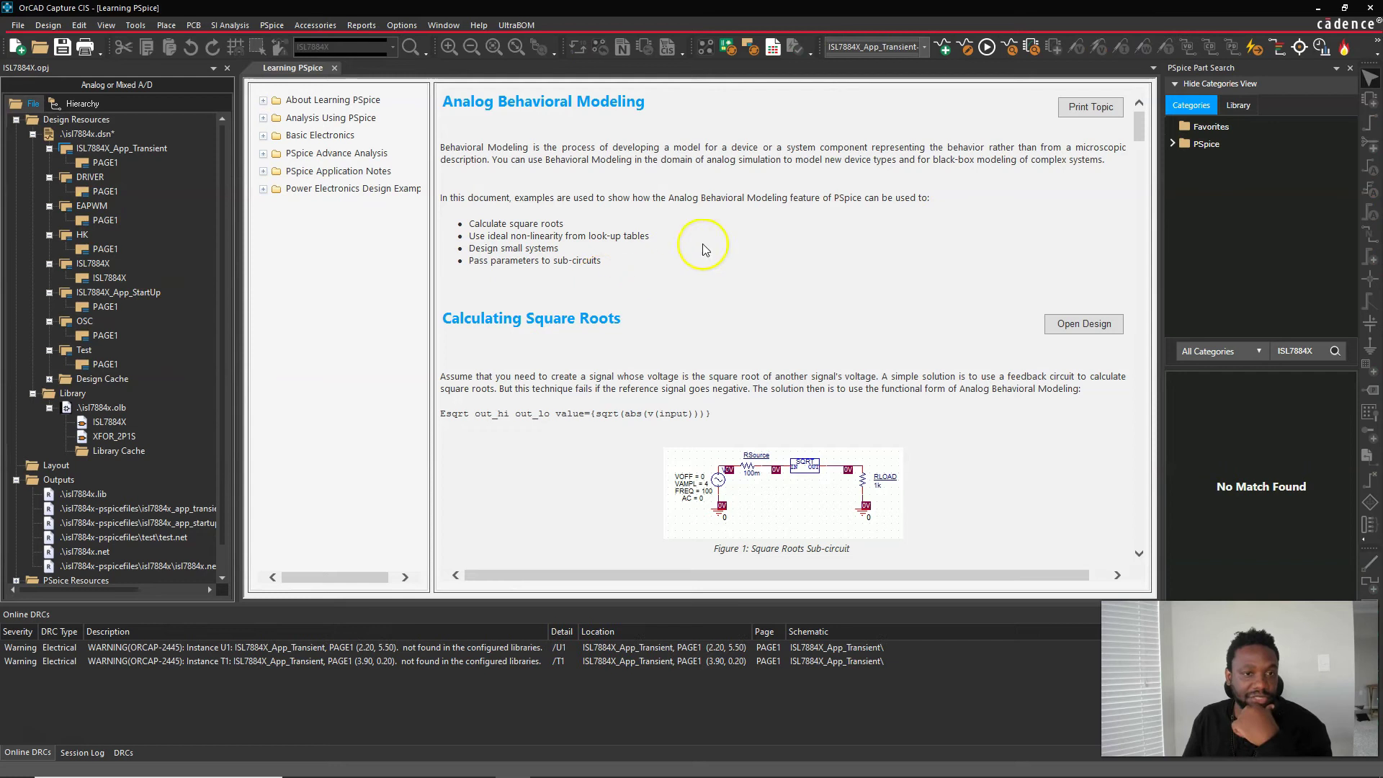
pyautogui.doubleClick(114, 162)
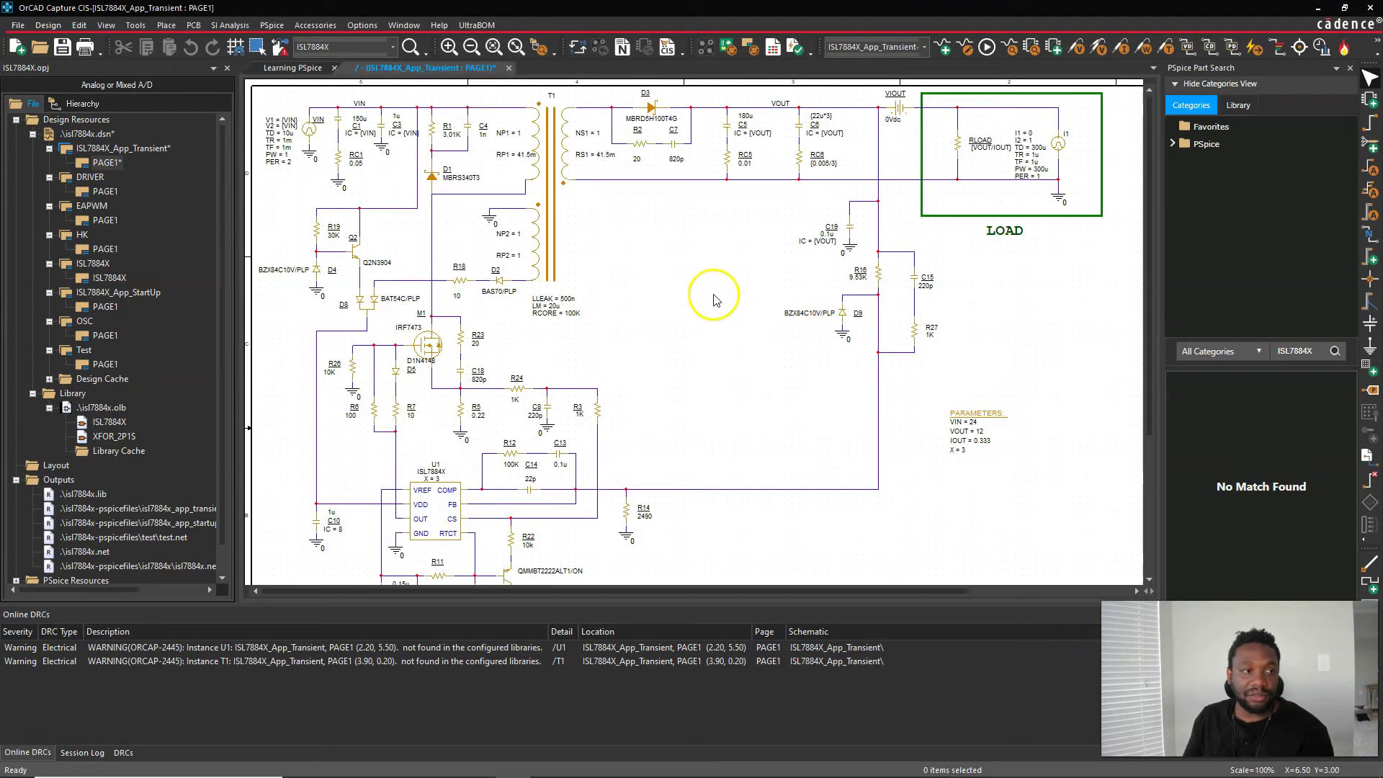
# - Run the transient simulation from the Transient page and view V(VOUT) and I(VIOUT) in PSpice A/D
pyautogui.click(676, 260)
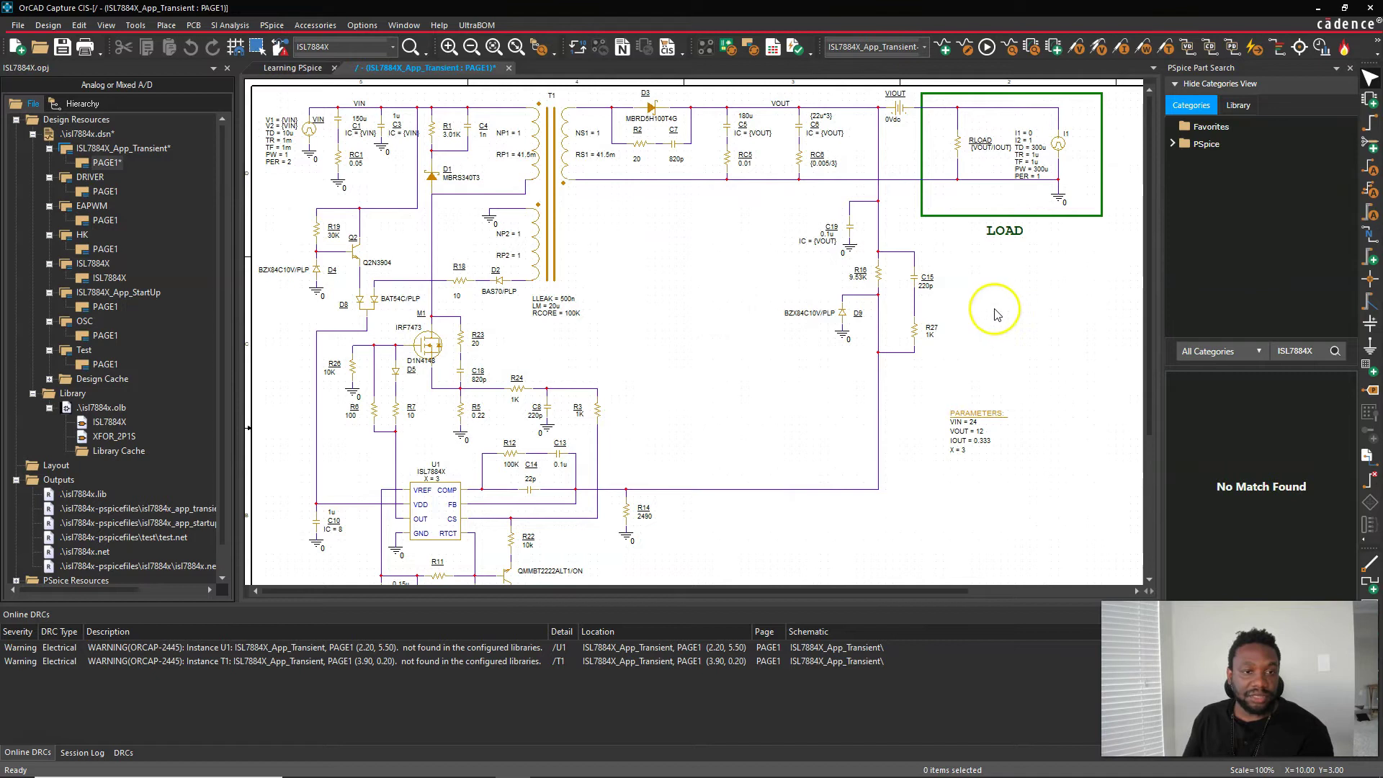
pyautogui.click(989, 47)
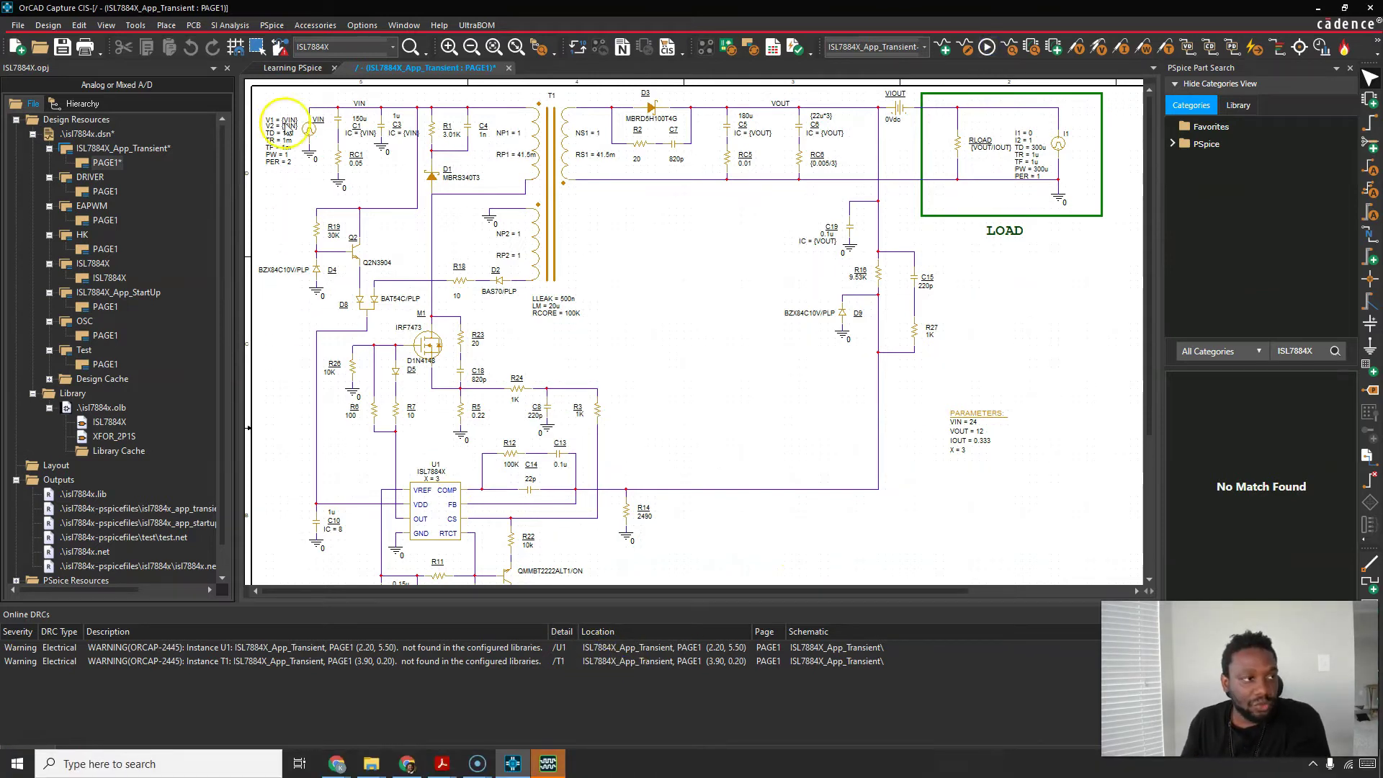
pyautogui.click(270, 26)
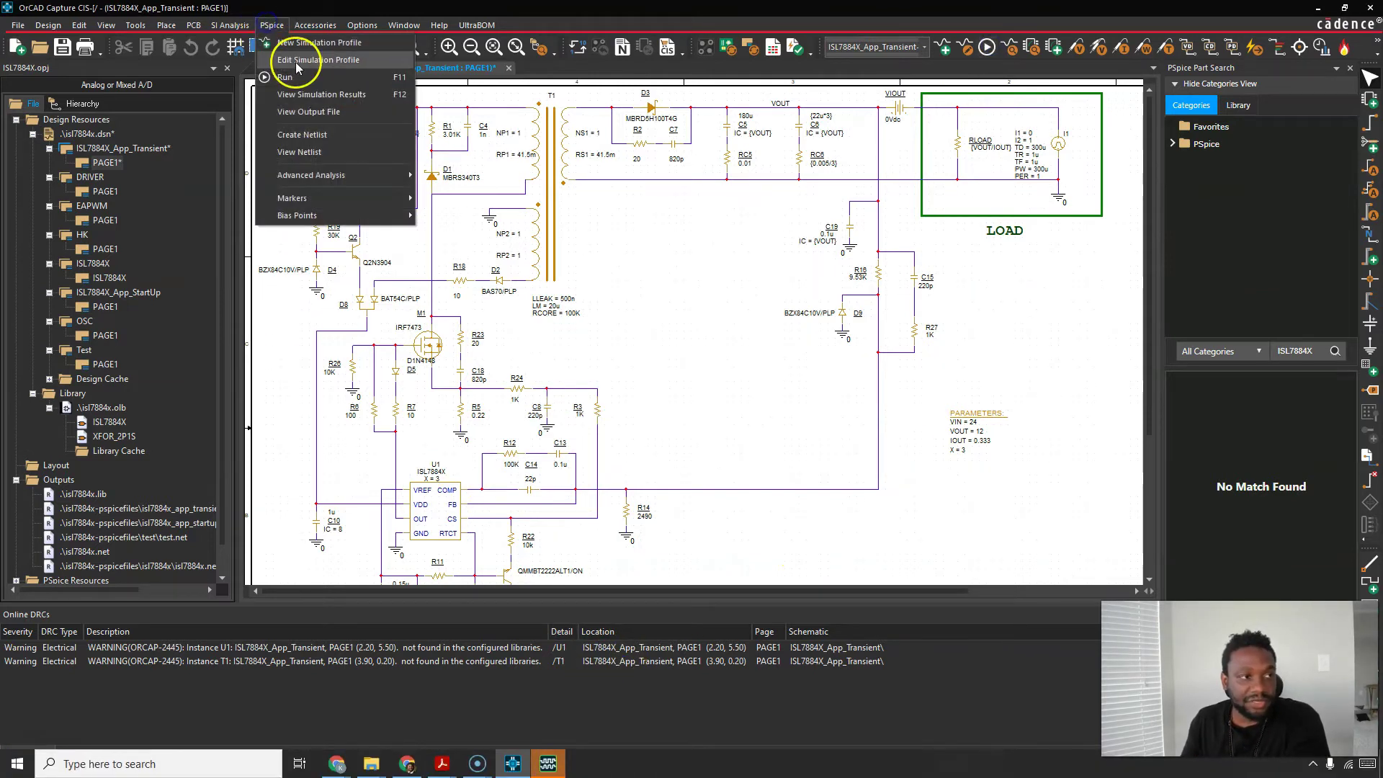
pyautogui.click(272, 25)
pyautogui.click(548, 764)
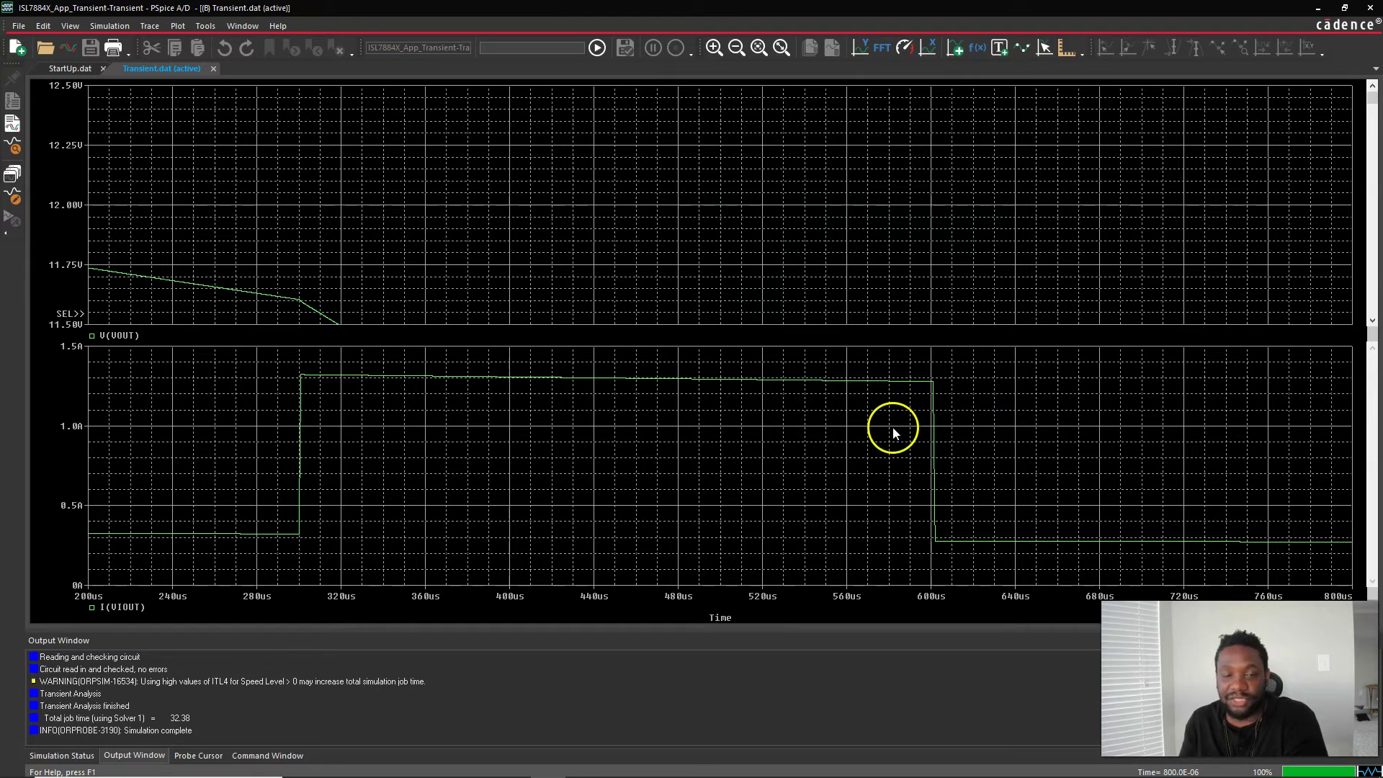
# - Bring up the voltage plot's context options several times, dismissing each without a choice
pyautogui.rightClick(71, 178)
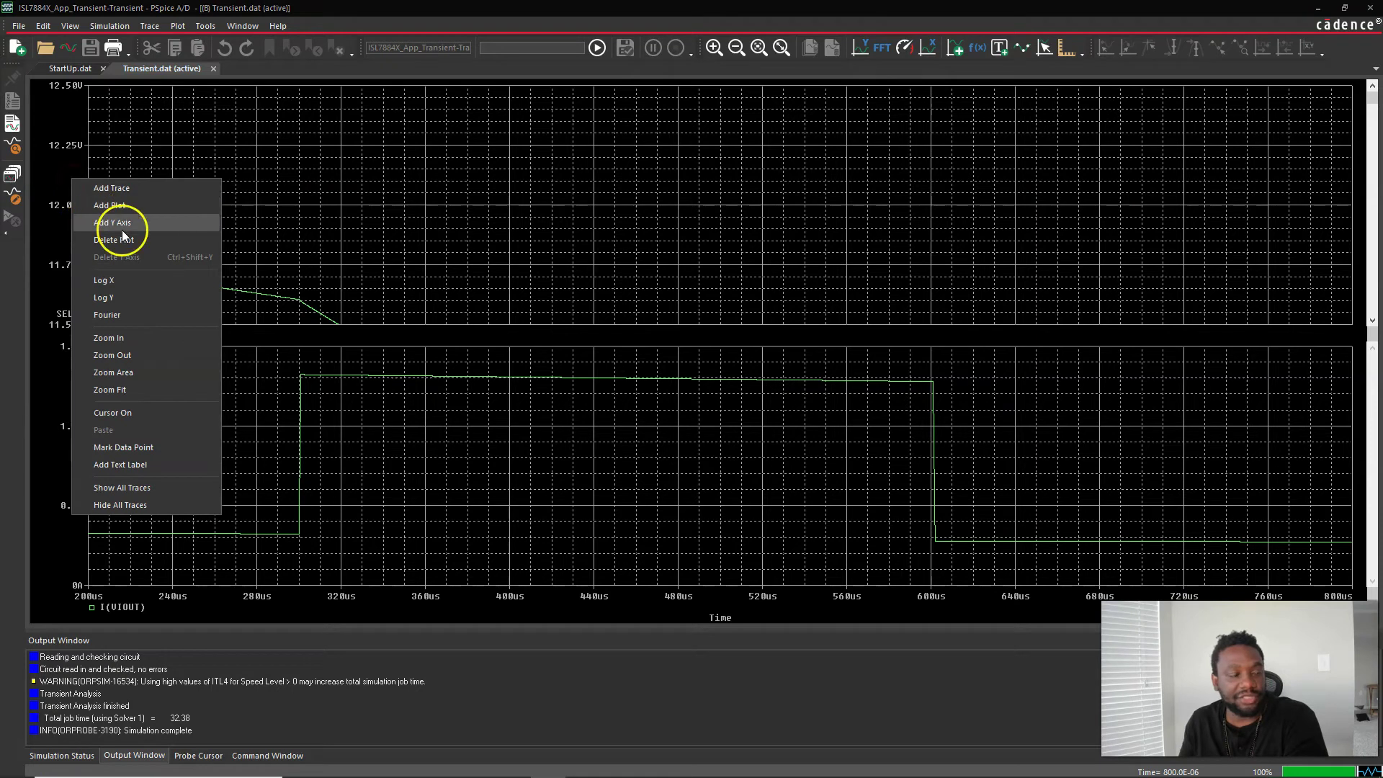
pyautogui.click(193, 146)
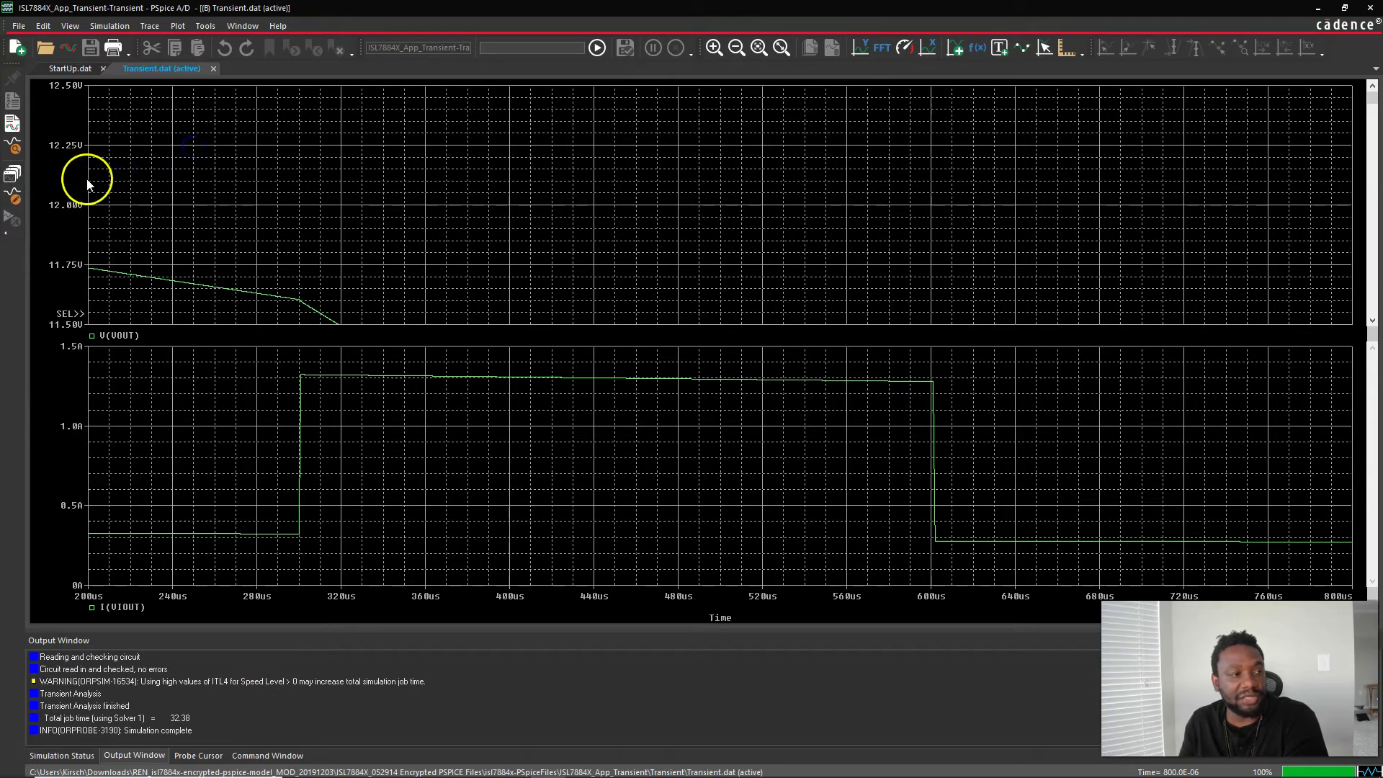
pyautogui.rightClick(165, 177)
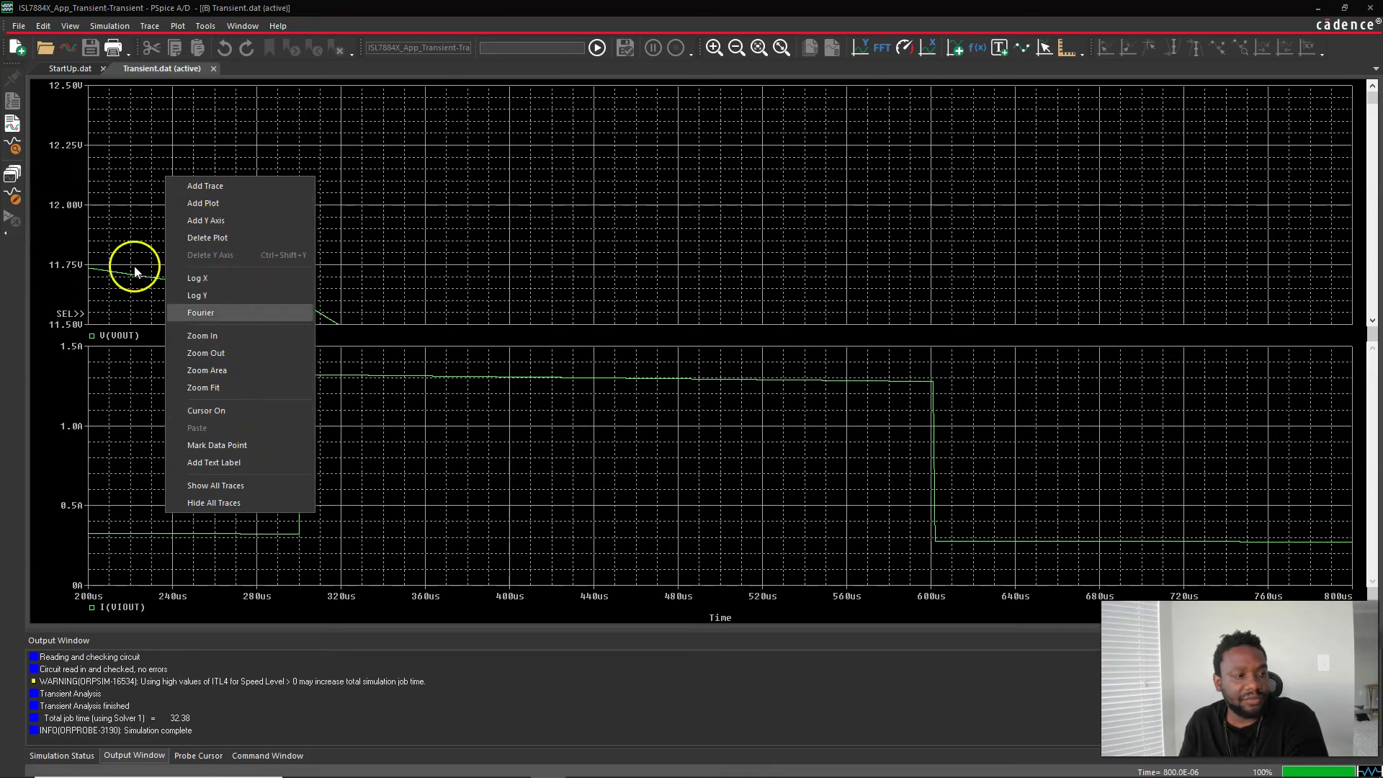
pyautogui.click(53, 167)
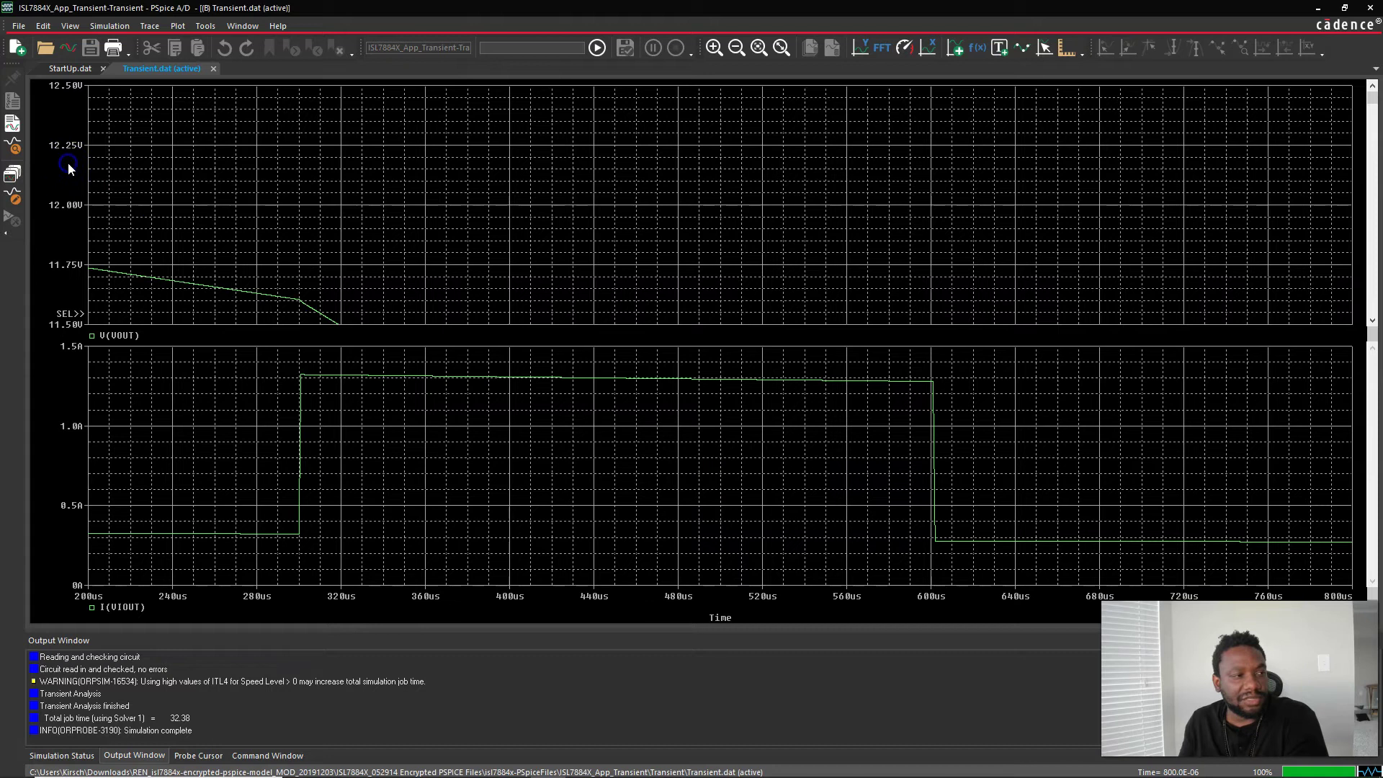
pyautogui.rightClick(76, 316)
pyautogui.click(144, 387)
# - In Axis Settings, make the time axis user-defined and set the voltage axis to 0–12.50 V
pyautogui.click(174, 26)
pyautogui.click(227, 43)
pyautogui.click(259, 42)
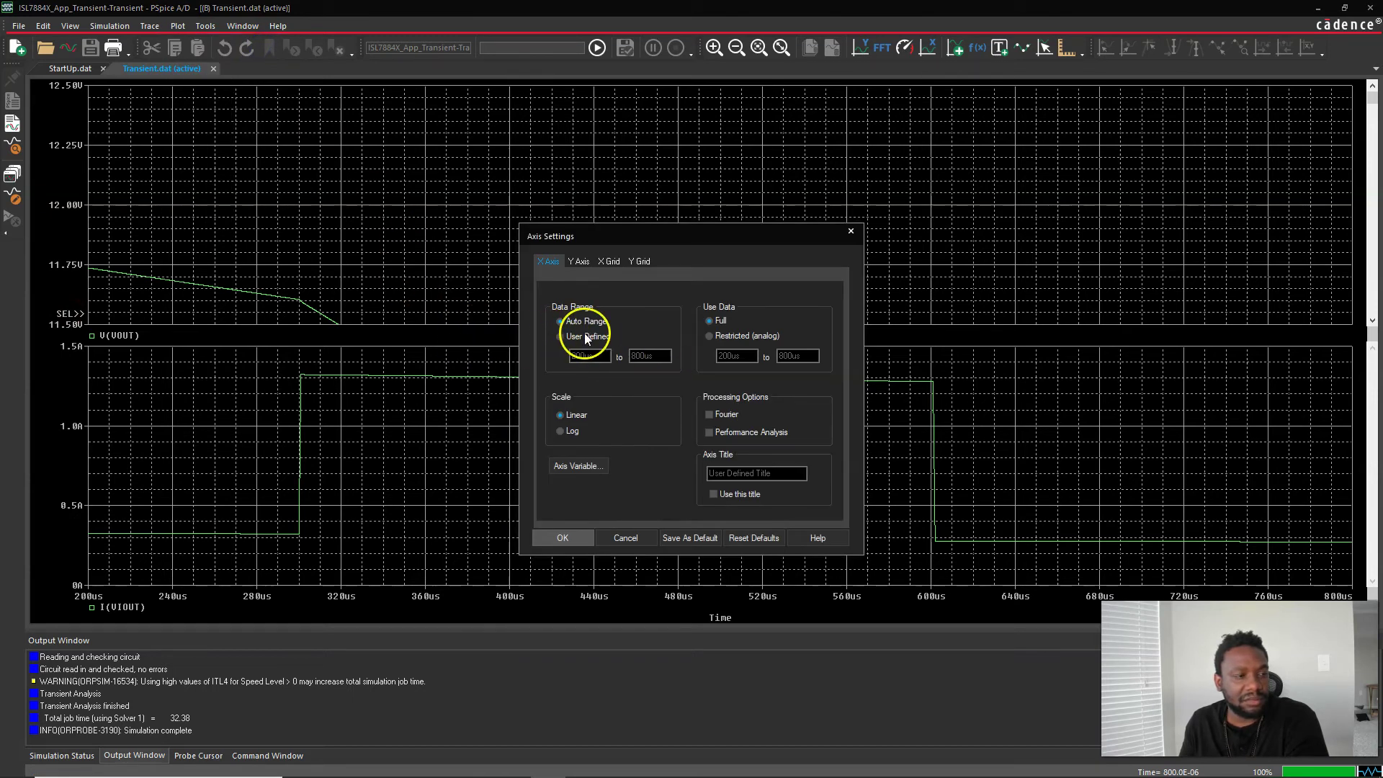
pyautogui.click(585, 336)
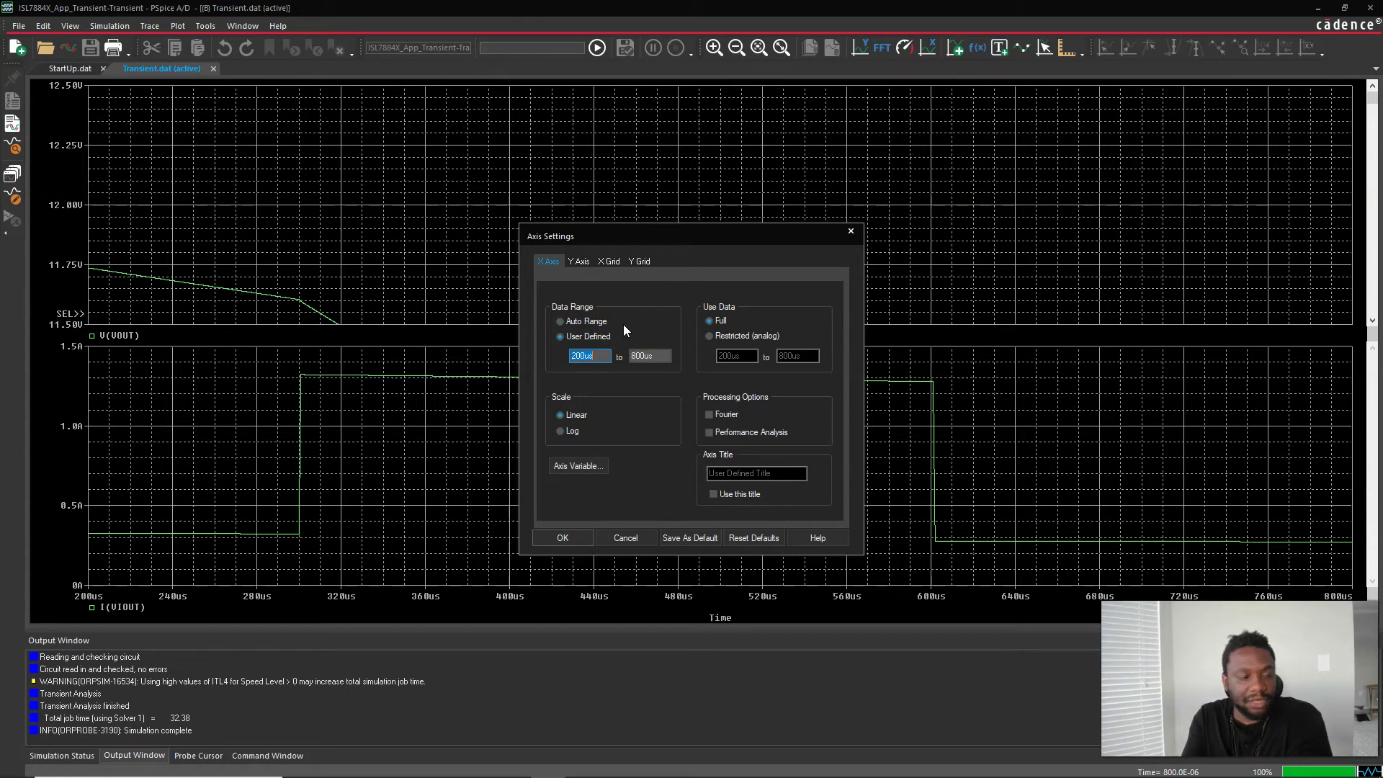
pyautogui.click(578, 261)
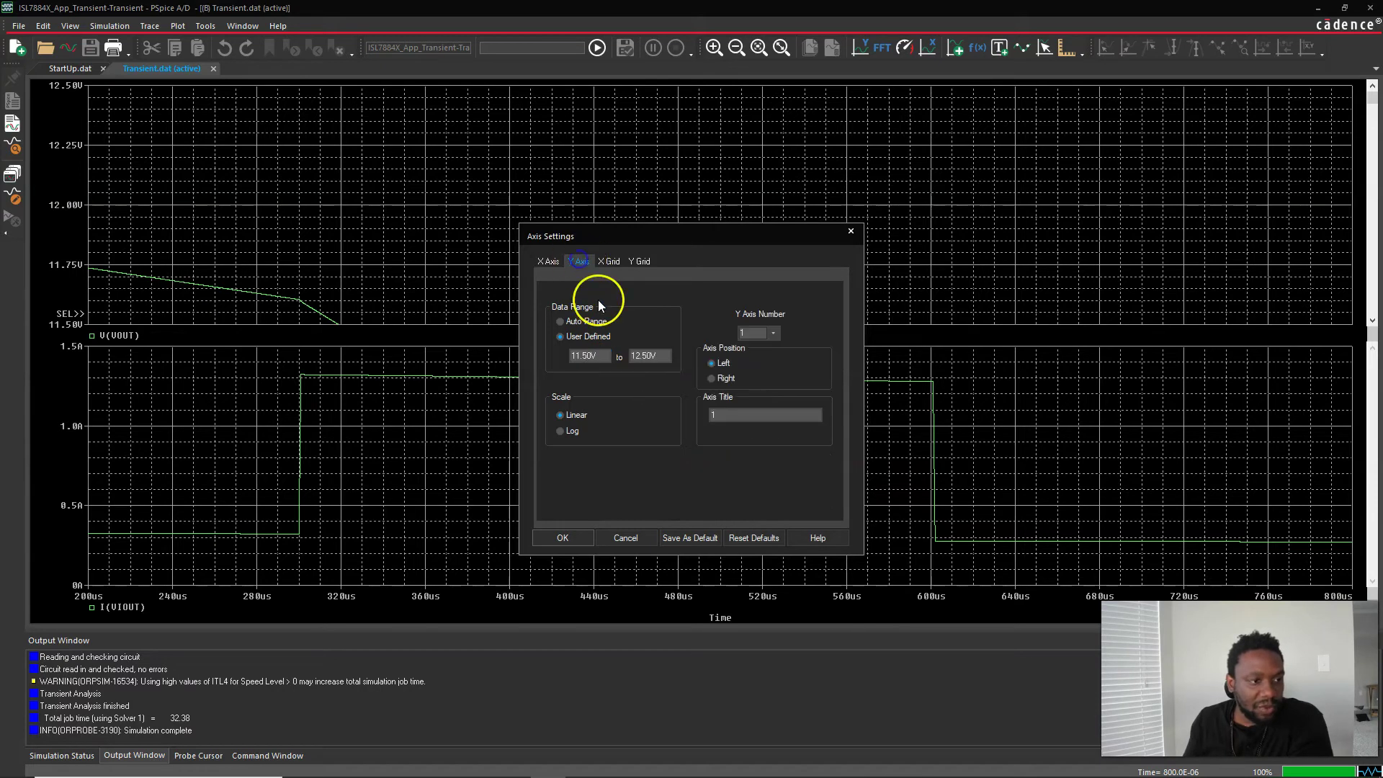
pyautogui.doubleClick(605, 354)
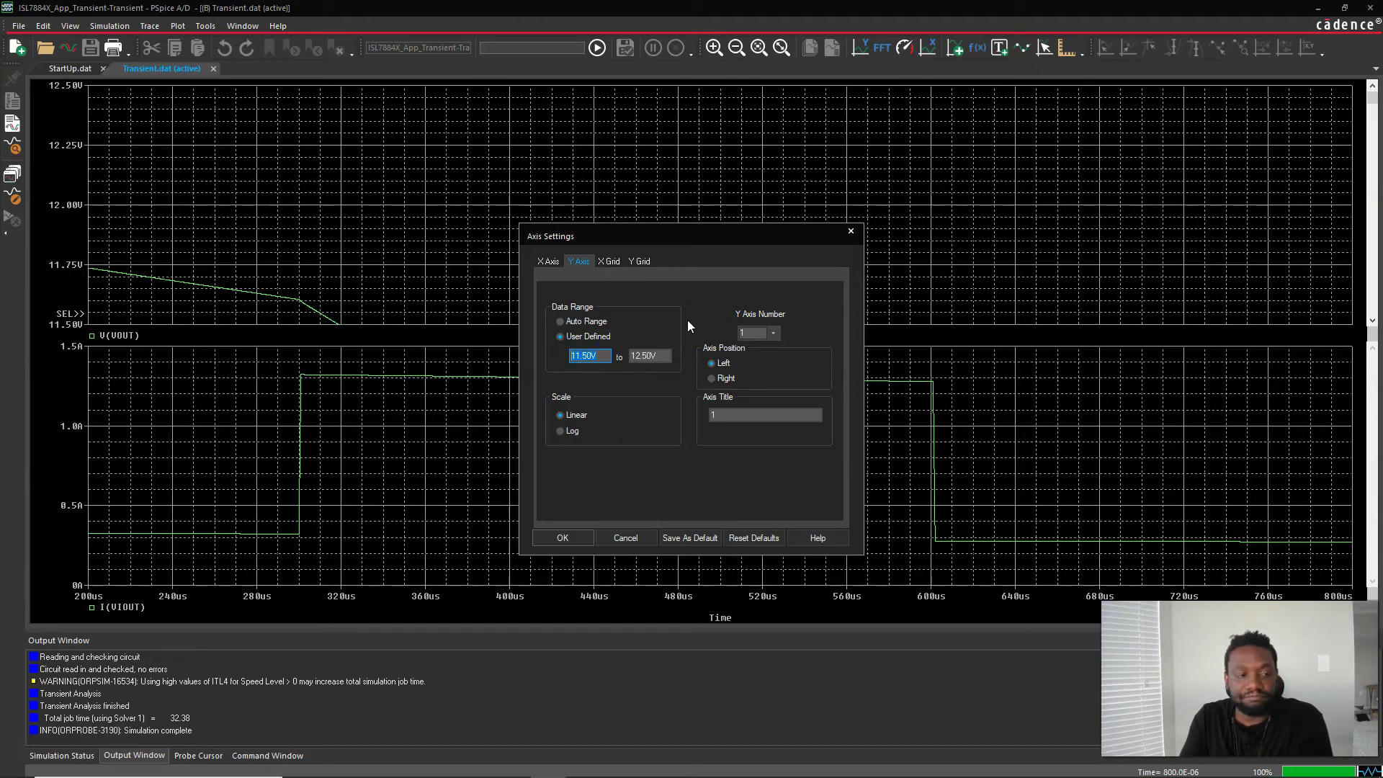
pyautogui.write('0')
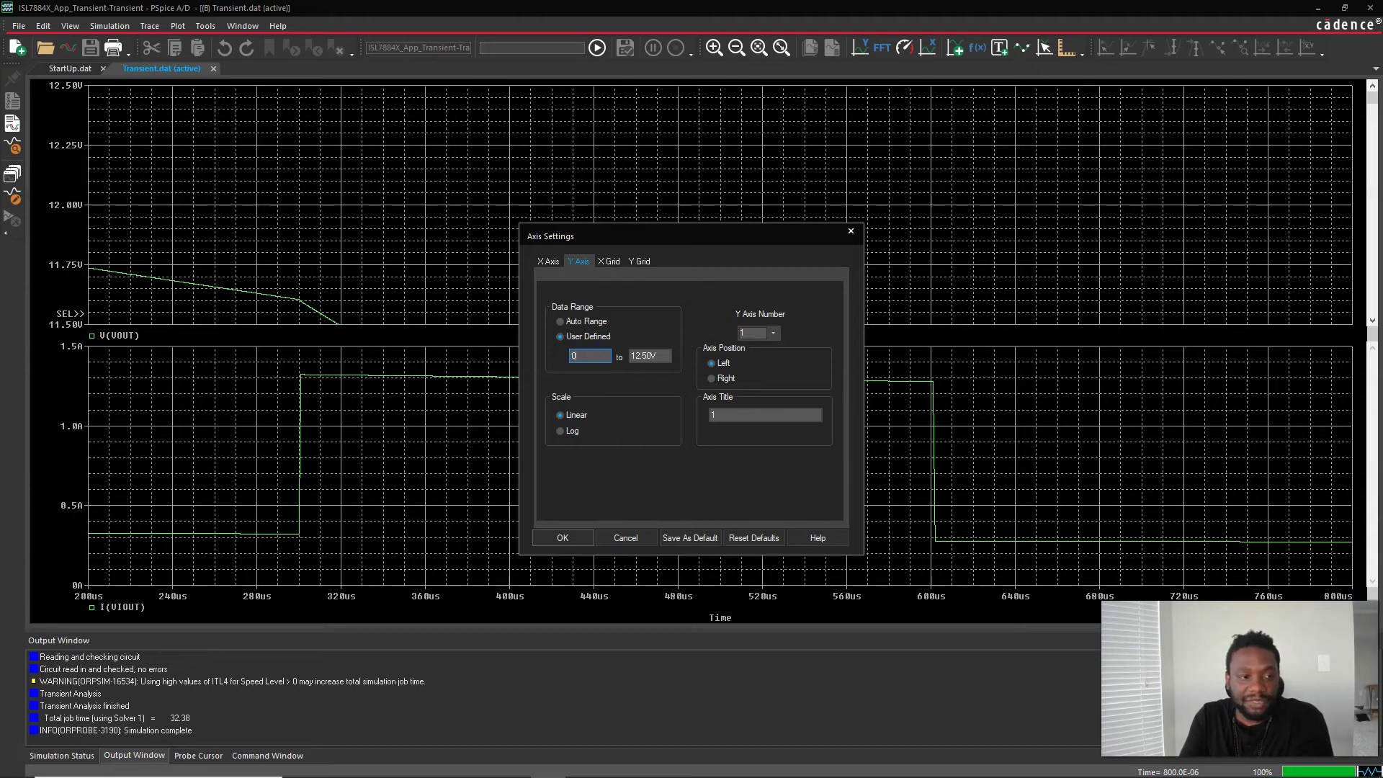
pyautogui.doubleClick(663, 358)
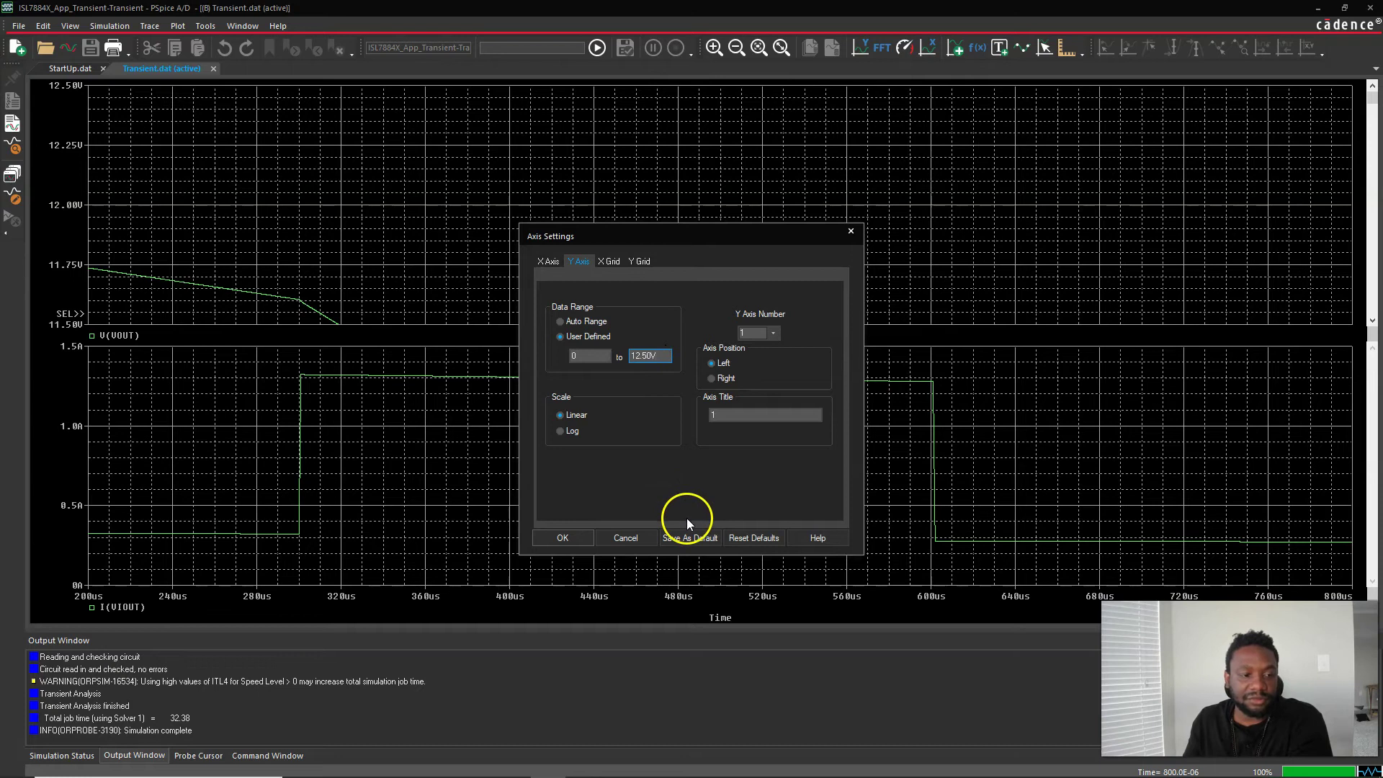
pyautogui.click(569, 536)
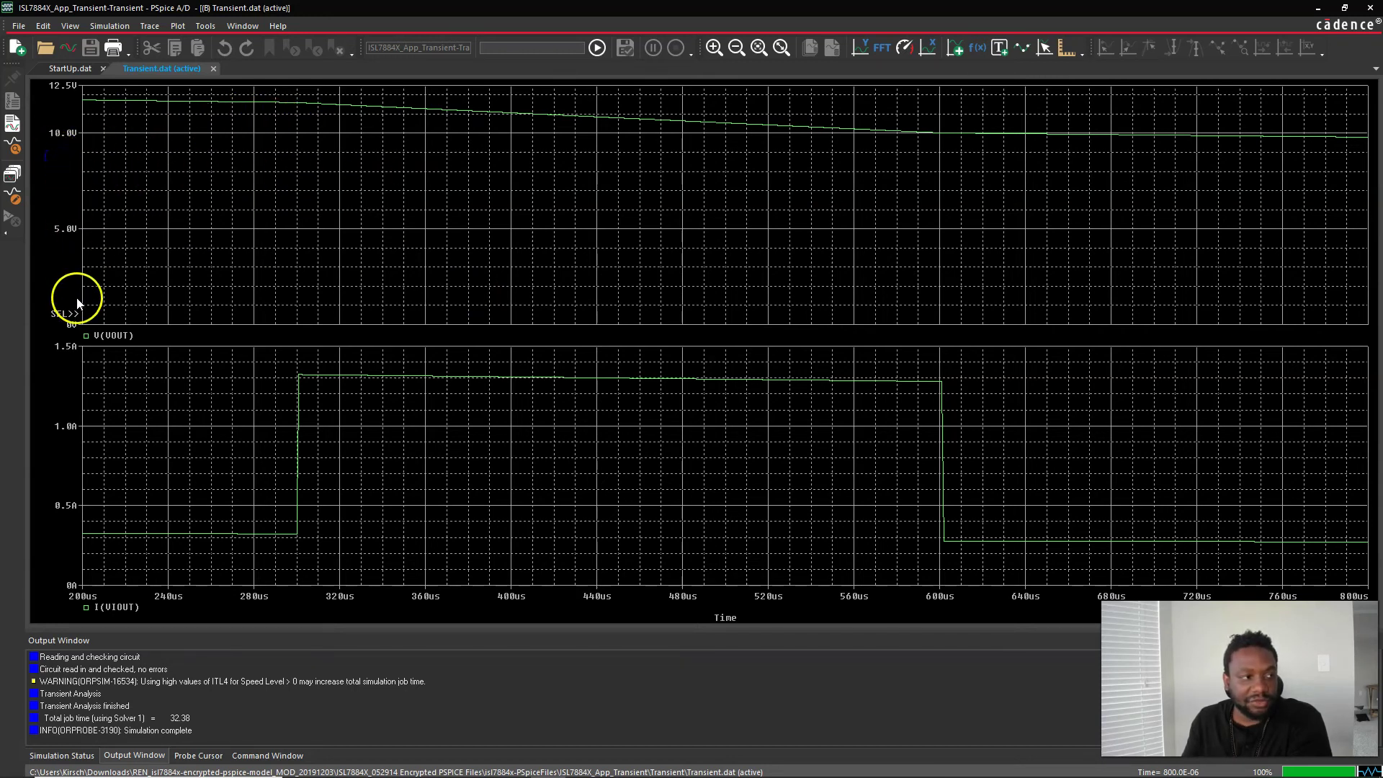
# - Select the current plot, then reselect the voltage plot, cancelling the Plot menu
pyautogui.click(71, 476)
pyautogui.click(71, 255)
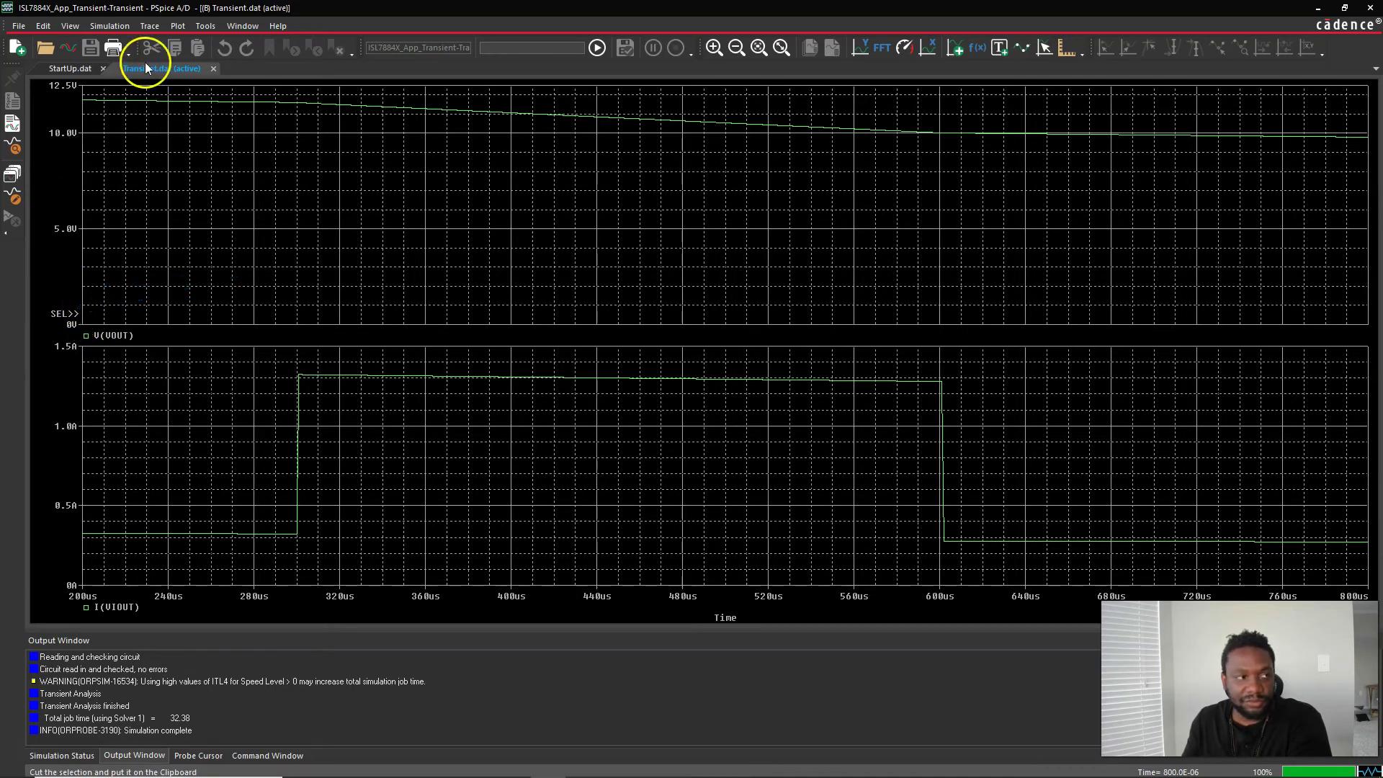
pyautogui.click(179, 26)
pyautogui.press('Escape')
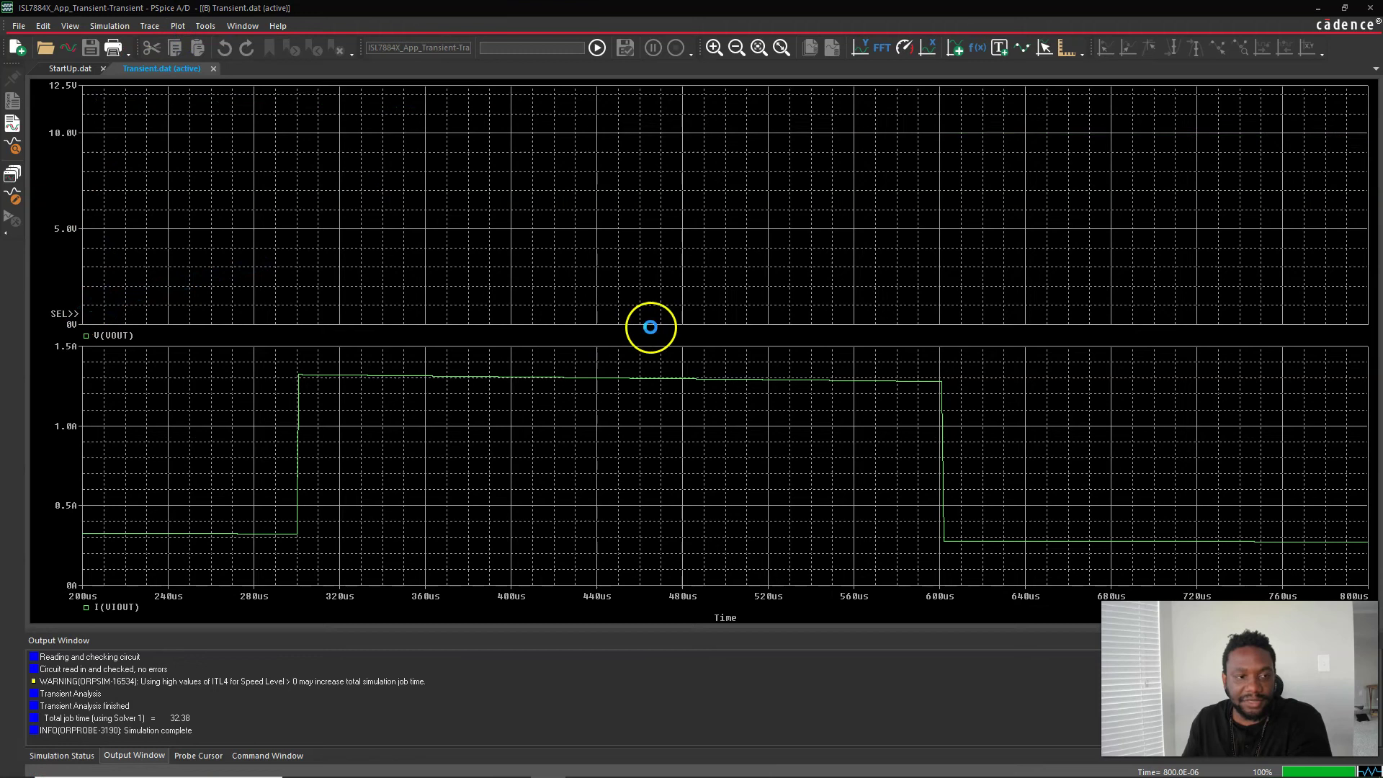
# - Raise the V(VOUT) axis lower limit to 9 V, then return to the Capture schematic
pyautogui.doubleClick(651, 326)
pyautogui.click(583, 262)
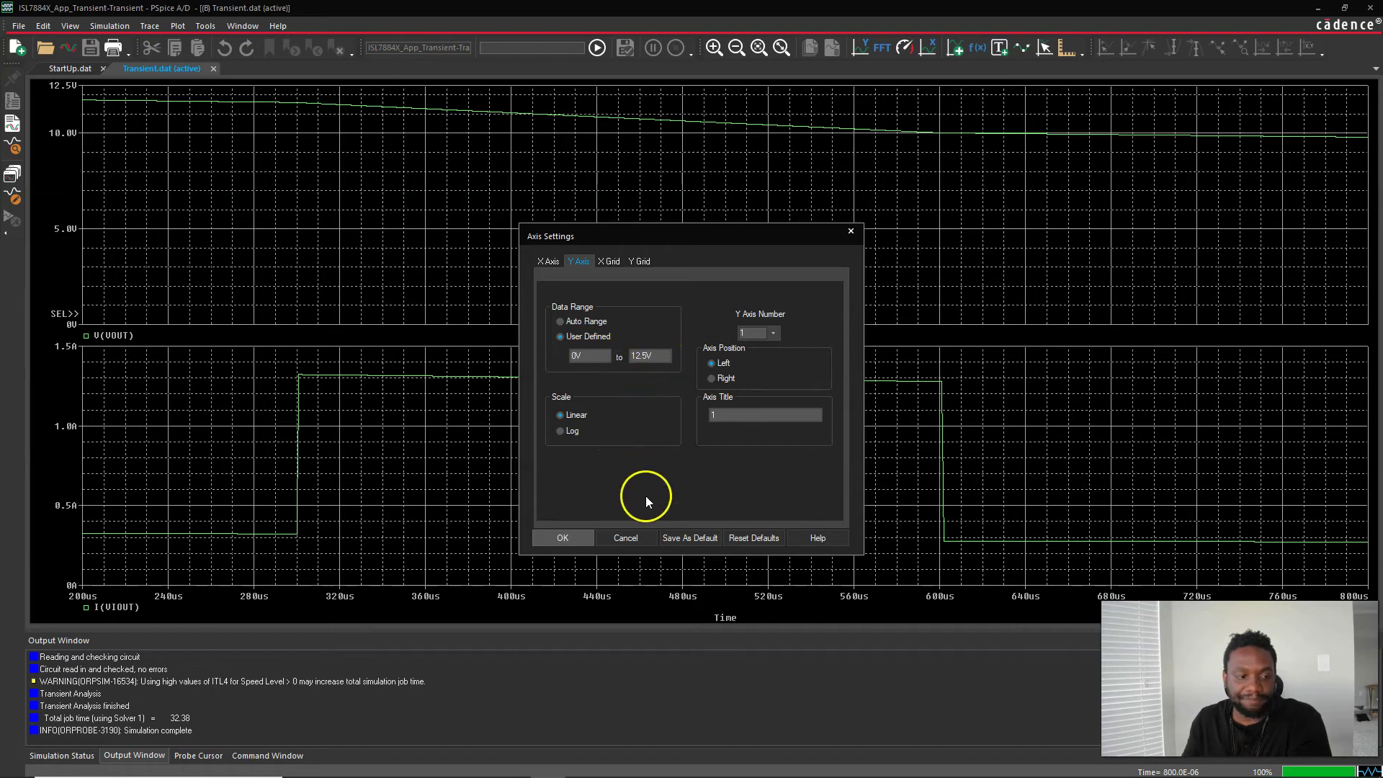
pyautogui.doubleClick(595, 361)
pyautogui.write('9')
pyautogui.press('Return')
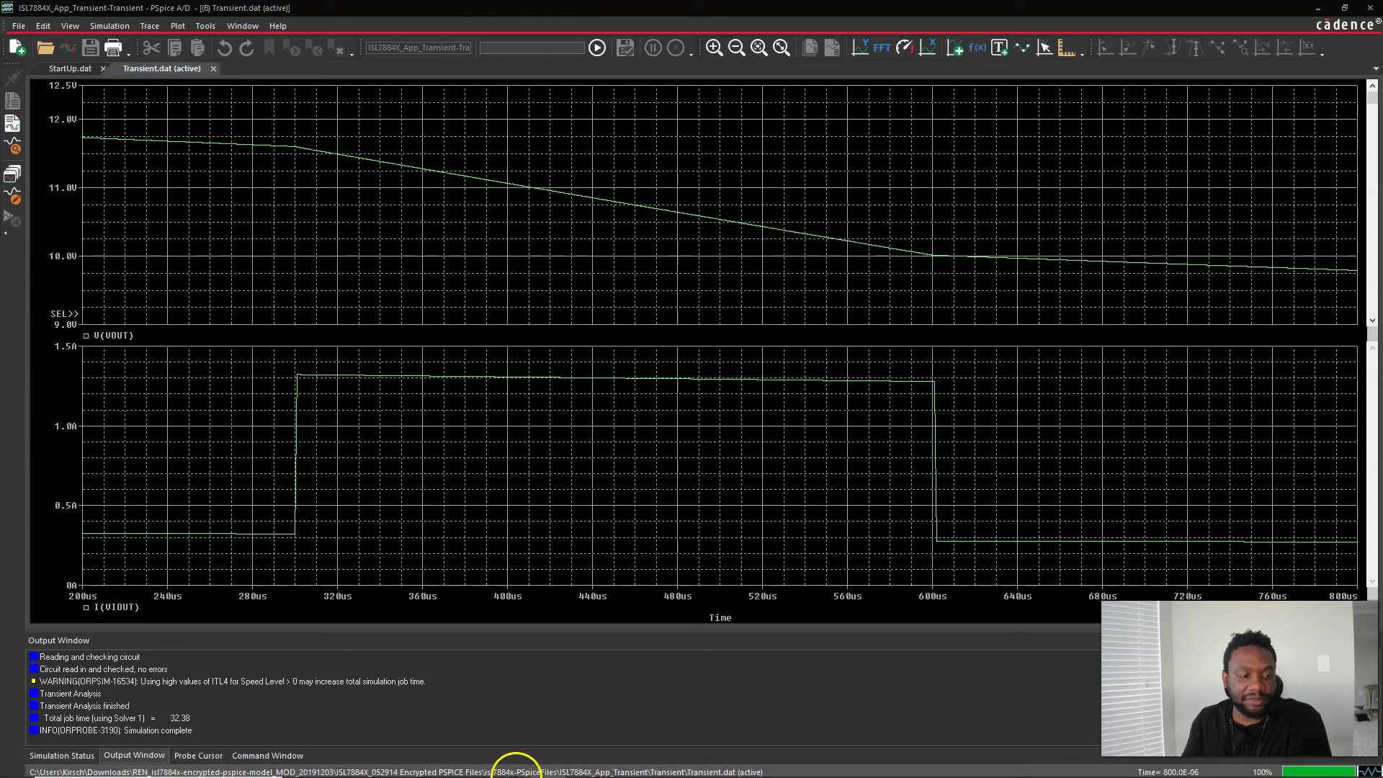
pyautogui.click(516, 765)
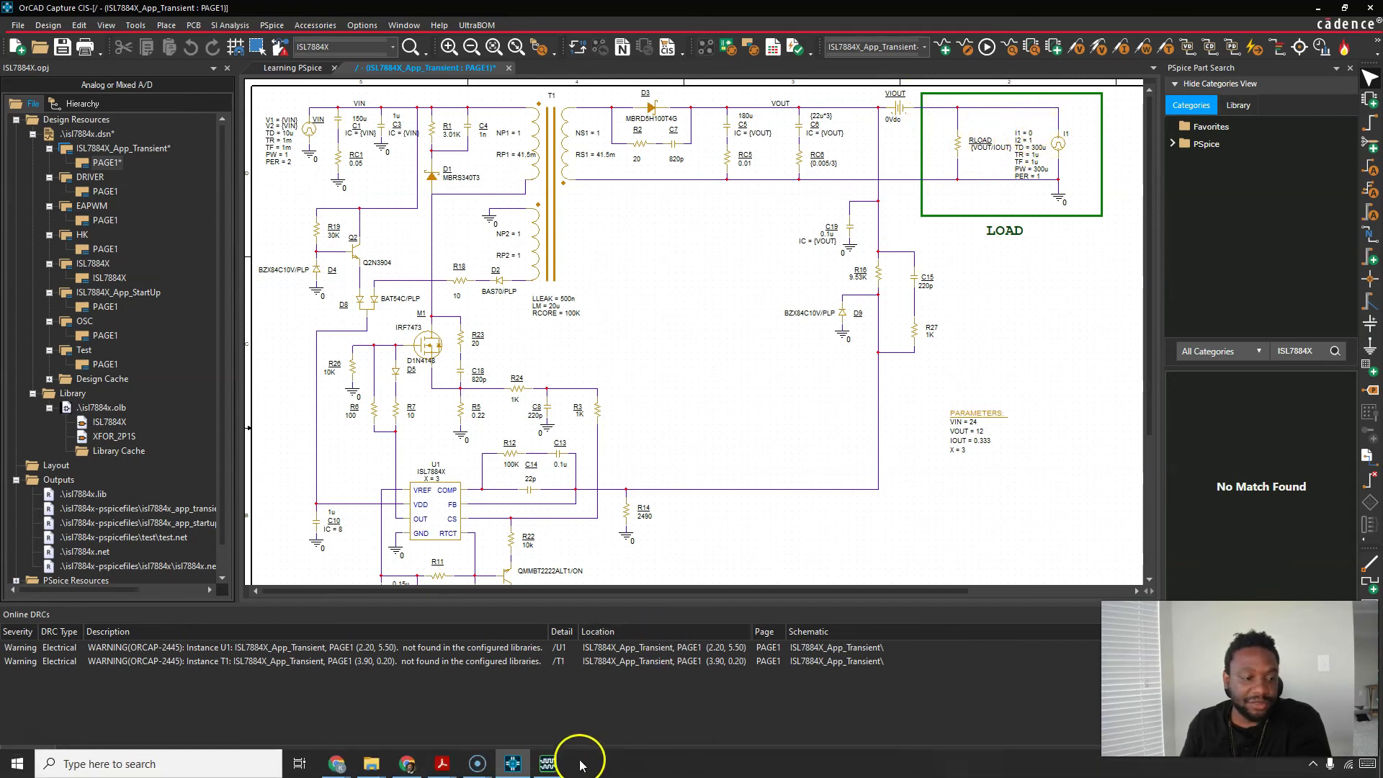
pyautogui.click(549, 763)
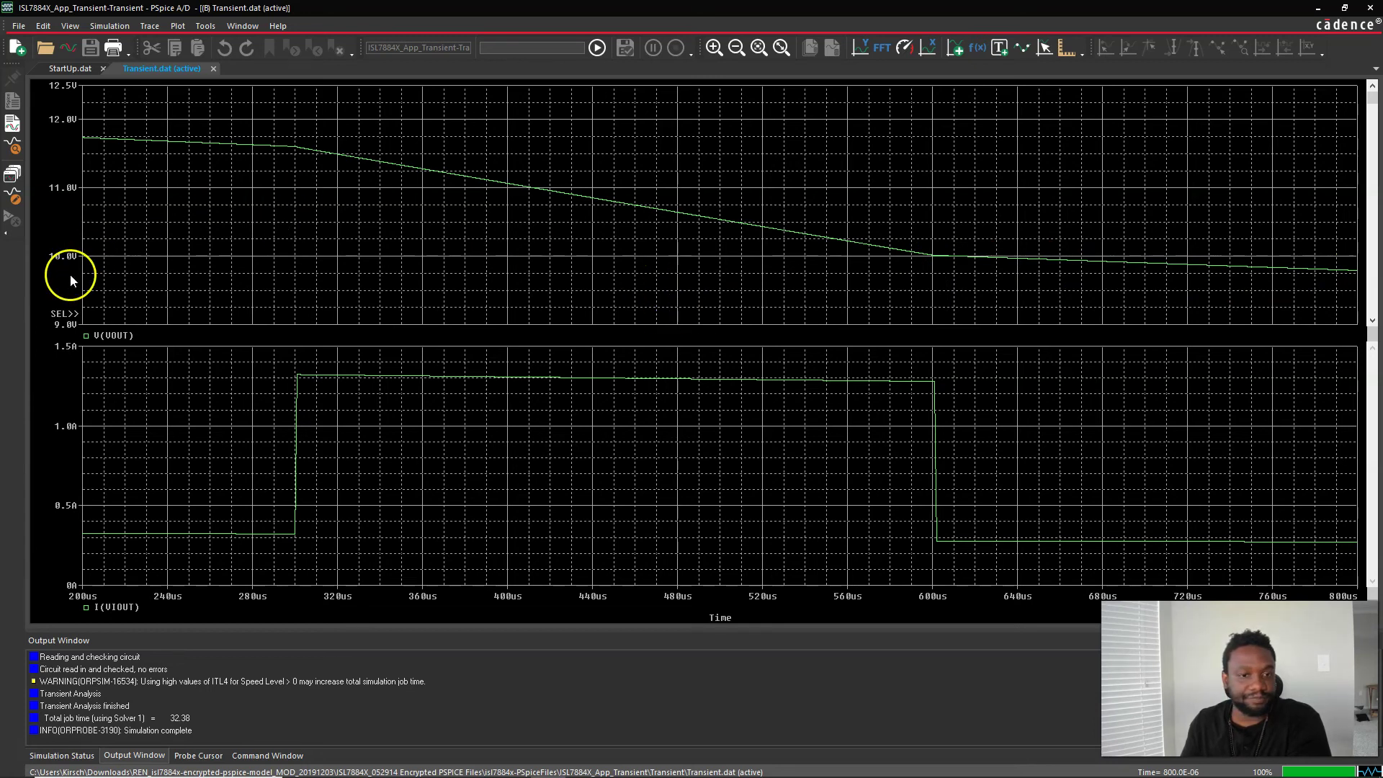
pyautogui.moveTo(472, 772)
pyautogui.click(513, 764)
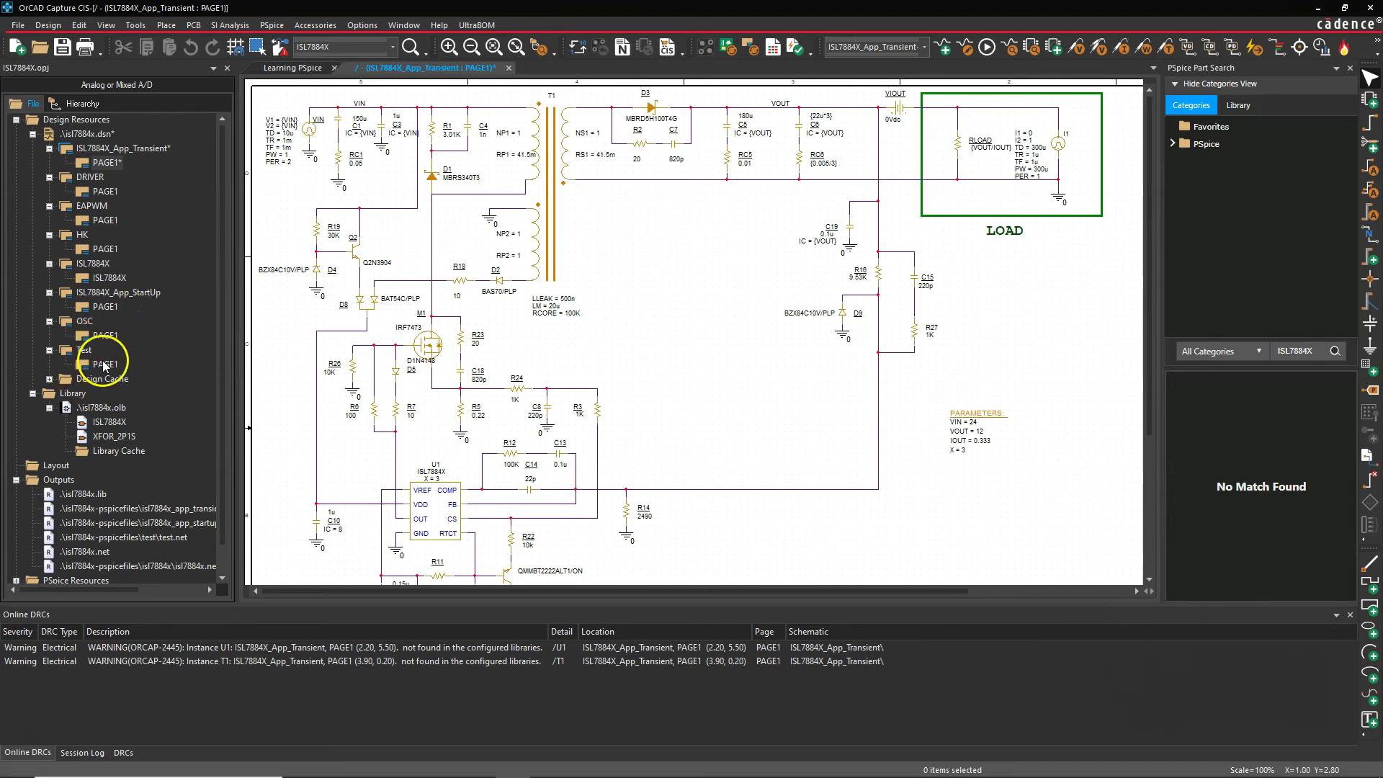
# - Keep Transient as the active simulation profile and add a new schematic, SCHEMATIC1, to the design
pyautogui.click(923, 48)
pyautogui.click(691, 303)
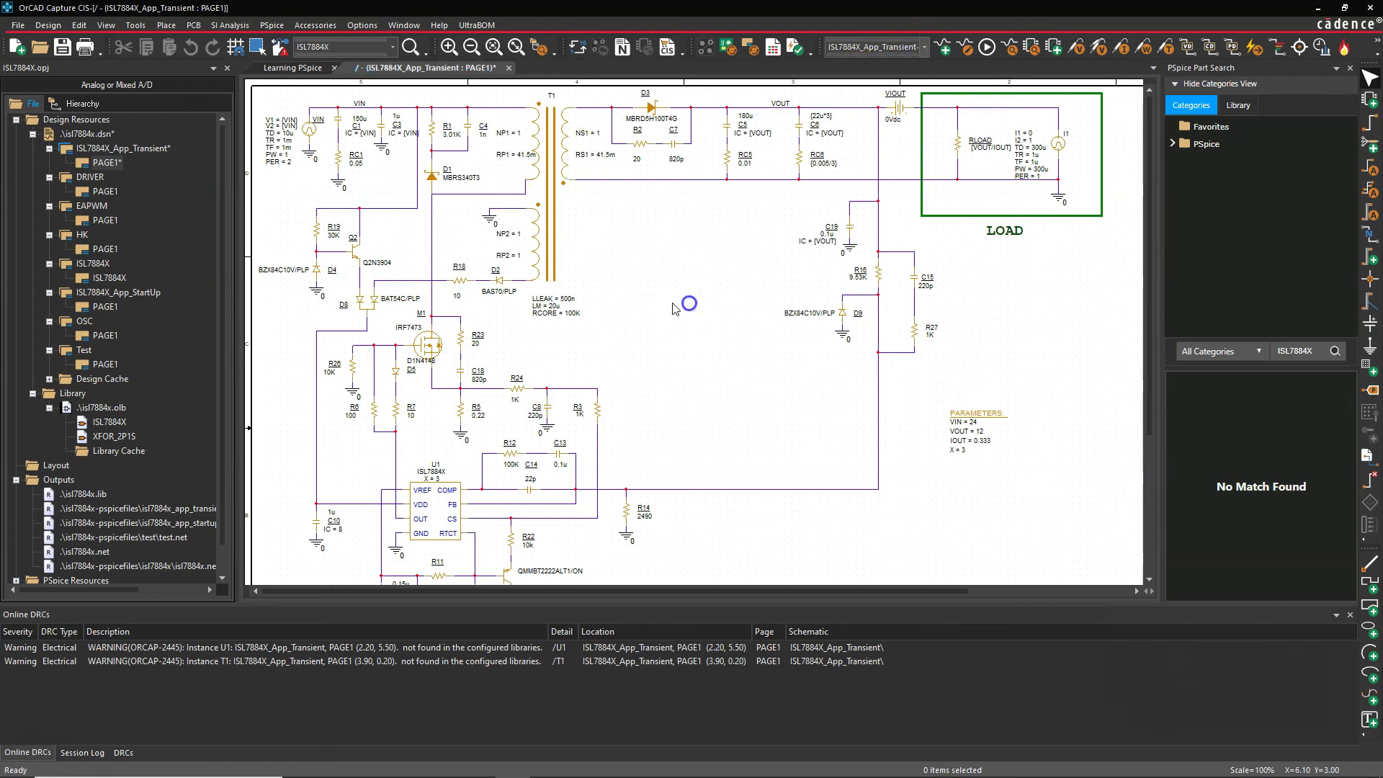
pyautogui.click(93, 135)
pyautogui.rightClick(94, 137)
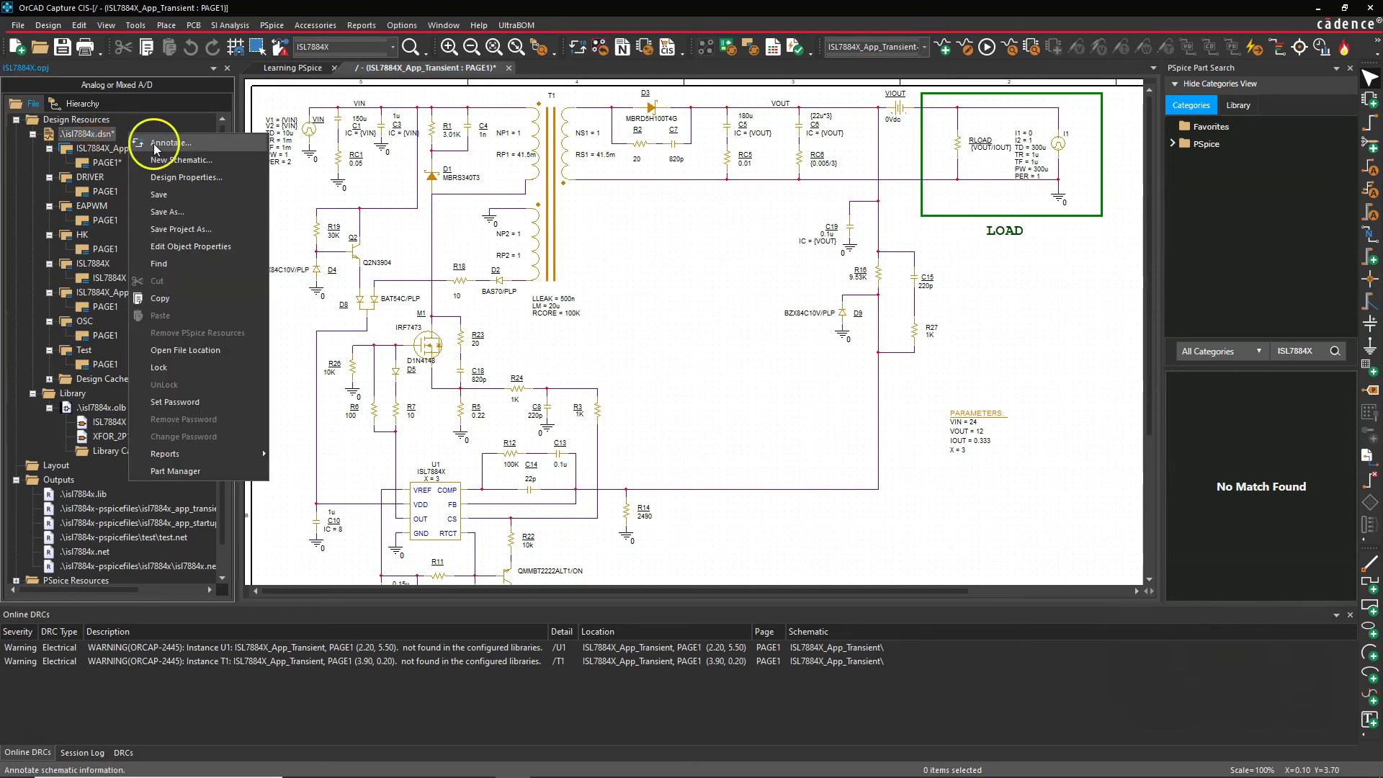
pyautogui.click(196, 160)
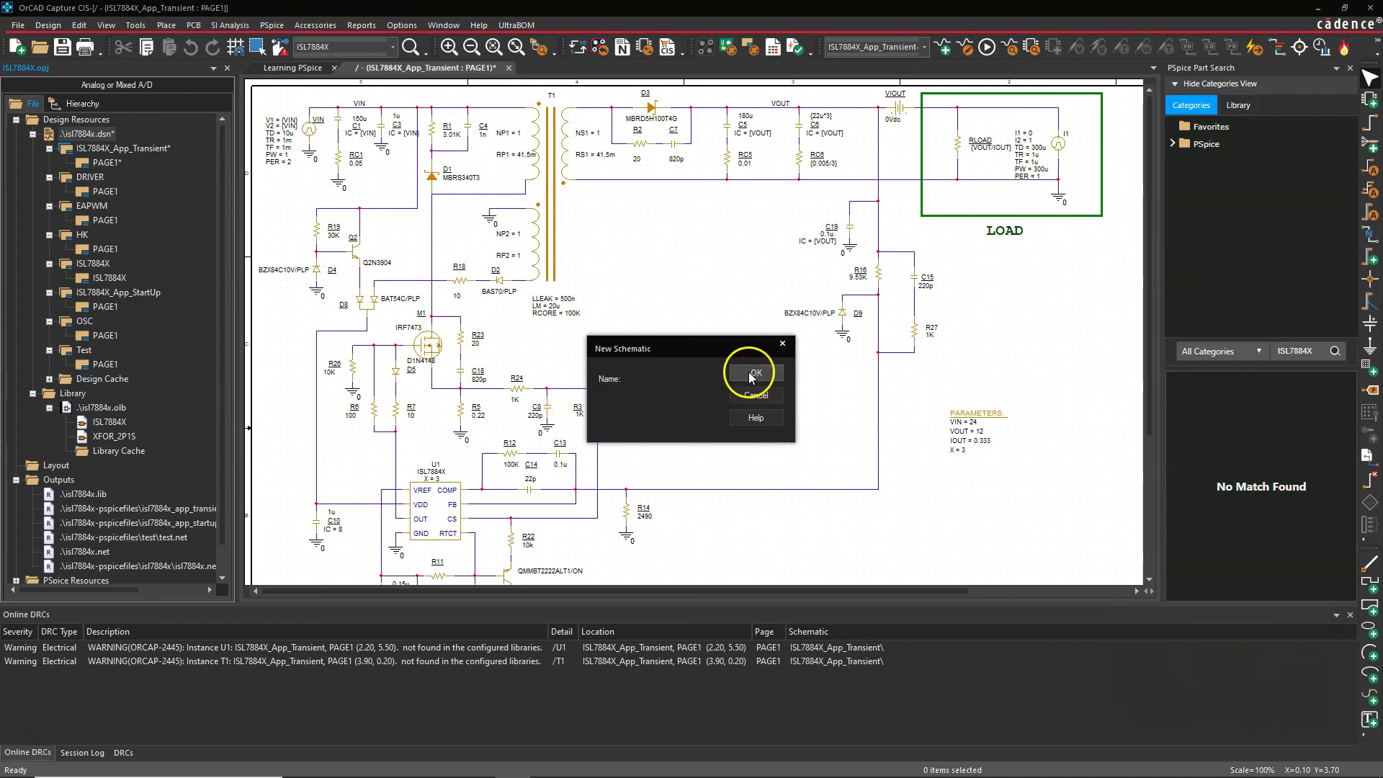
pyautogui.click(757, 372)
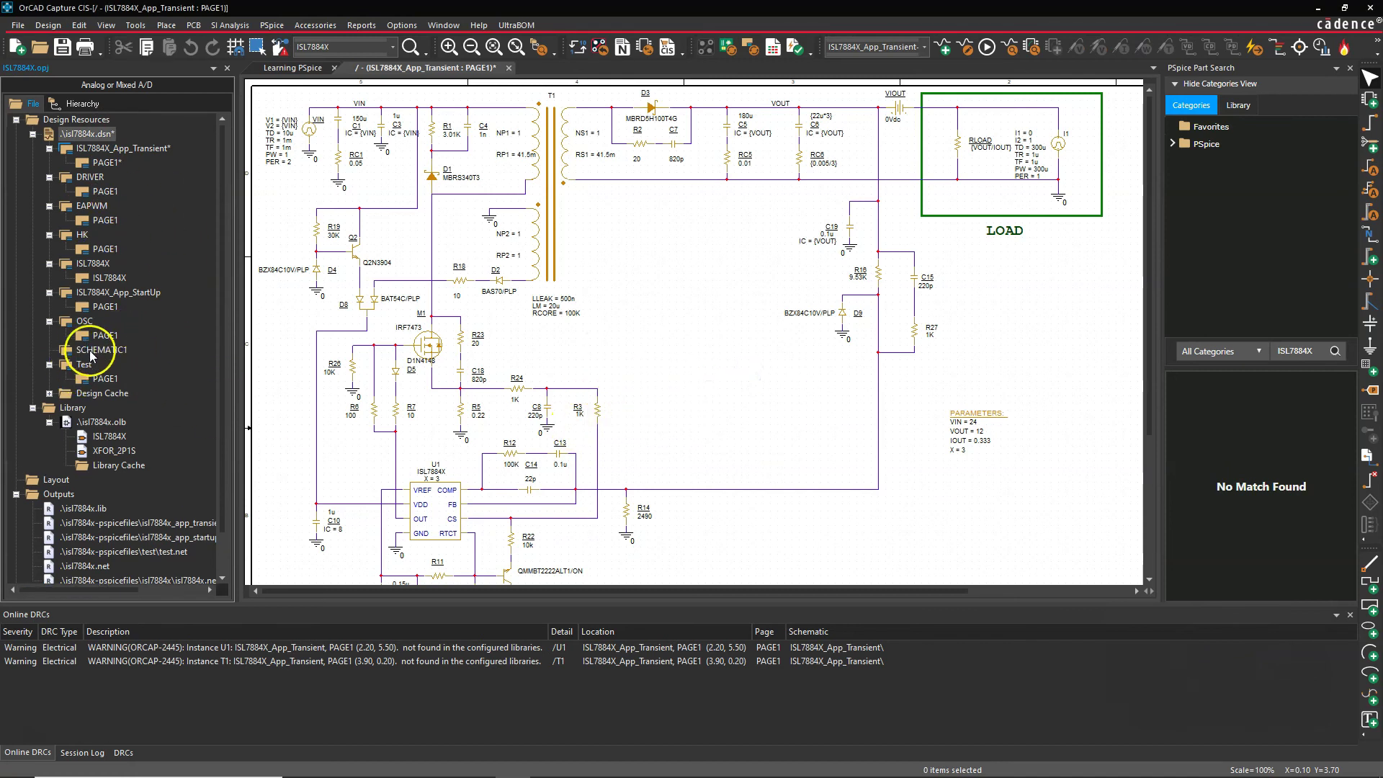
# - Add a new page named PAGE1 to SCHEMATIC1
pyautogui.rightClick(126, 351)
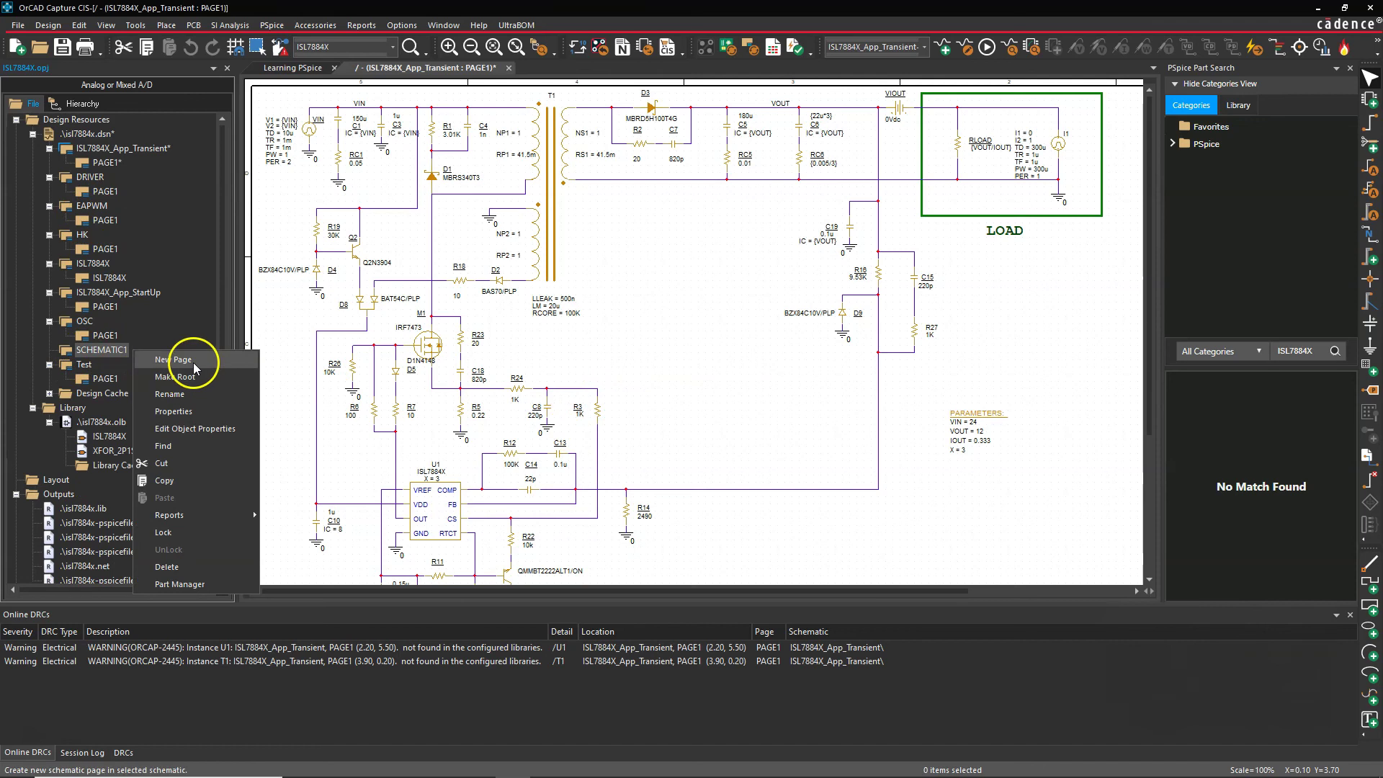
pyautogui.click(193, 362)
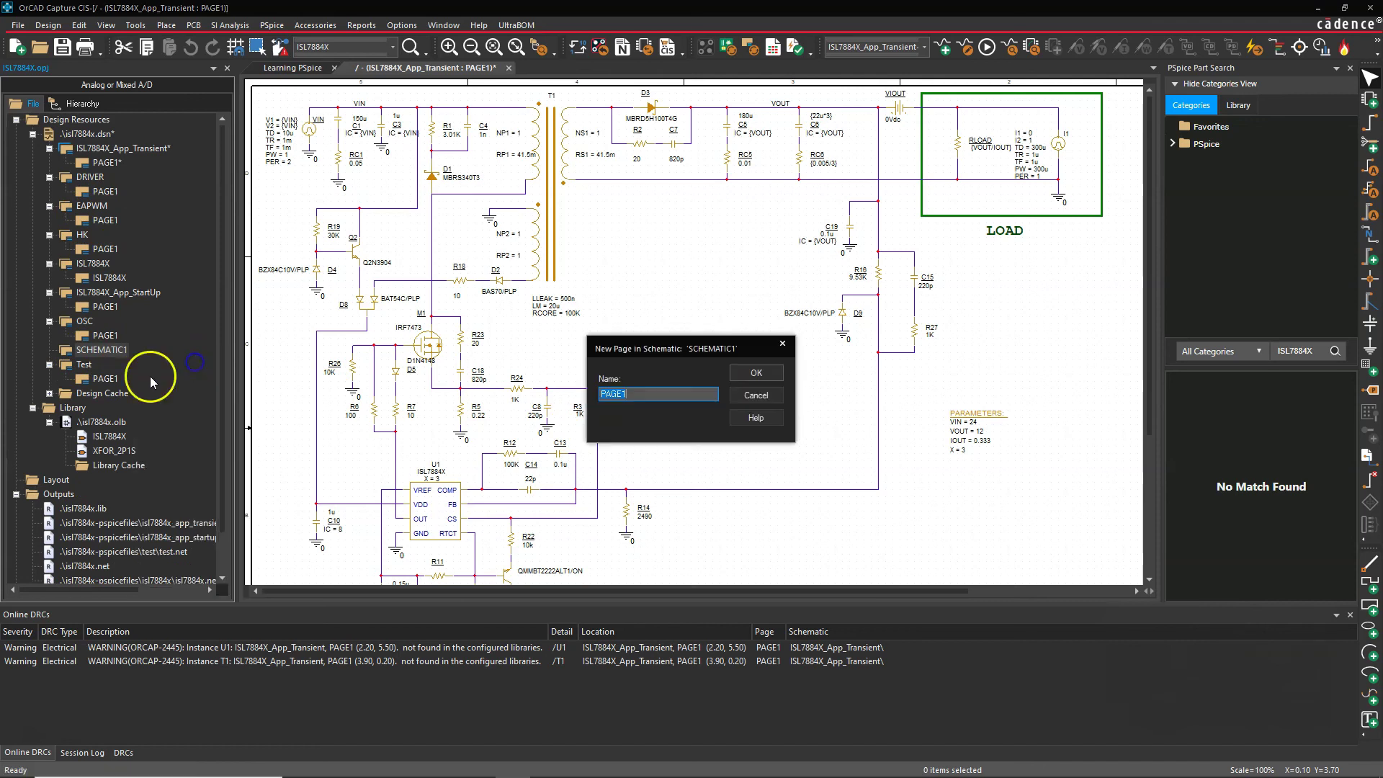
pyautogui.click(735, 373)
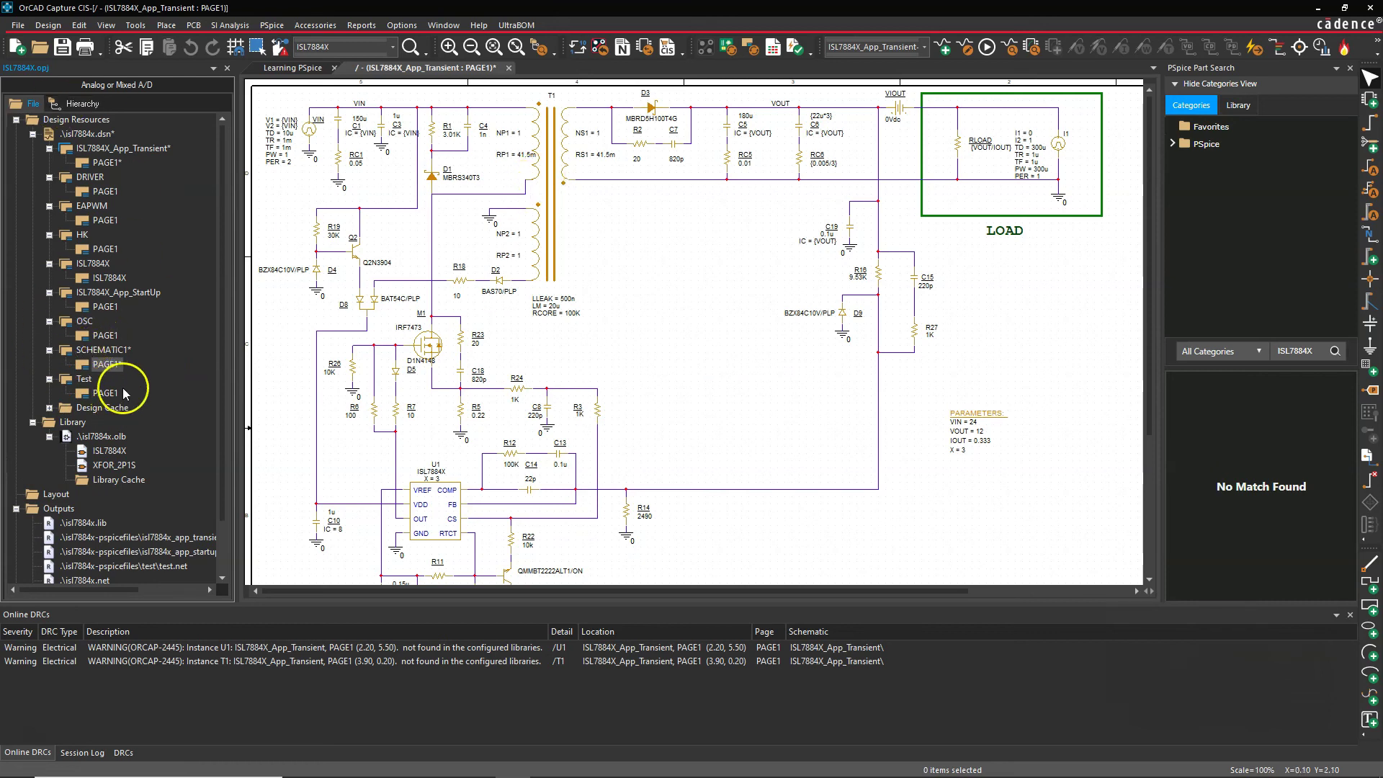
# - Open SCHEMATIC1's blank PAGE1 in the editor
pyautogui.doubleClick(117, 361)
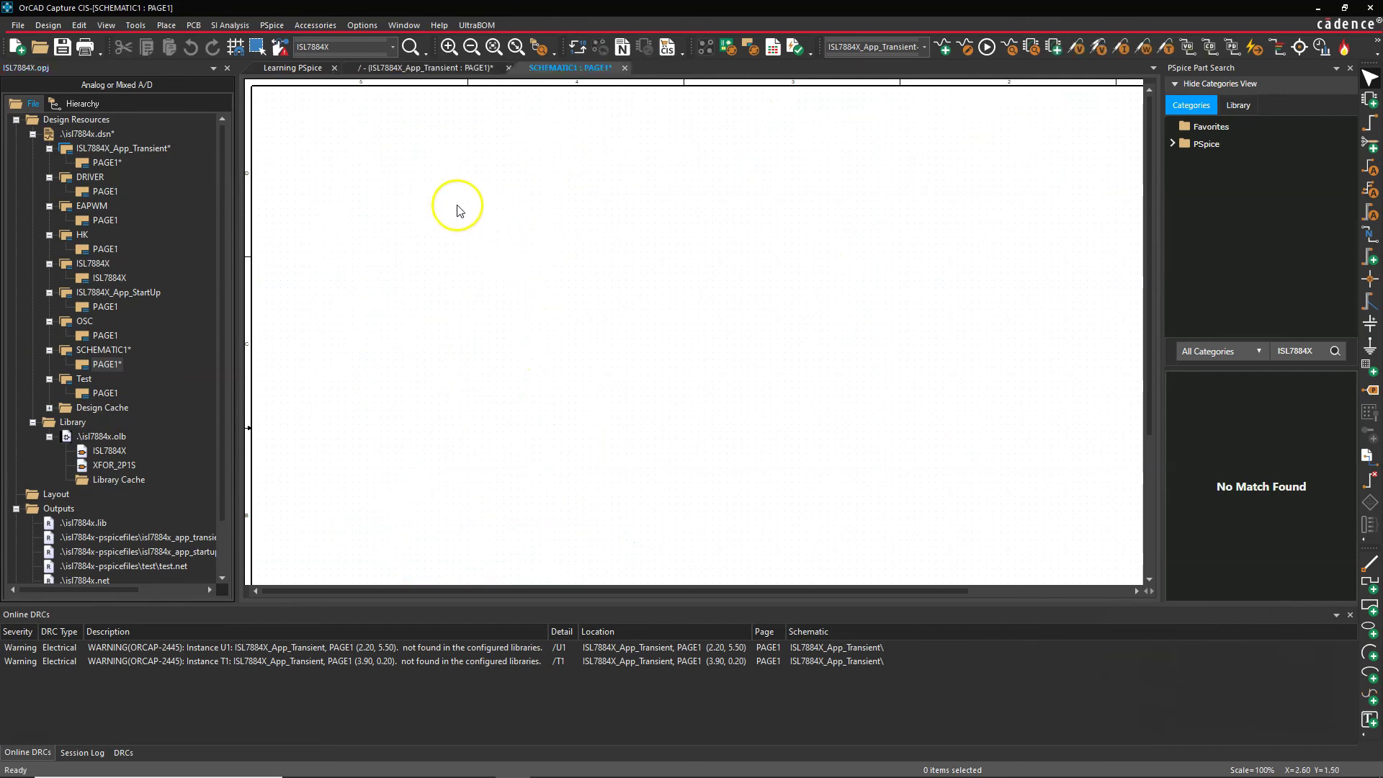
pyautogui.click(420, 182)
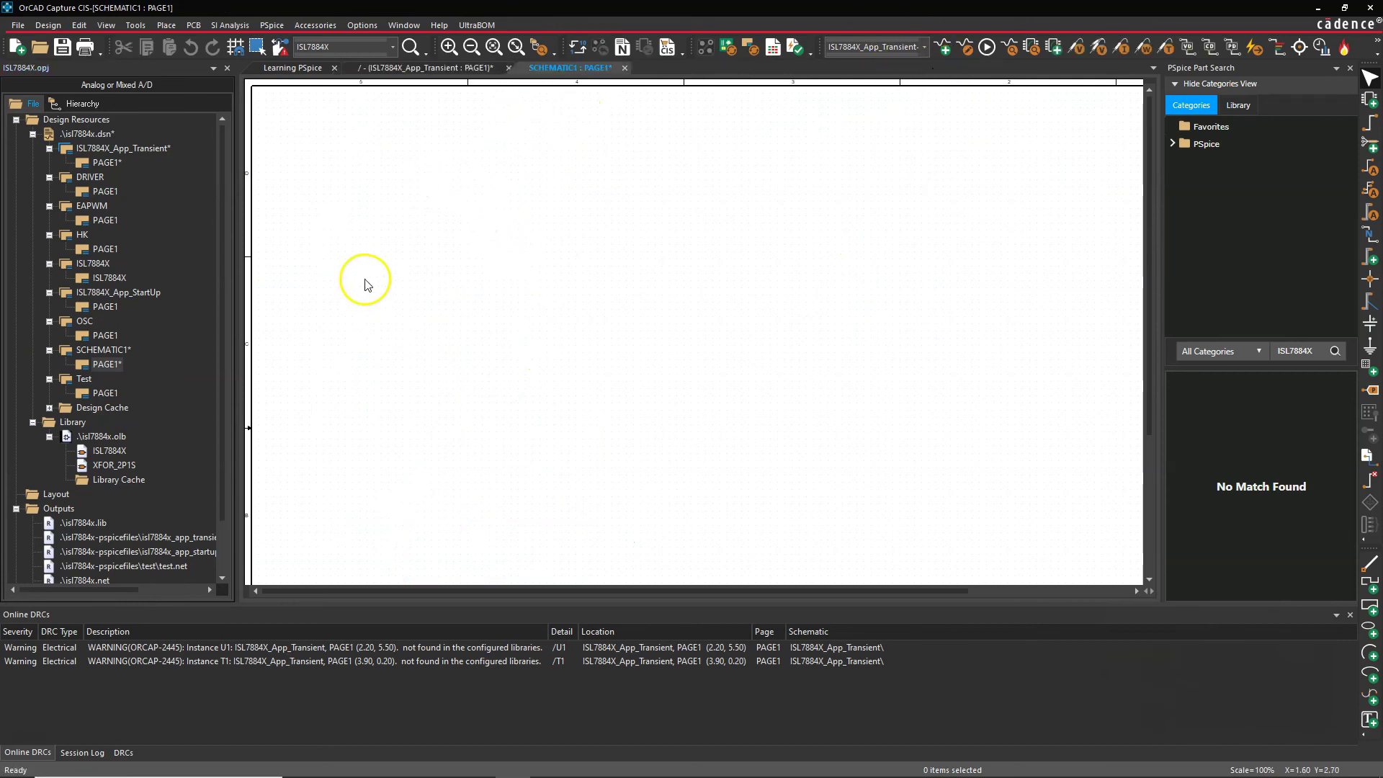
pyautogui.click(112, 365)
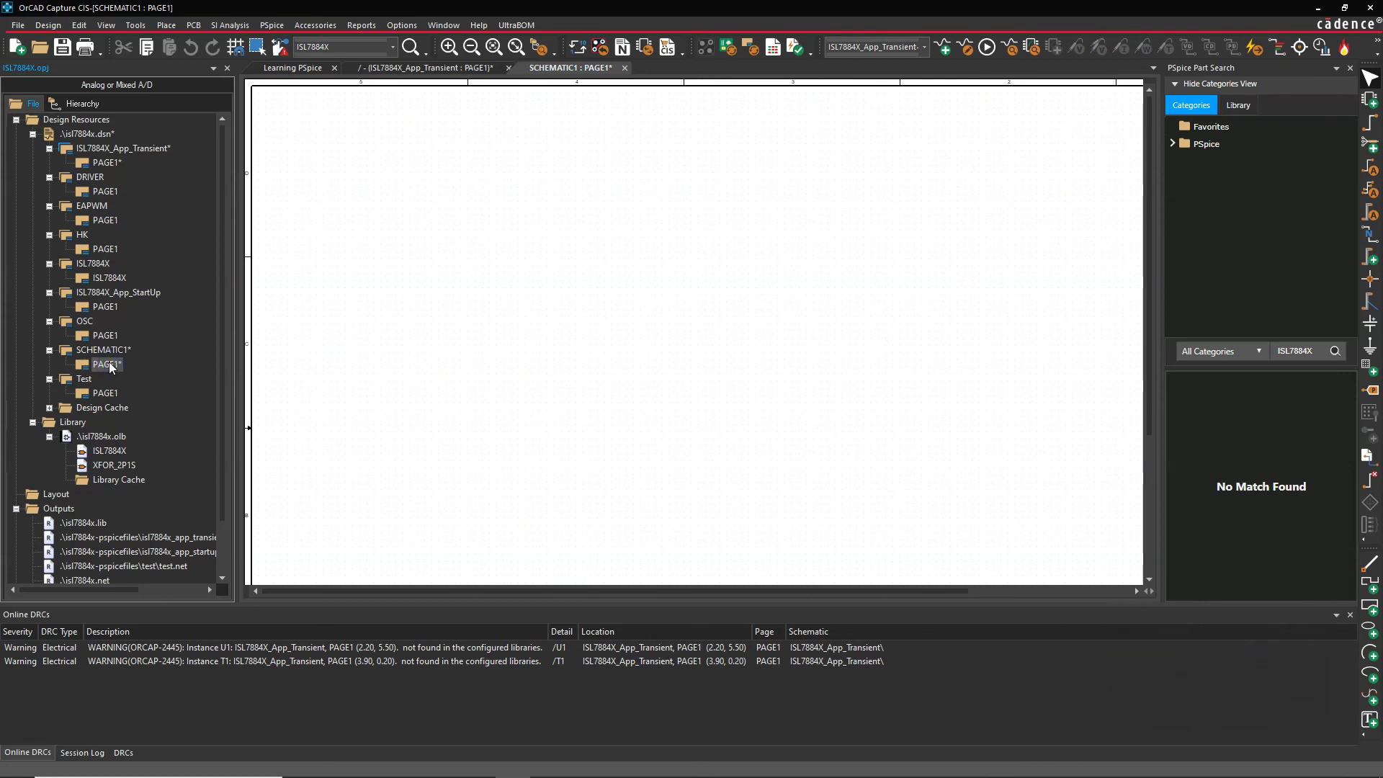
pyautogui.click(1105, 178)
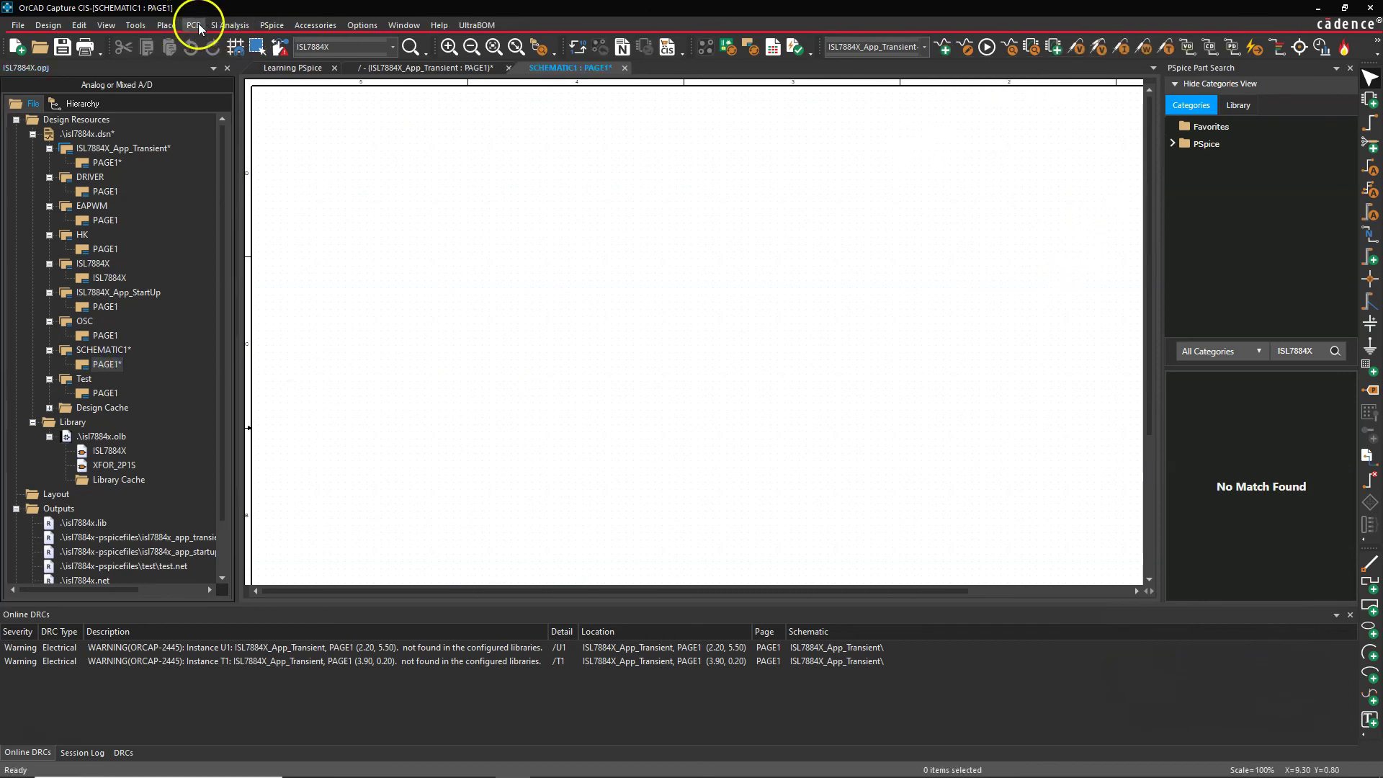
# - Start a new simulation profile inheriting from none, then cancel it
pyautogui.click(272, 25)
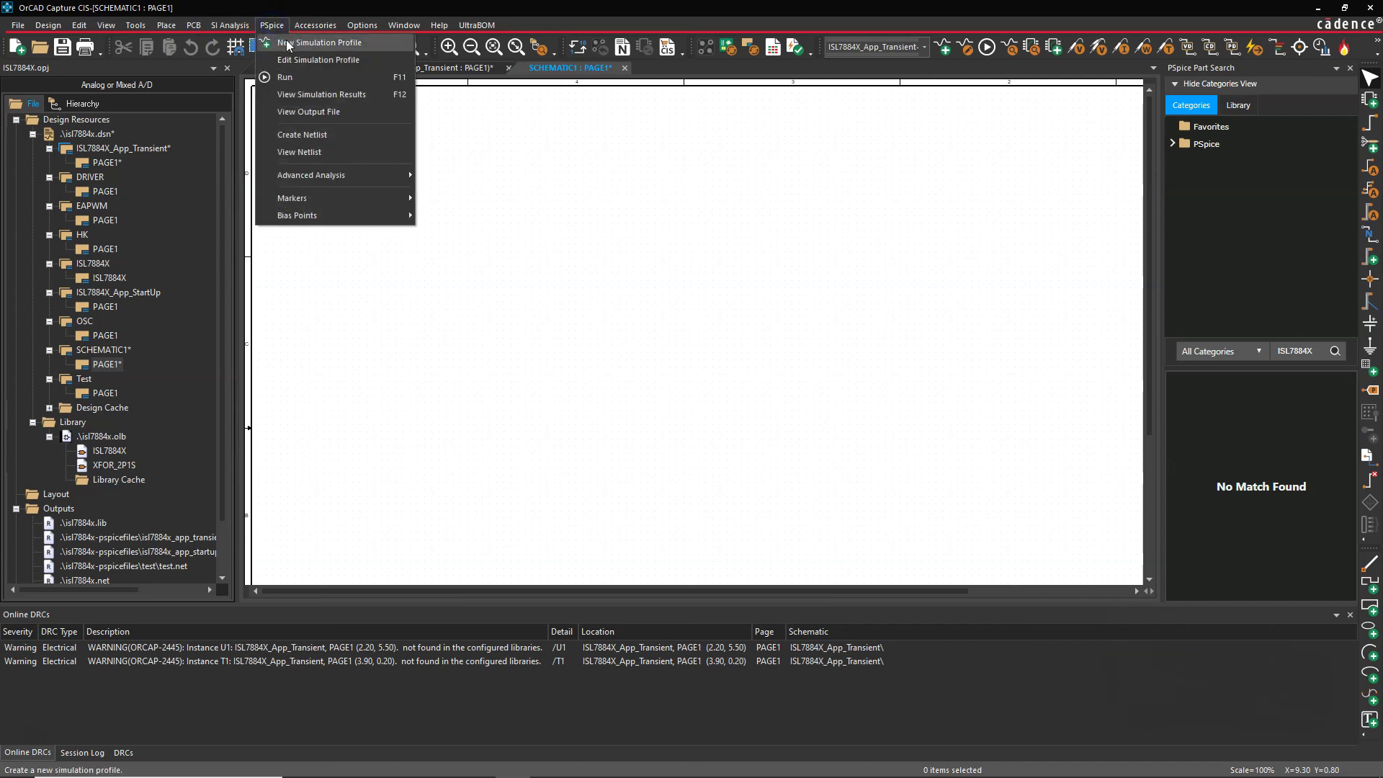
pyautogui.click(287, 43)
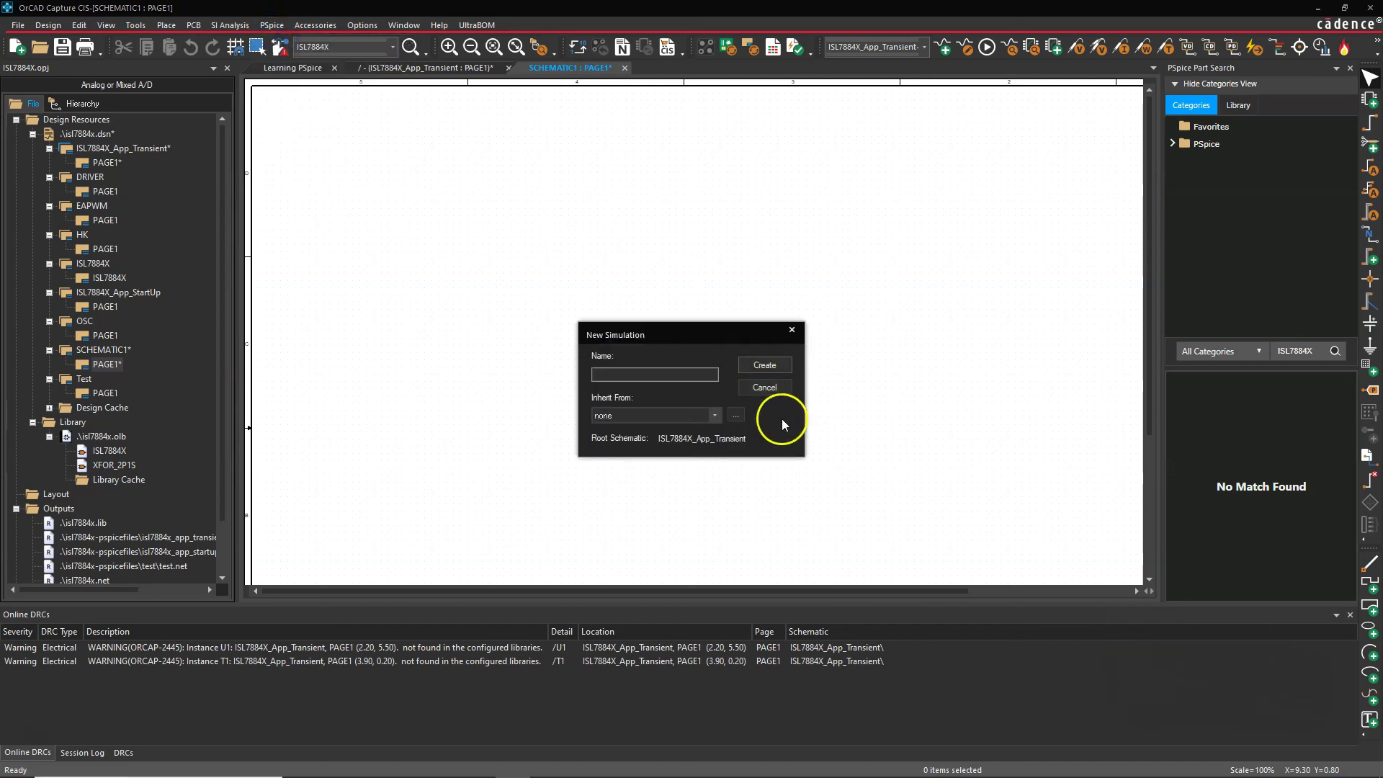
pyautogui.click(709, 414)
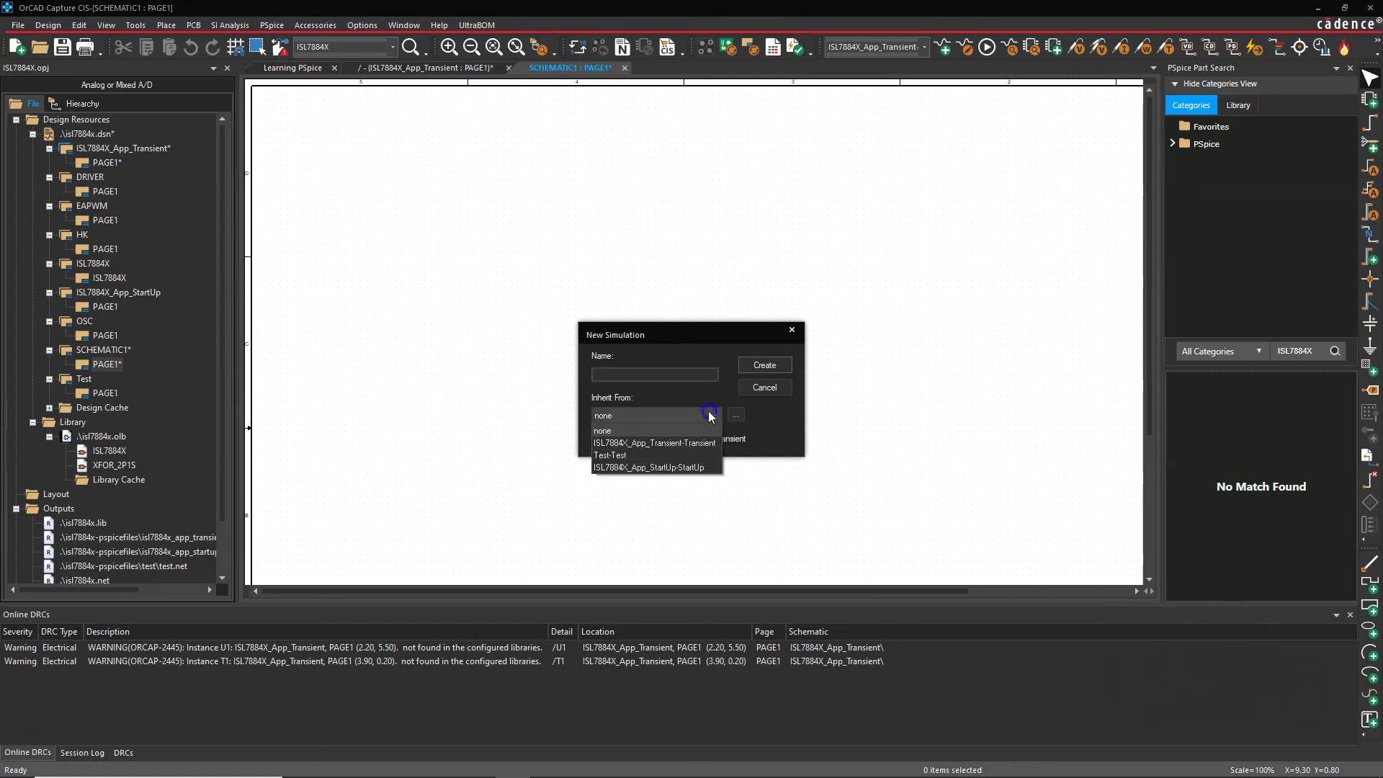
pyautogui.click(712, 415)
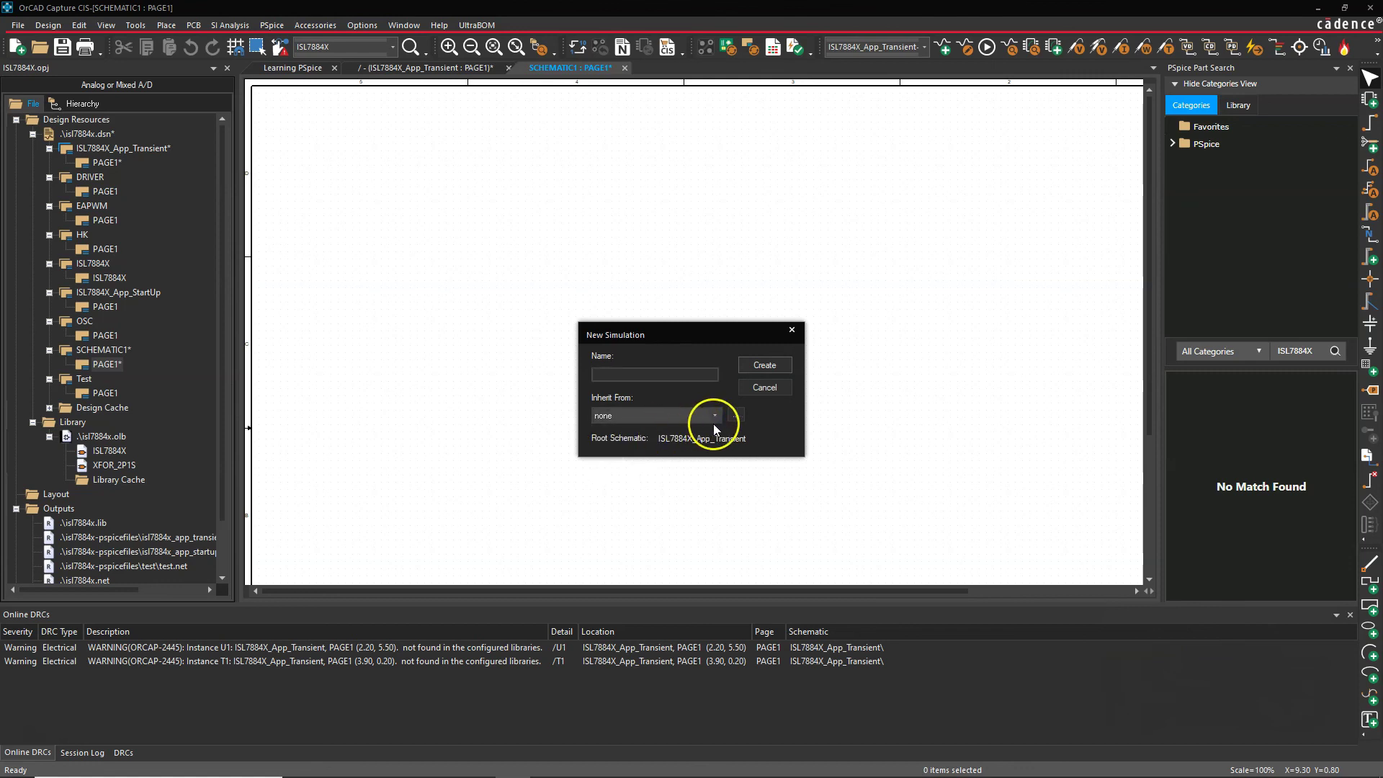
pyautogui.click(753, 386)
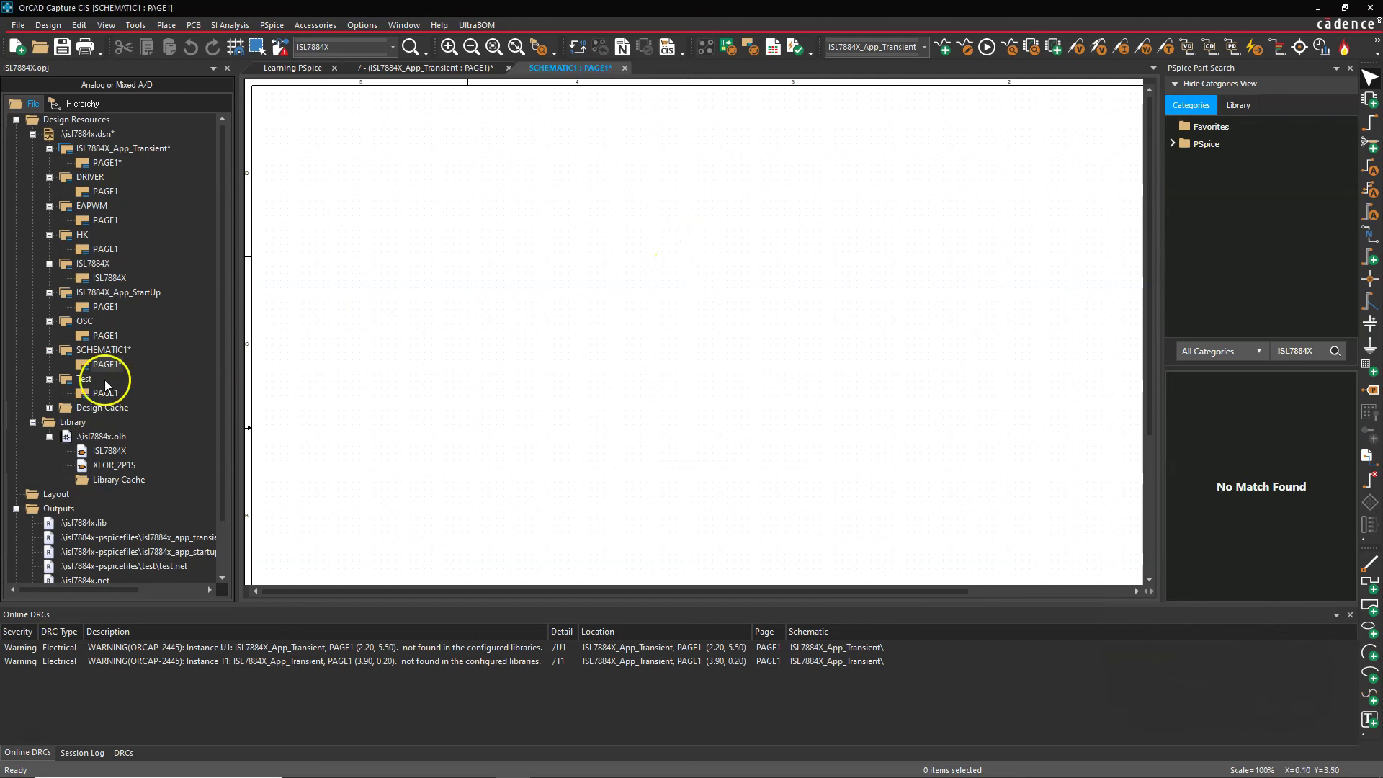
# - Close the SCHEMATIC1 : PAGE1 window
pyautogui.rightClick(149, 352)
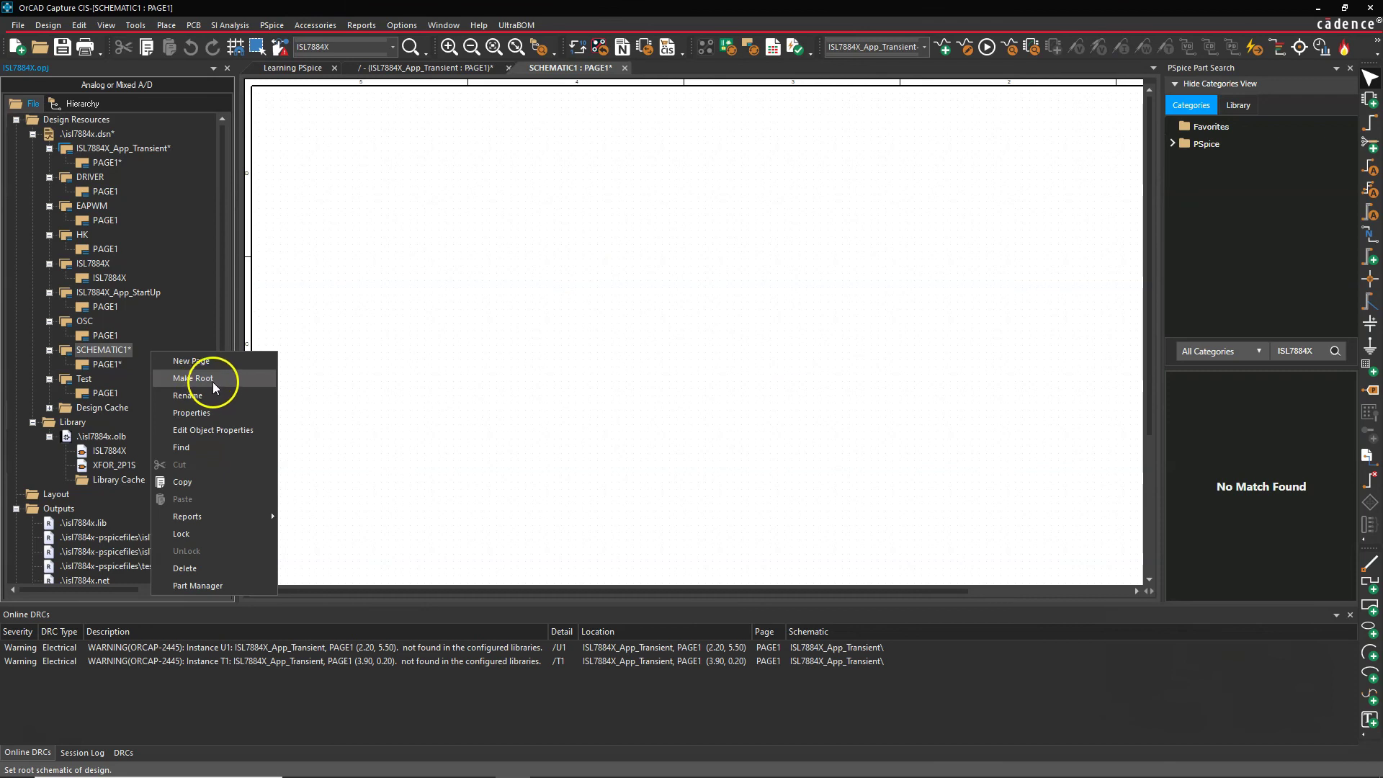
pyautogui.click(593, 222)
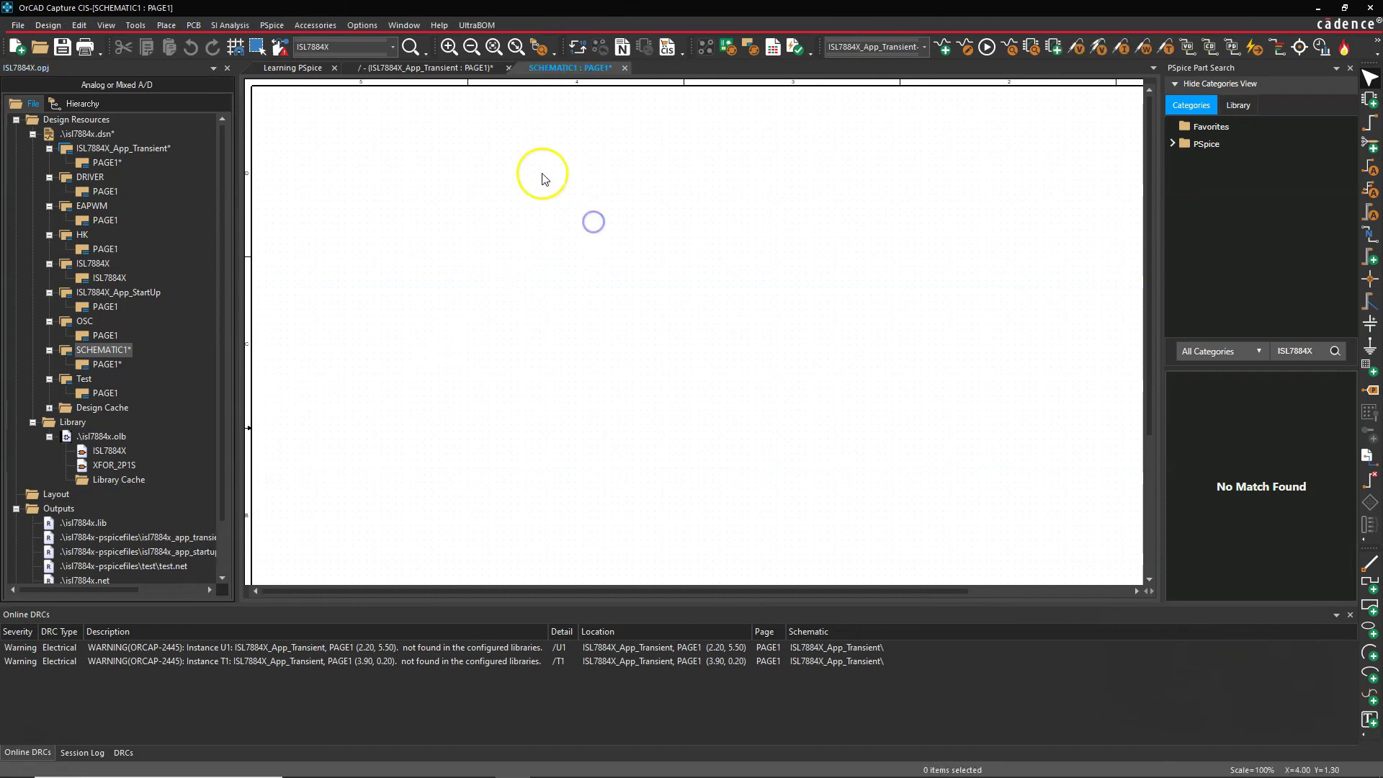
pyautogui.rightClick(572, 71)
pyautogui.click(590, 77)
pyautogui.click(624, 68)
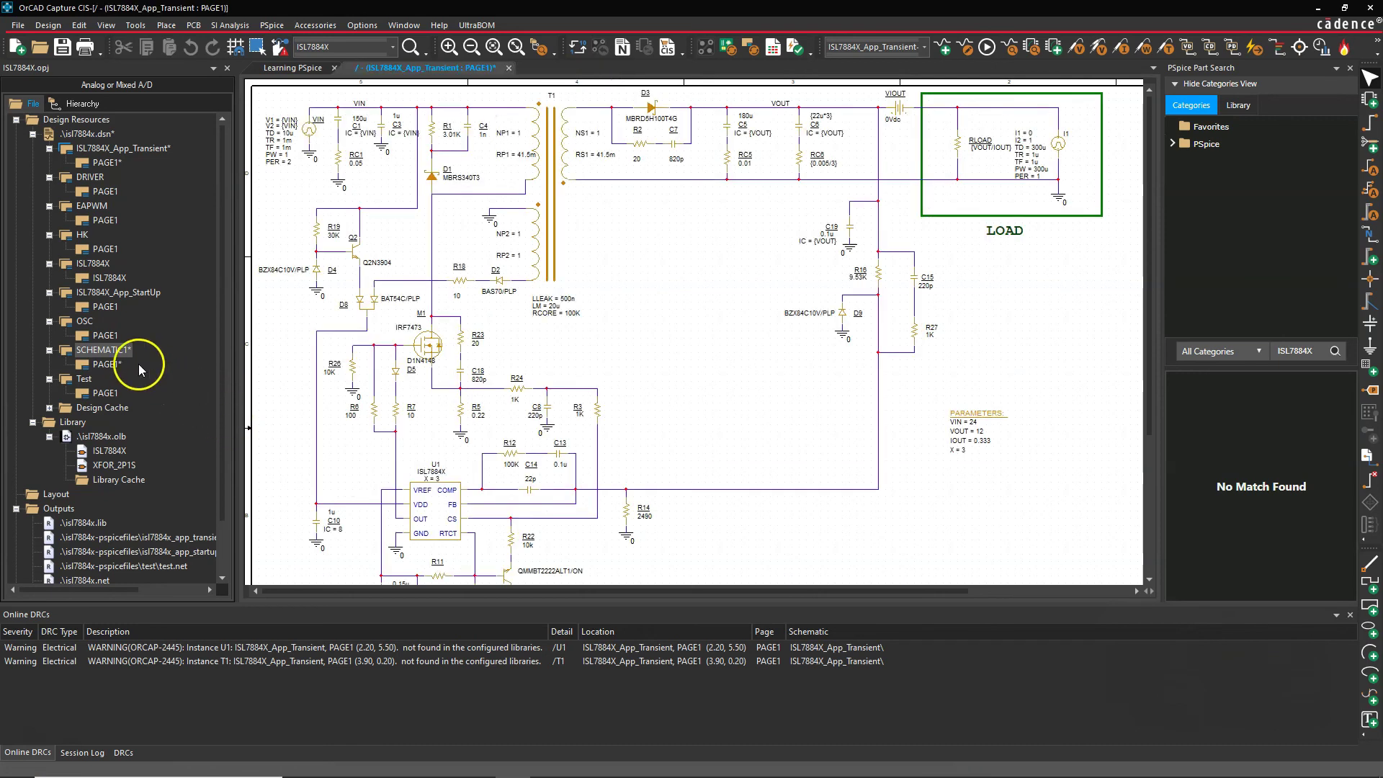
# - Return to the ISL7884X_App_Transient page and save the isl7884x.dsn design
pyautogui.rightClick(123, 351)
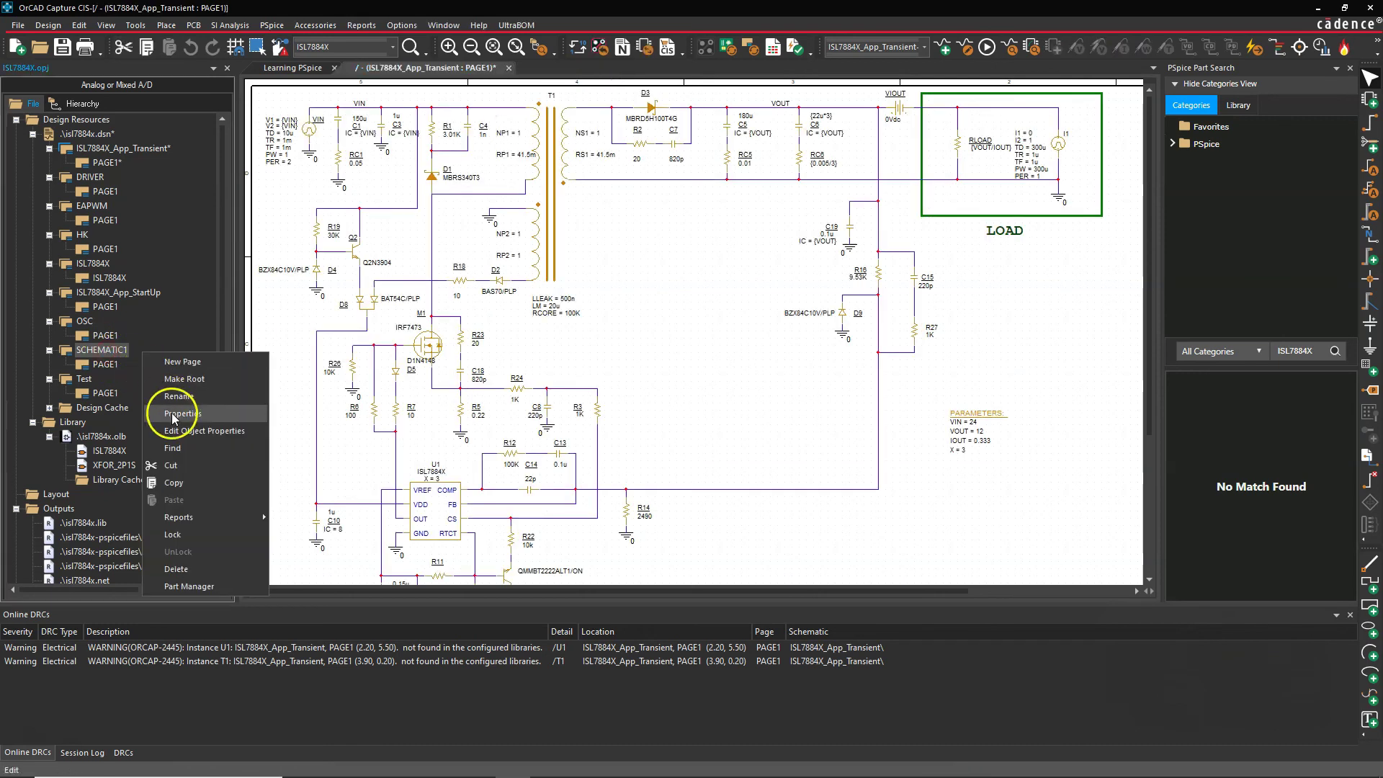
pyautogui.click(116, 351)
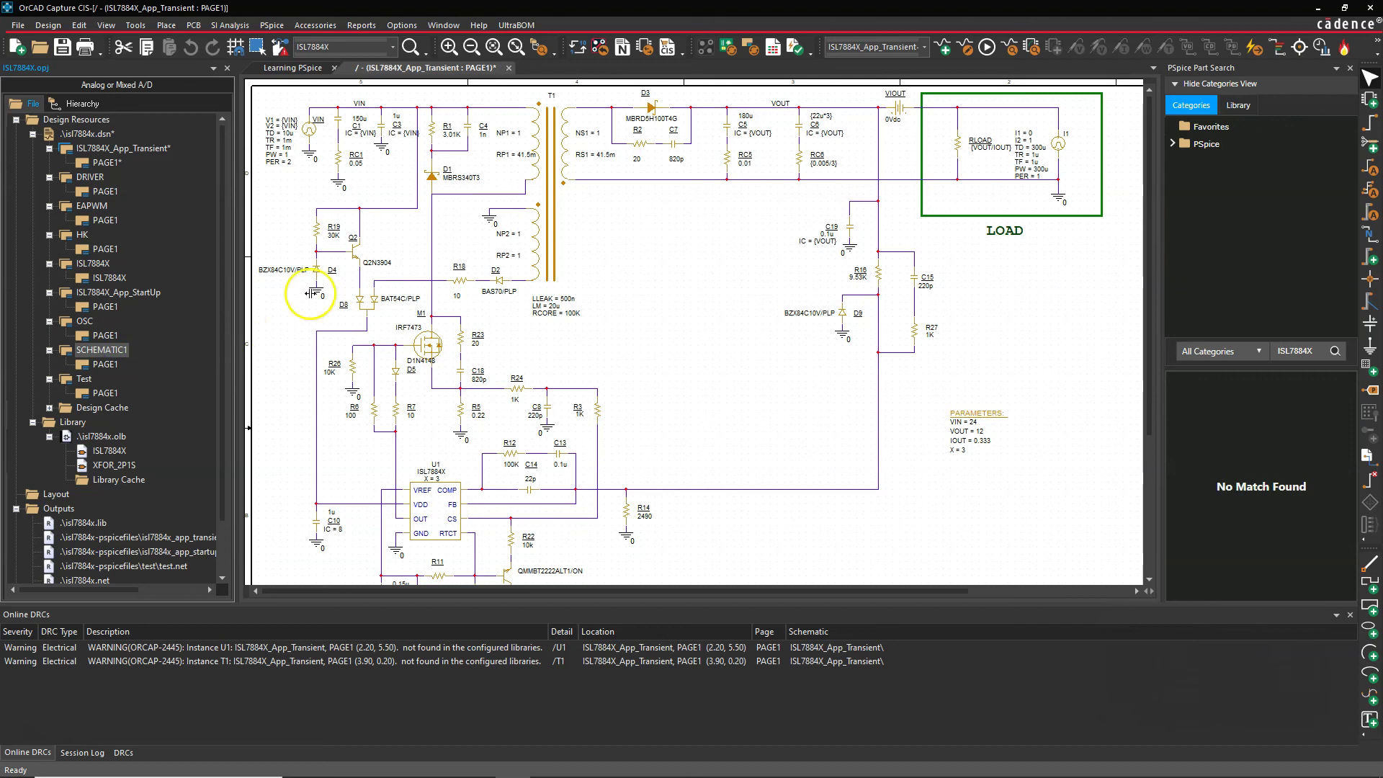
pyautogui.click(695, 213)
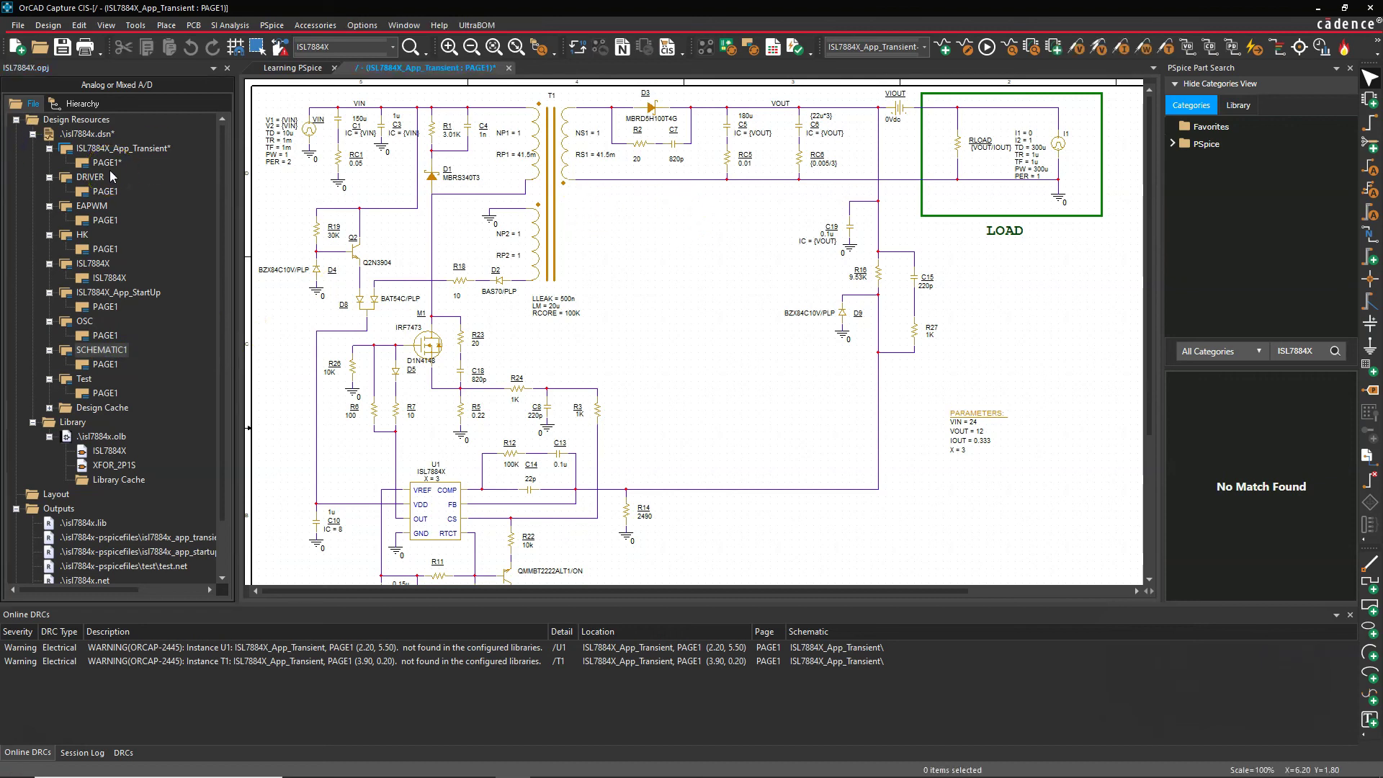
pyautogui.click(26, 172)
pyautogui.click(94, 133)
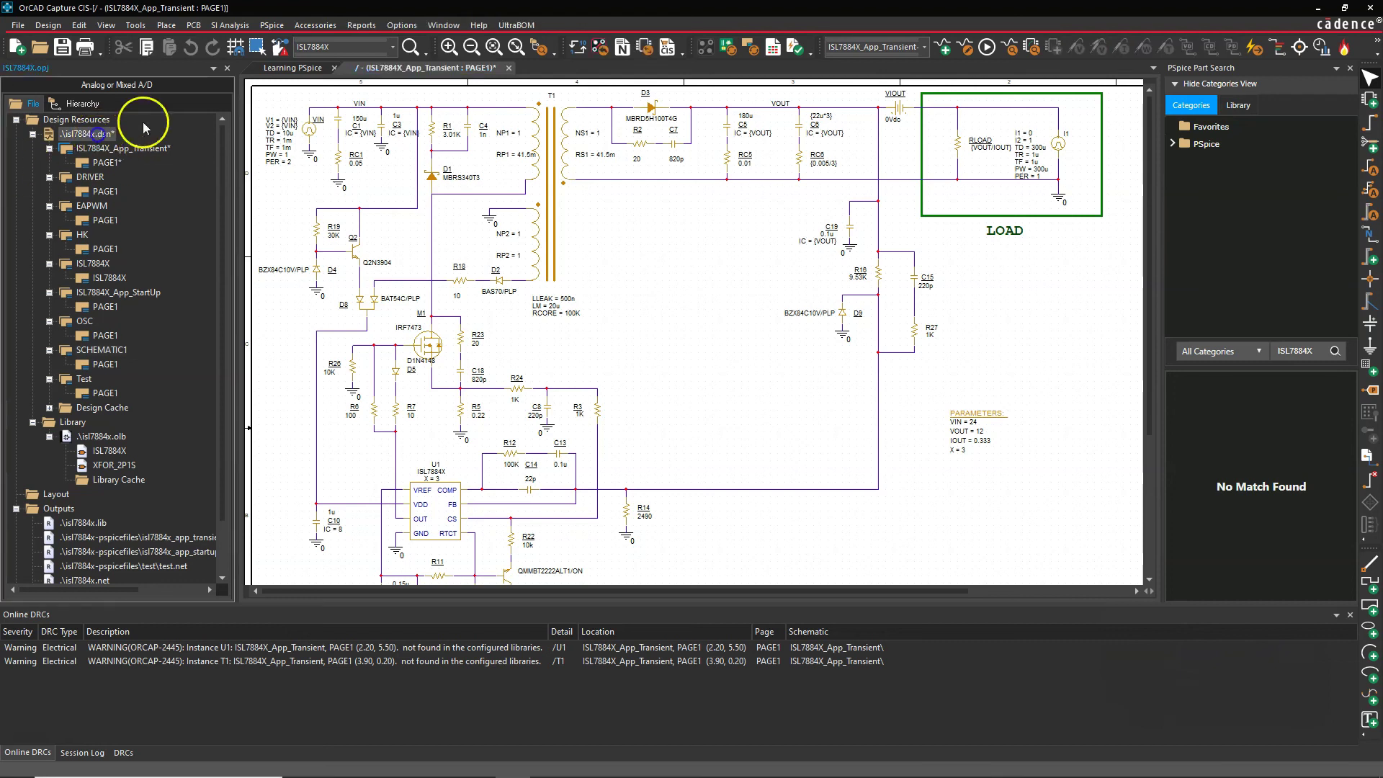
pyautogui.click(63, 48)
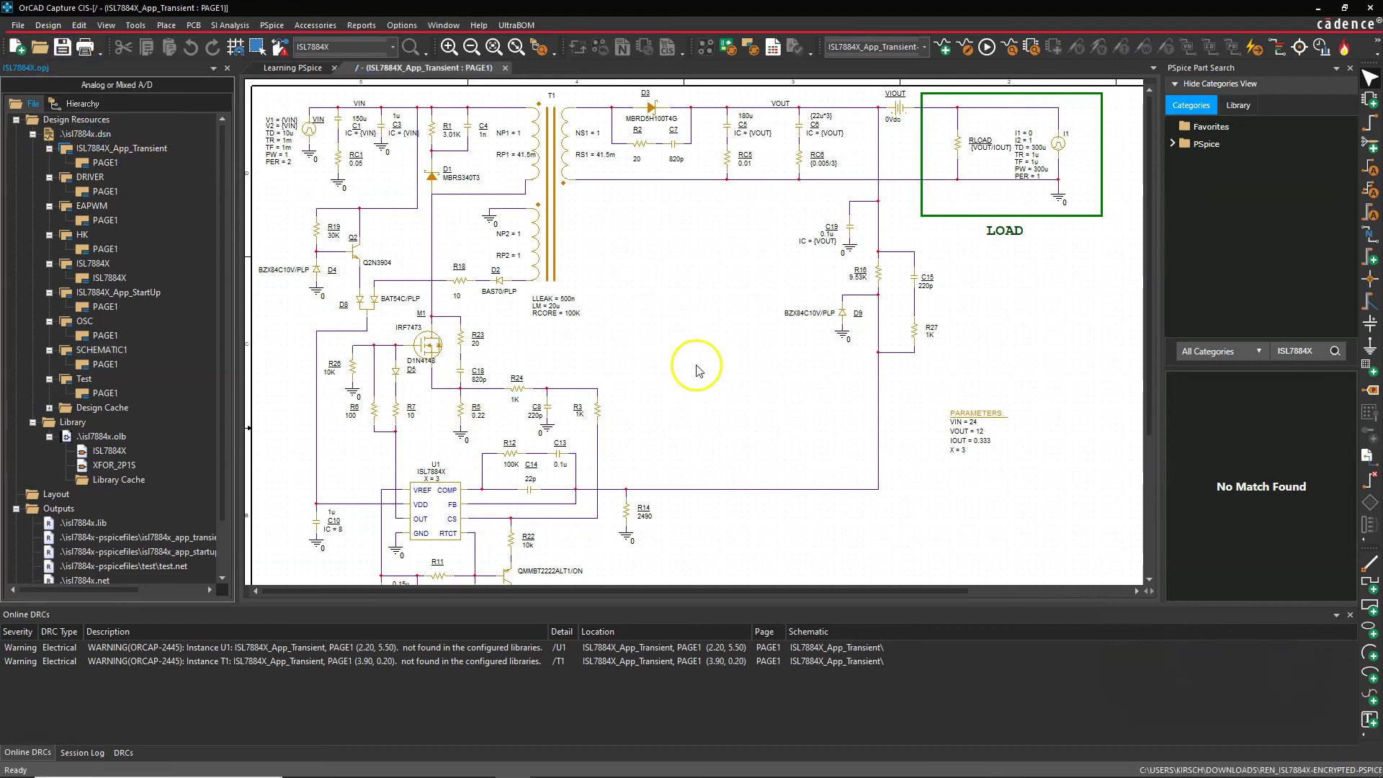
pyautogui.click(529, 582)
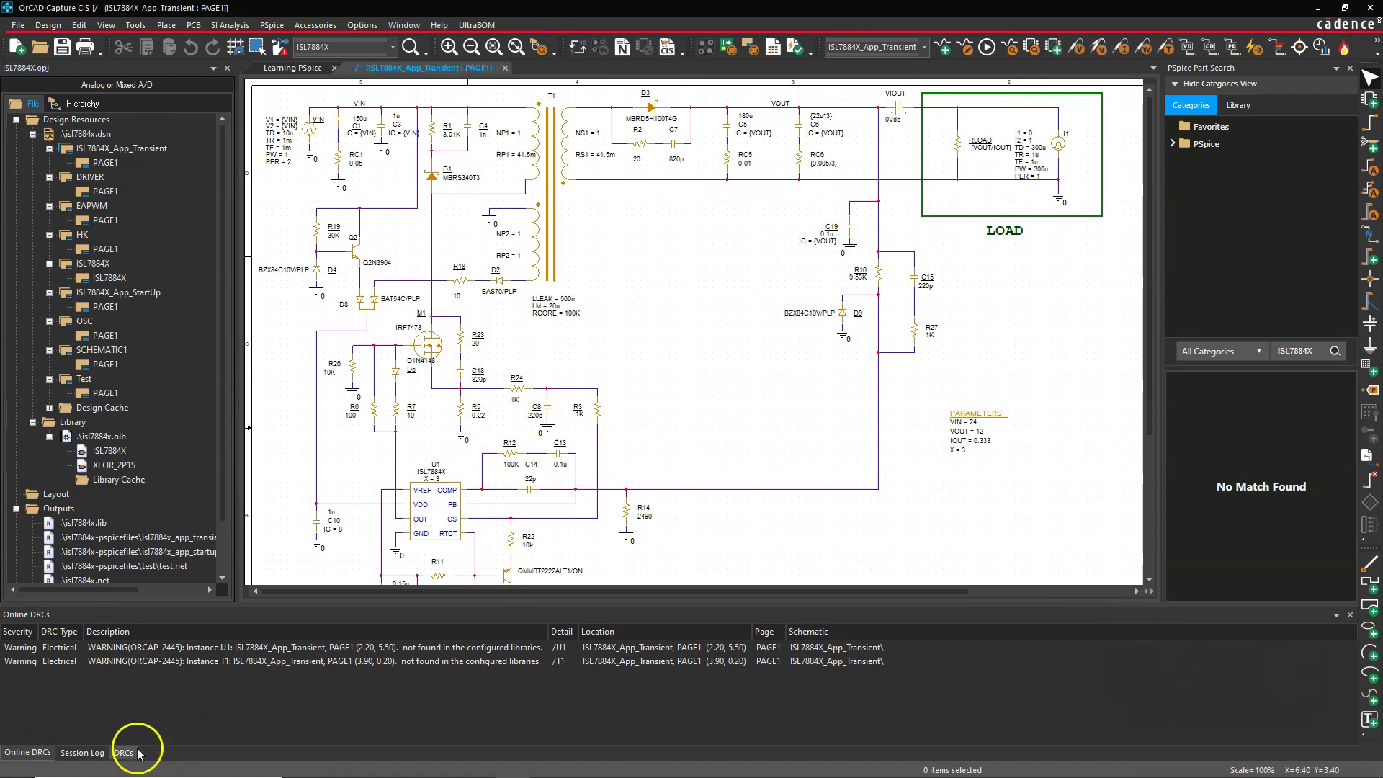